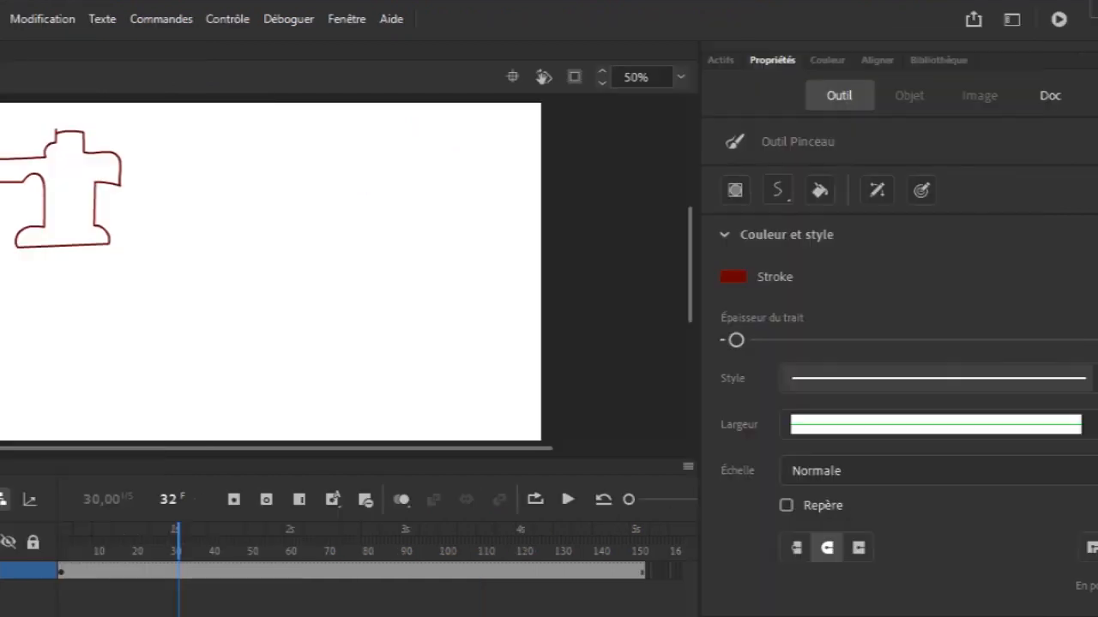
Fill the inside of the tap drawing with a golden yellow using the Paint Bucket tool
{"action": "key", "text": "k"}
{"action": "left_click", "coordinate": [72, 192]}
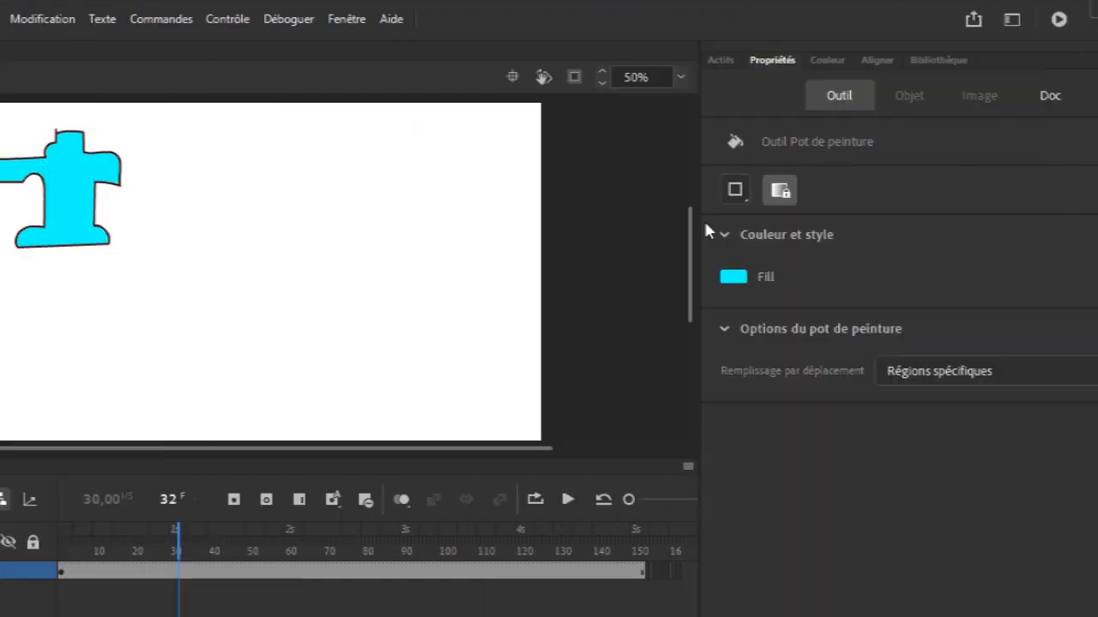
{"action": "left_click", "coordinate": [734, 277]}
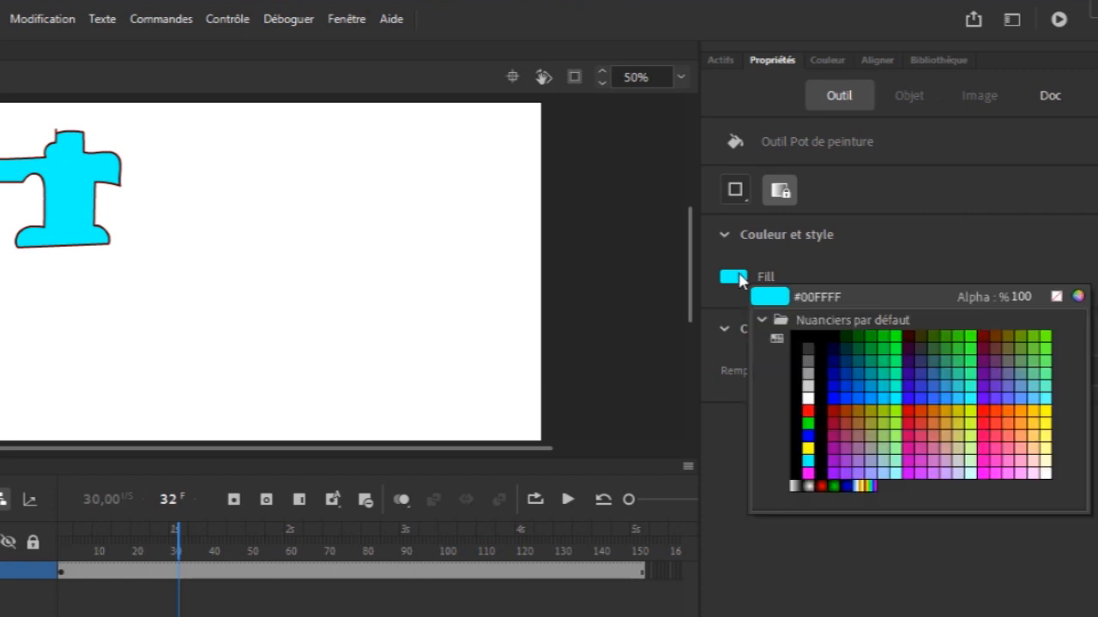
{"action": "left_click", "coordinate": [810, 453]}
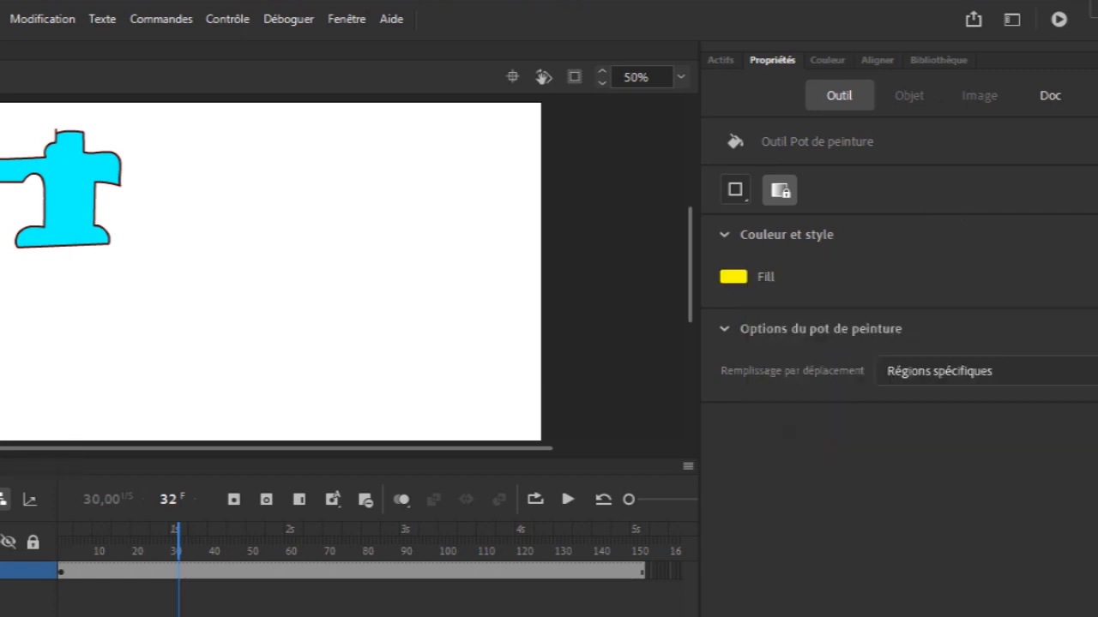
{"action": "left_click", "coordinate": [0, 225]}
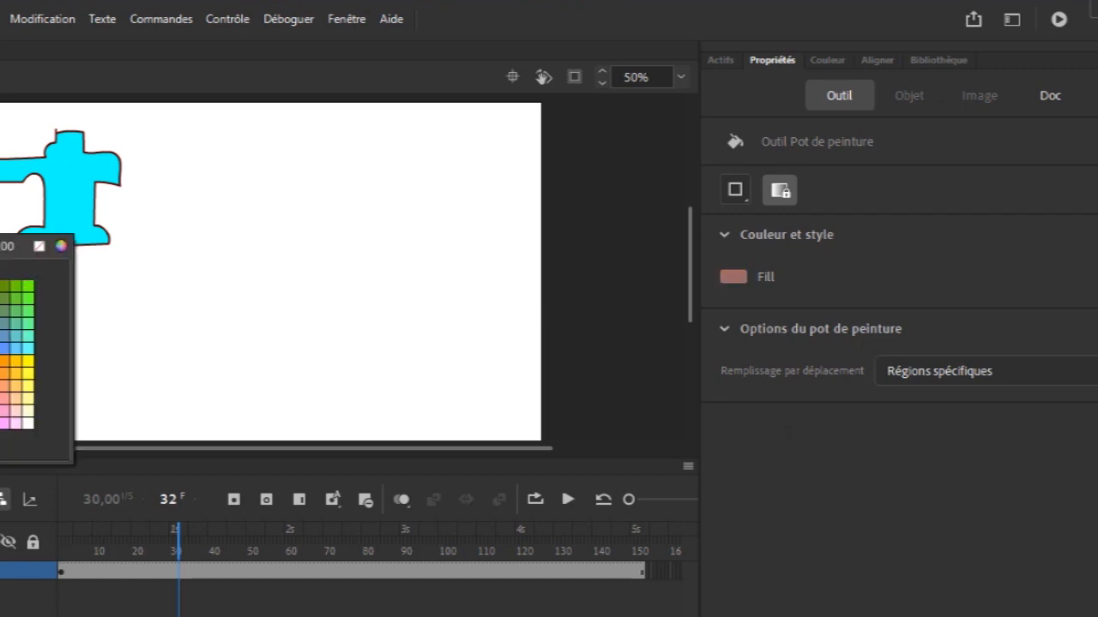
{"action": "left_click", "coordinate": [62, 247]}
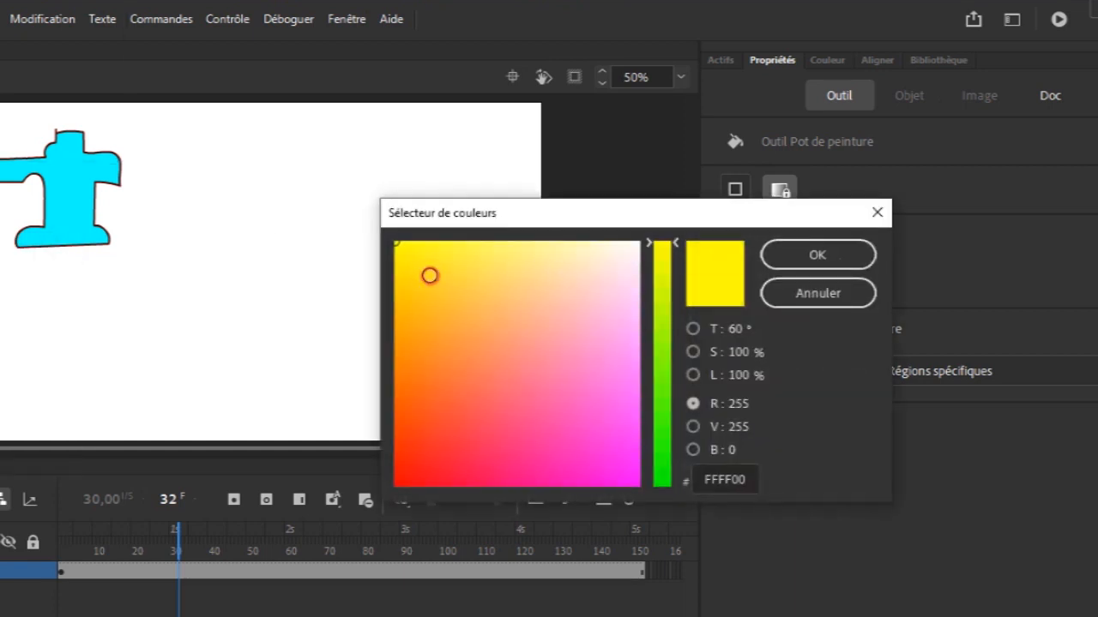
{"action": "left_click", "coordinate": [431, 272]}
{"action": "left_click", "coordinate": [774, 255]}
{"action": "left_click", "coordinate": [62, 199]}
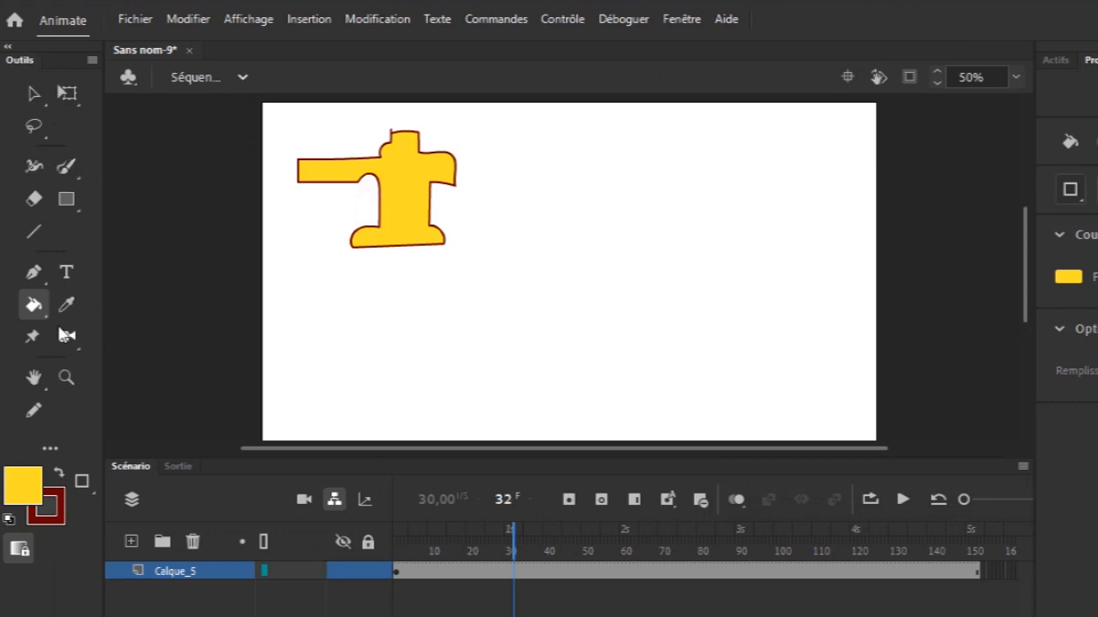
Recolour the tap's whole outline, including the small stray line on its top, with orange #F2AC0C using the Ink Bottle tool
{"action": "left_click_drag", "start_coordinate": [42, 322], "coordinate": [43, 322]}
{"action": "left_click", "coordinate": [107, 334]}
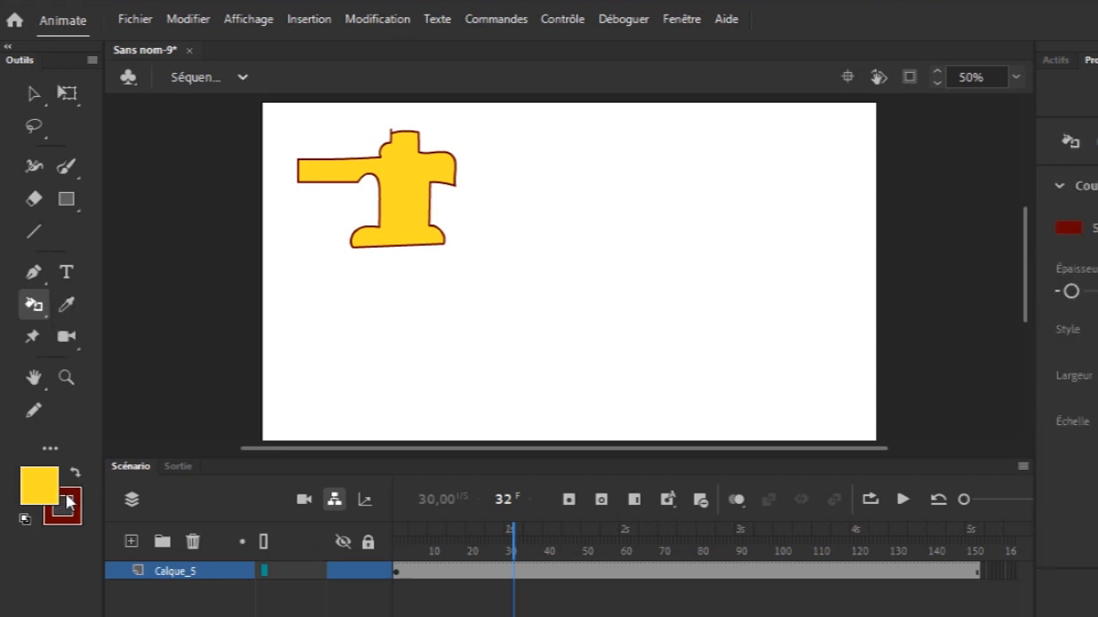
{"action": "left_click", "coordinate": [77, 493]}
{"action": "left_click", "coordinate": [78, 493]}
{"action": "left_click", "coordinate": [79, 501]}
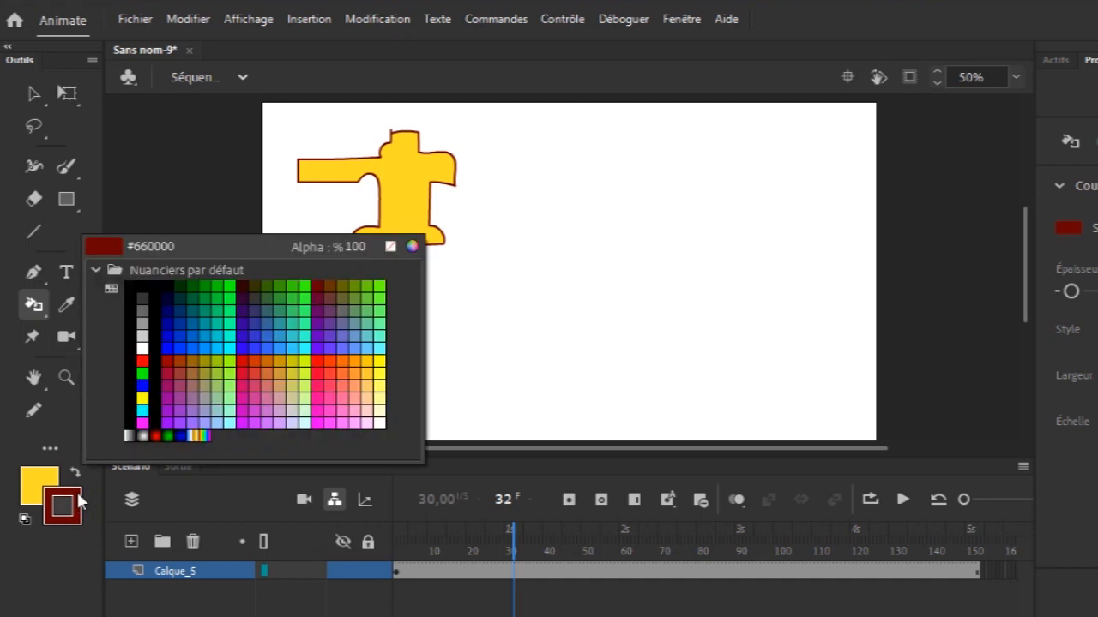
{"action": "left_click", "coordinate": [413, 247]}
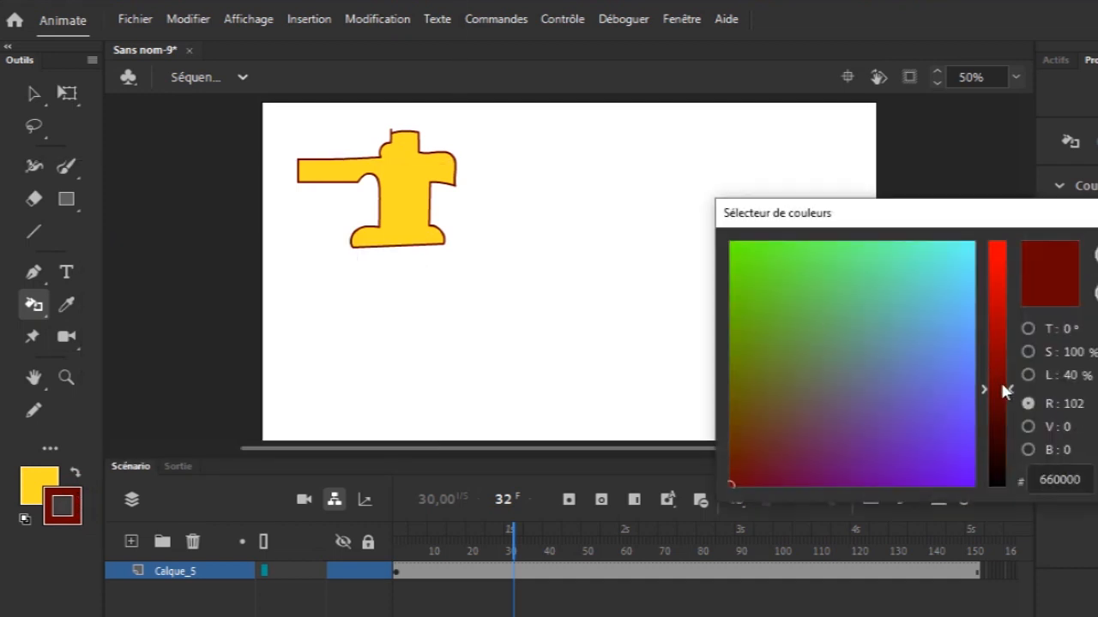
{"action": "left_click_drag", "start_coordinate": [1008, 393], "coordinate": [1006, 249]}
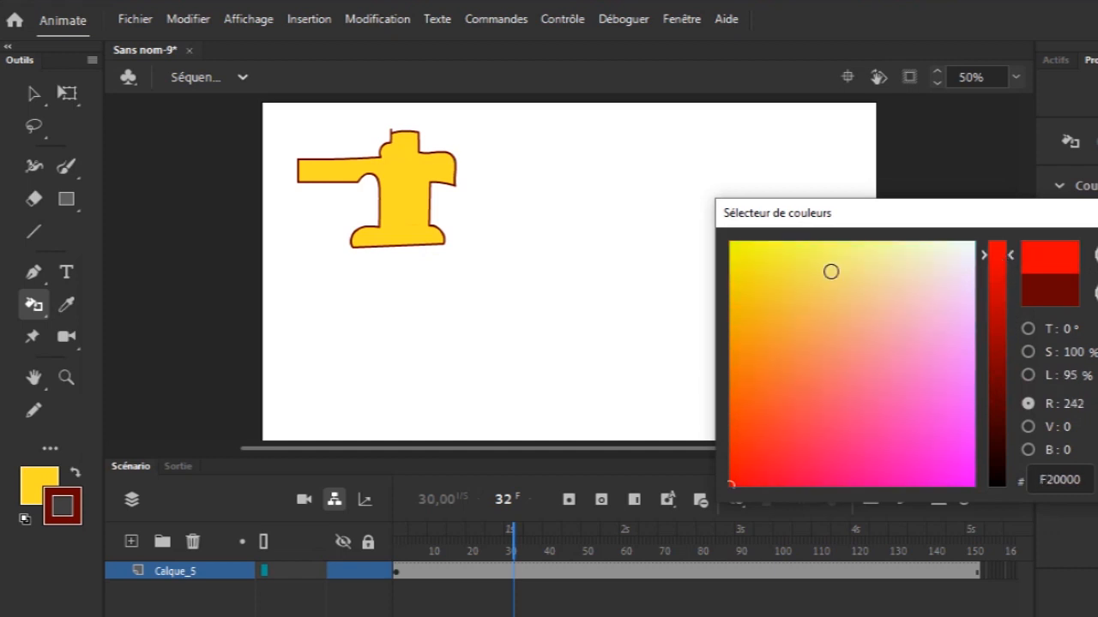
{"action": "left_click", "coordinate": [752, 306]}
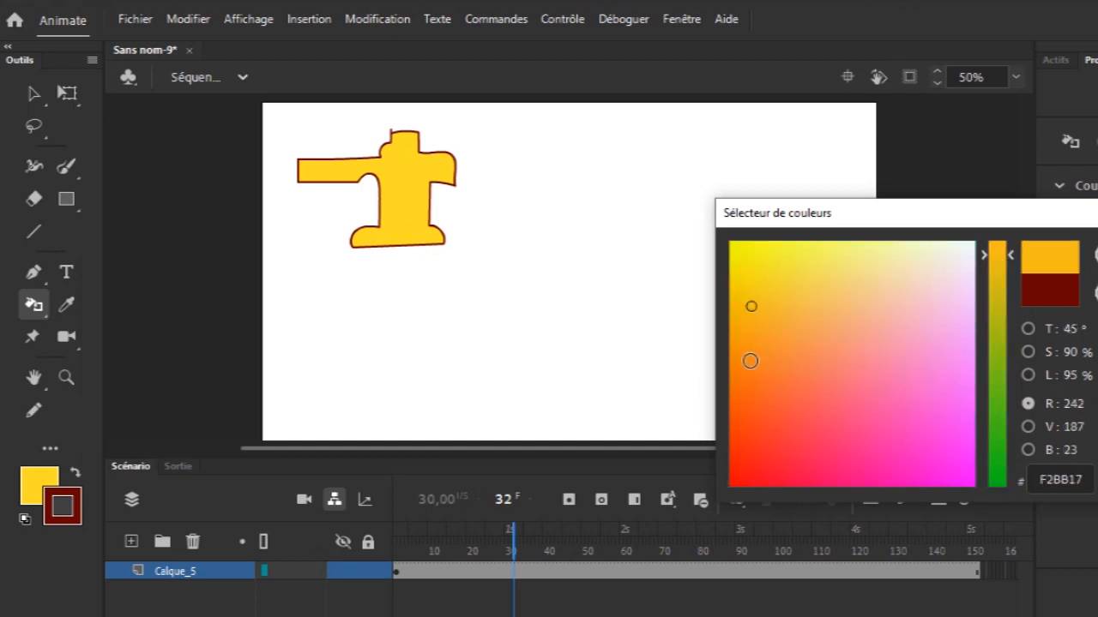
{"action": "left_click", "coordinate": [741, 372]}
{"action": "left_click", "coordinate": [741, 321]}
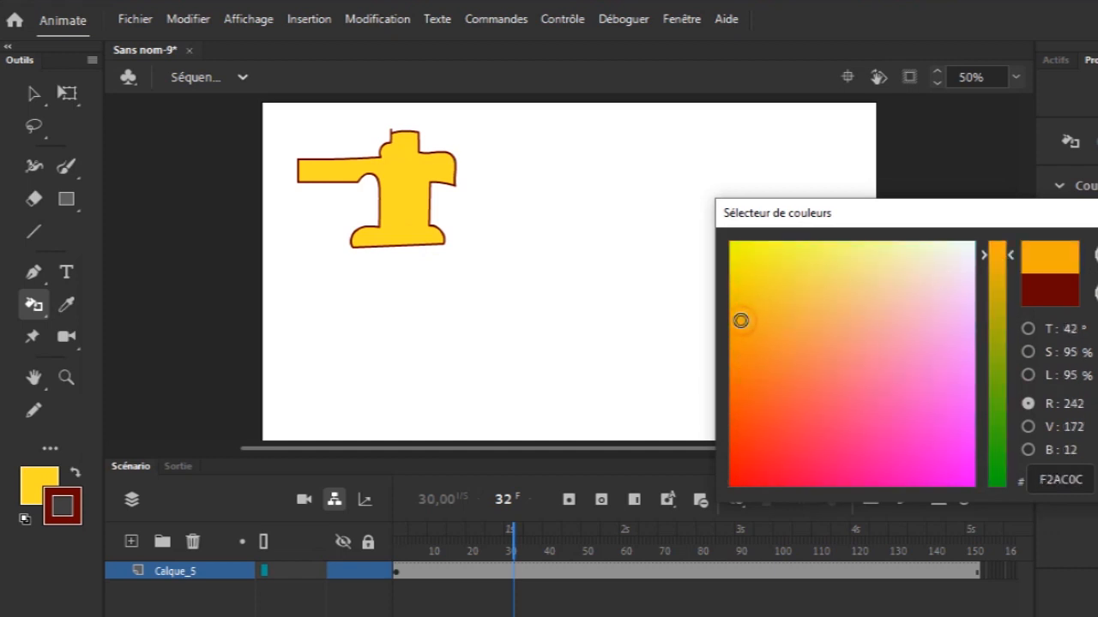
{"action": "key", "text": "Return"}
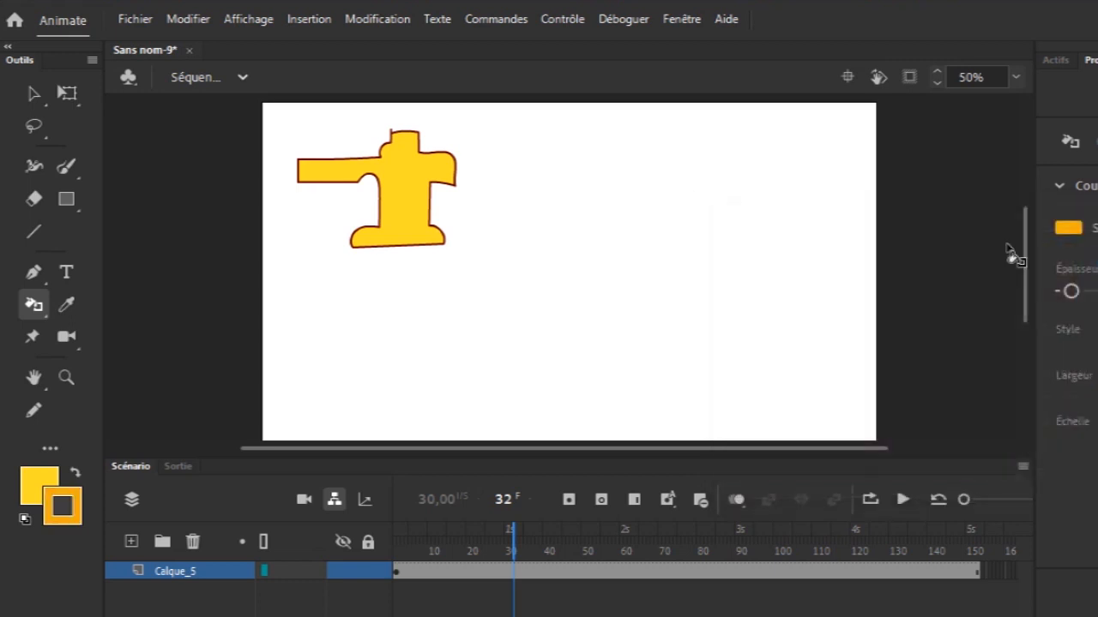
{"action": "left_click", "coordinate": [429, 224]}
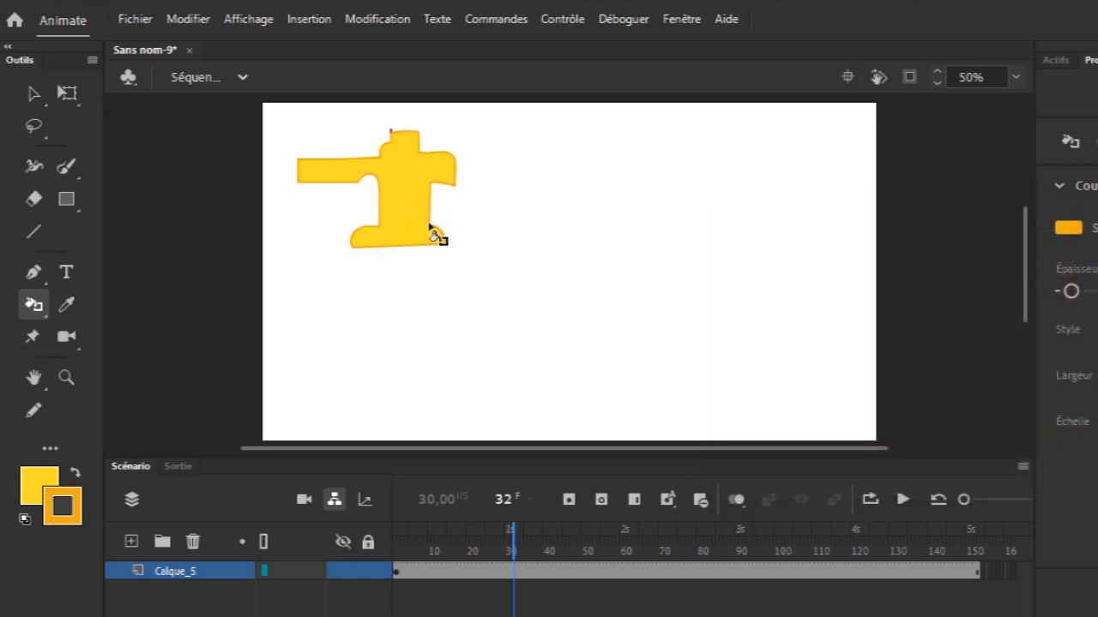
{"action": "left_click", "coordinate": [391, 130]}
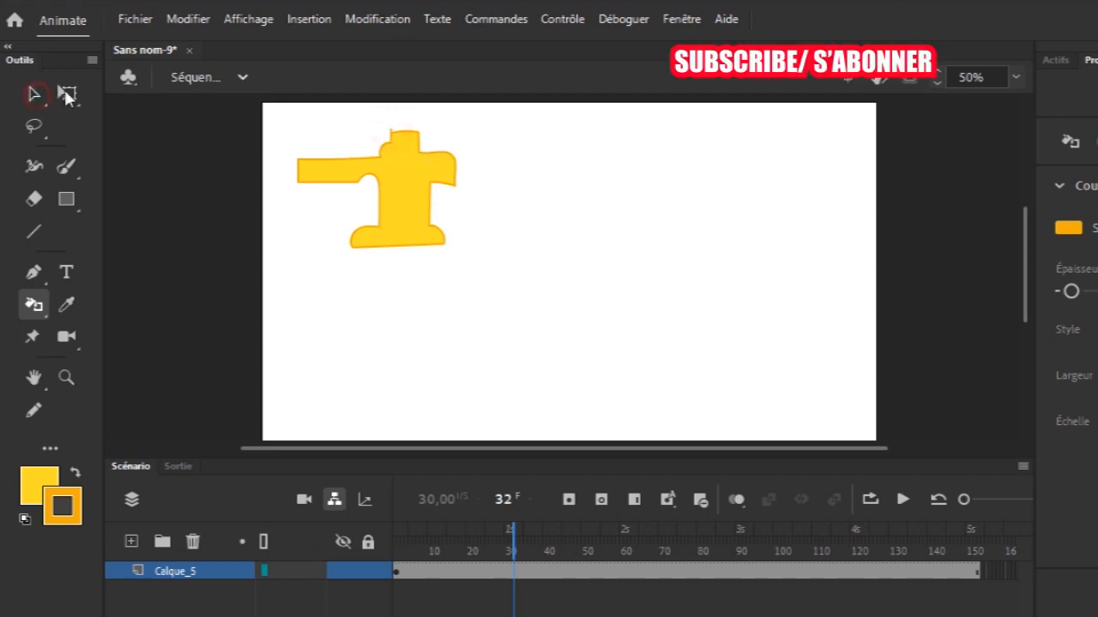
Convert the entire tap drawing into a graphic symbol named "robinet"
{"action": "key", "text": "v"}
{"action": "left_click_drag", "start_coordinate": [272, 128], "coordinate": [472, 254]}
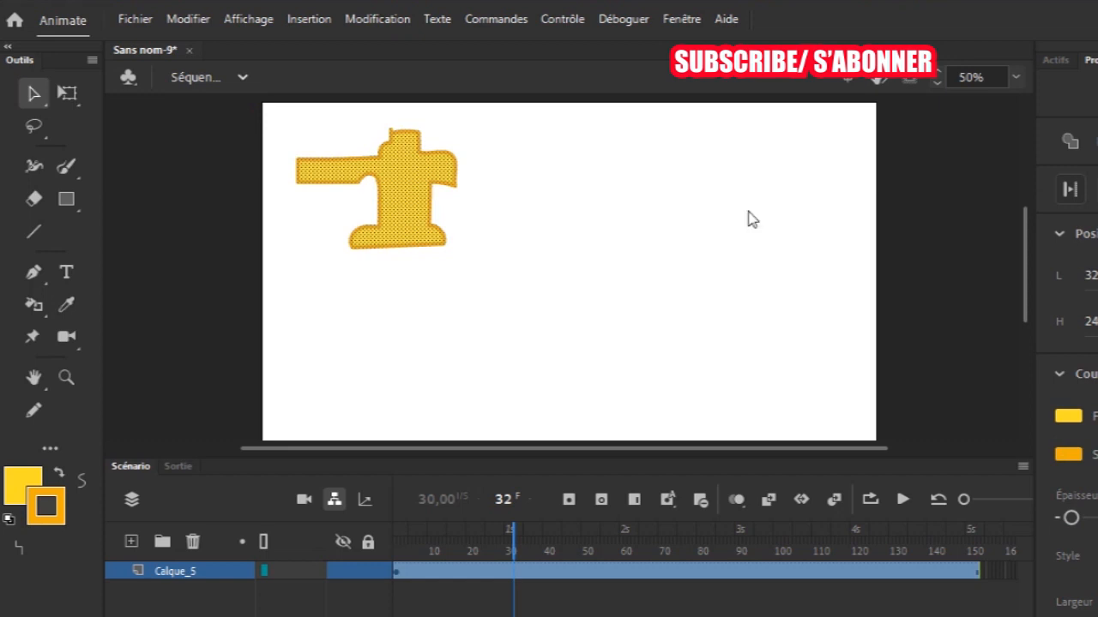
{"action": "key", "text": "F8"}
{"action": "type", "text": "robinet"}
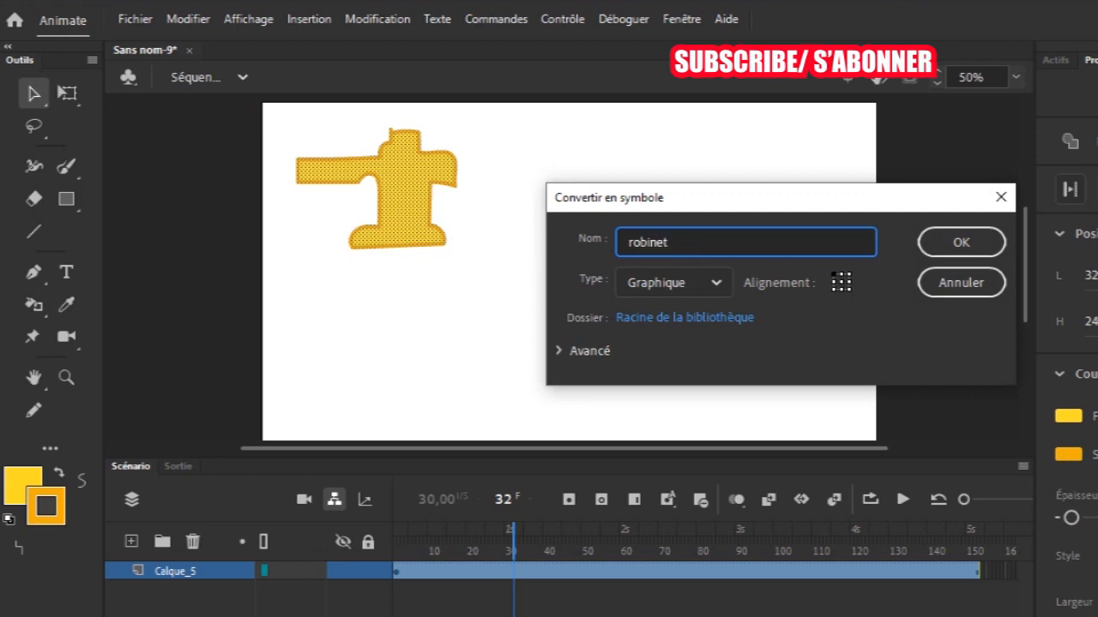
{"action": "key", "text": "Return"}
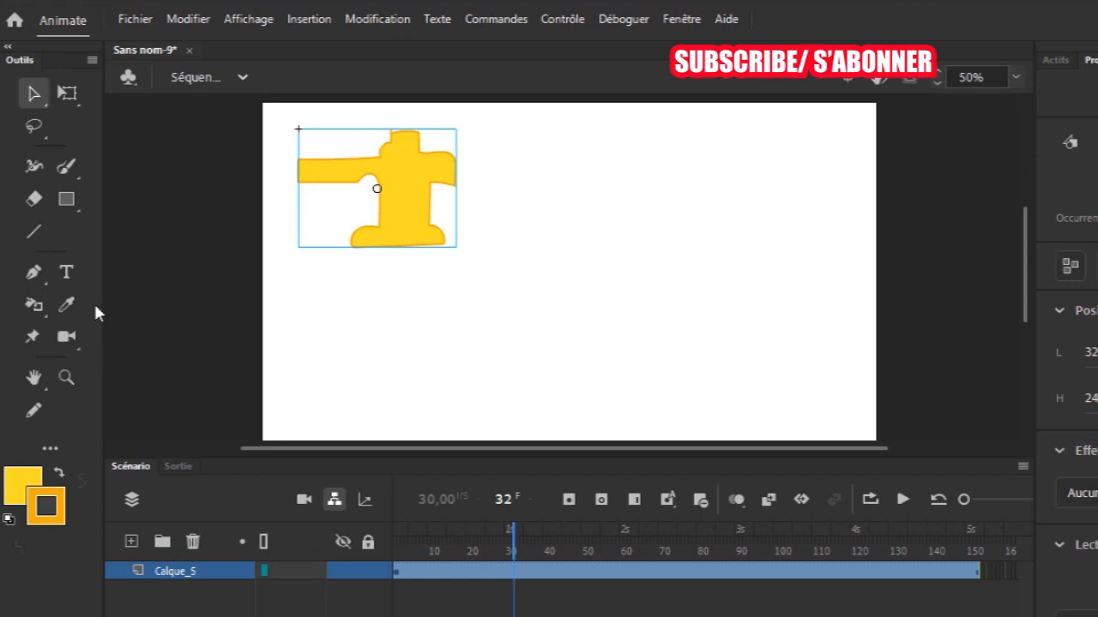
Brush a tall water-stream outline about 113 px wide and 636 px high on the stage beside the tap
{"action": "left_click", "coordinate": [67, 167]}
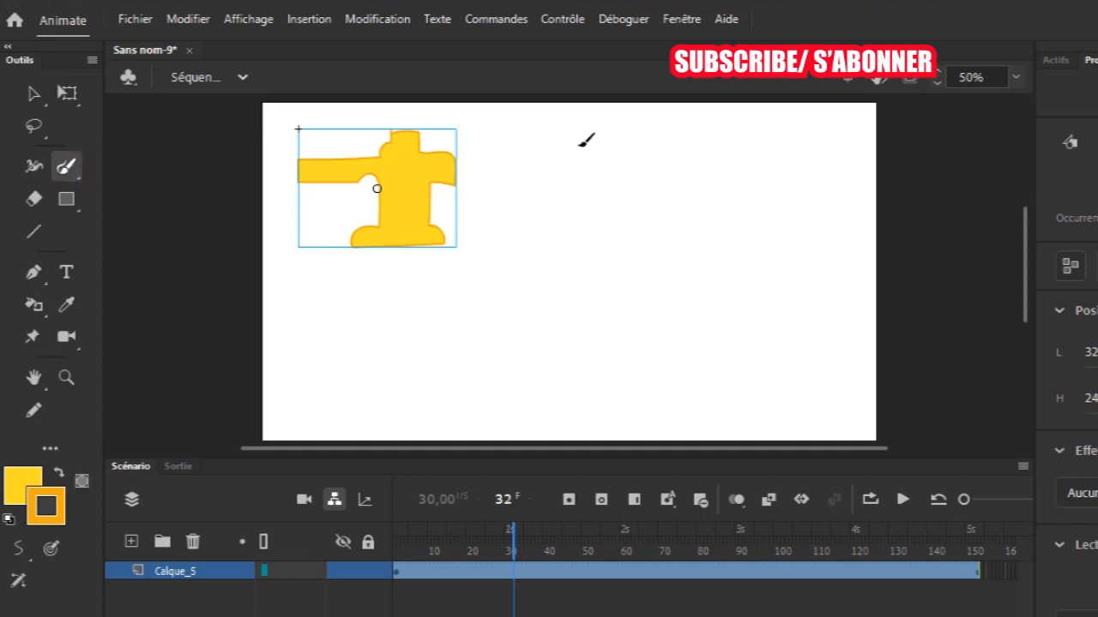
{"action": "mouse_move", "coordinate": [577, 144]}
{"action": "left_mouse_down"}
{"action": "mouse_move", "coordinate": [586, 286]}
{"action": "mouse_move", "coordinate": [572, 408]}
{"action": "mouse_move", "coordinate": [626, 433]}
{"action": "mouse_move", "coordinate": [610, 395]}
{"action": "mouse_move", "coordinate": [605, 148]}
{"action": "left_mouse_up"}
{"action": "mouse_move", "coordinate": [602, 238]}
{"action": "left_mouse_down"}
{"action": "mouse_move", "coordinate": [606, 207]}
{"action": "mouse_move", "coordinate": [606, 285]}
{"action": "mouse_move", "coordinate": [611, 206]}
{"action": "mouse_move", "coordinate": [615, 302]}
{"action": "mouse_move", "coordinate": [596, 407]}
{"action": "mouse_move", "coordinate": [620, 325]}
{"action": "mouse_move", "coordinate": [621, 368]}
{"action": "mouse_move", "coordinate": [627, 282]}
{"action": "mouse_move", "coordinate": [608, 175]}
{"action": "mouse_move", "coordinate": [614, 129]}
{"action": "mouse_move", "coordinate": [576, 158]}
{"action": "left_mouse_up"}
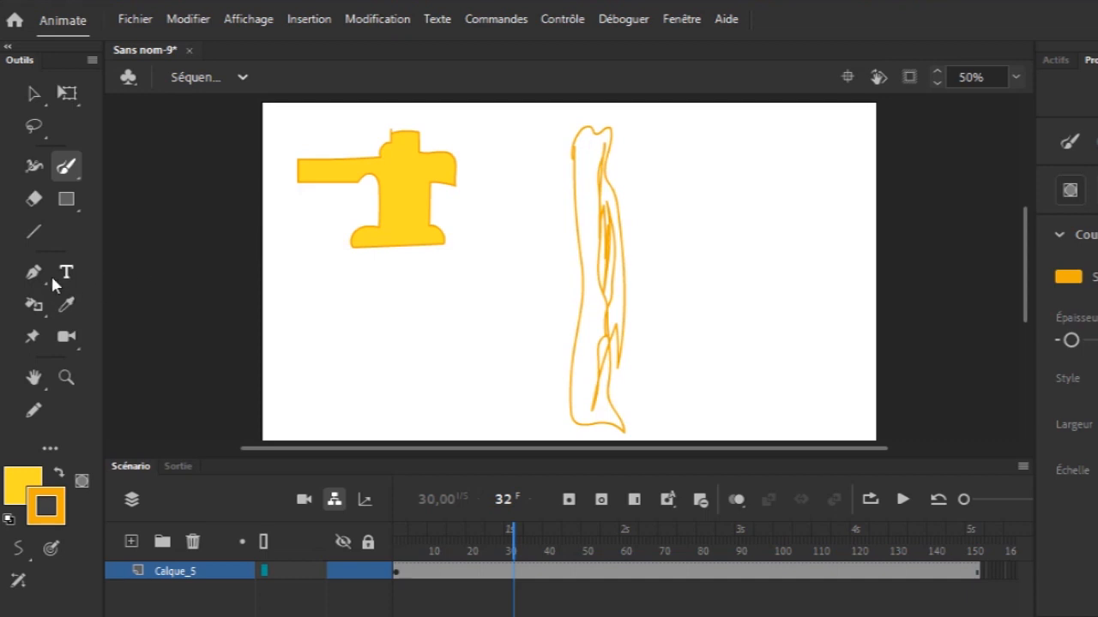
Switch to the Paint Bucket tool with the fill colour set to blue #3399CC
{"action": "left_click", "coordinate": [32, 307]}
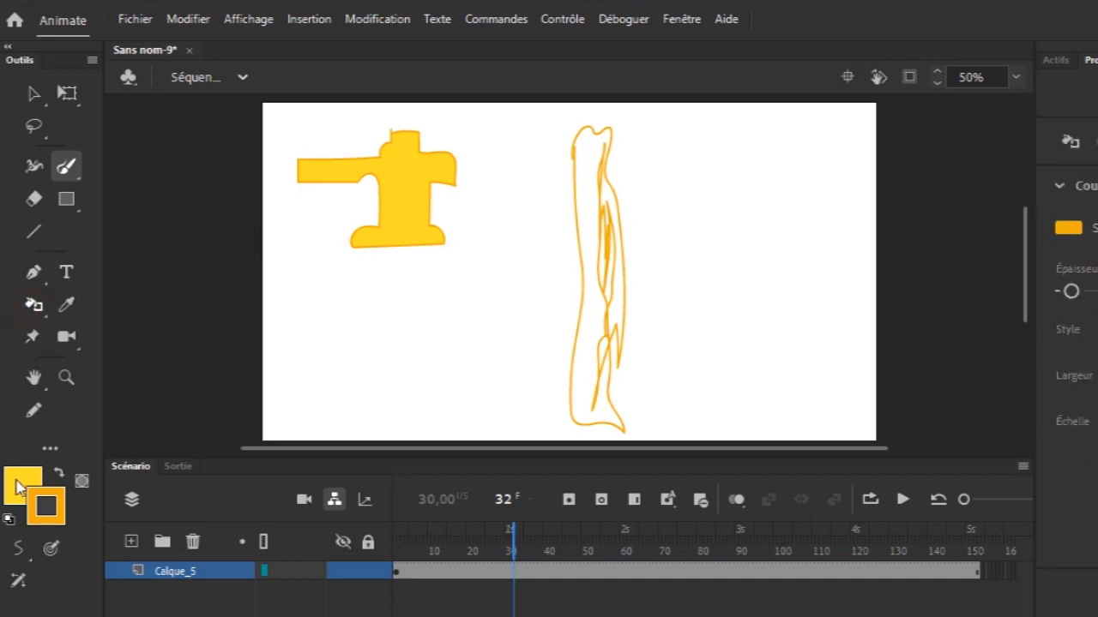
{"action": "left_click", "coordinate": [32, 495]}
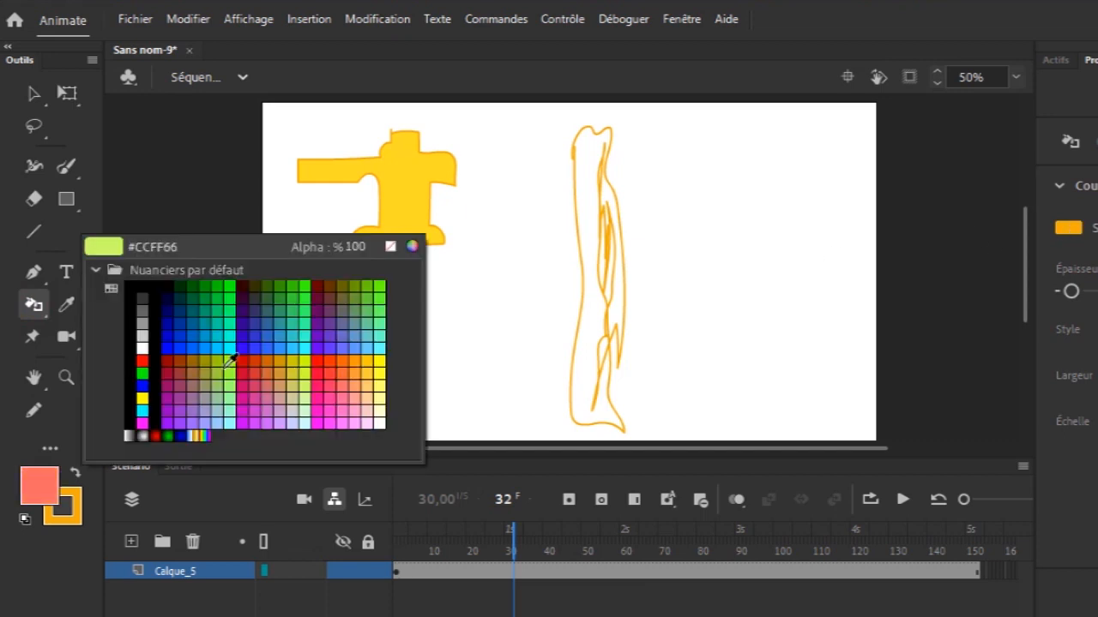
{"action": "left_click", "coordinate": [186, 318]}
{"action": "left_click", "coordinate": [40, 487]}
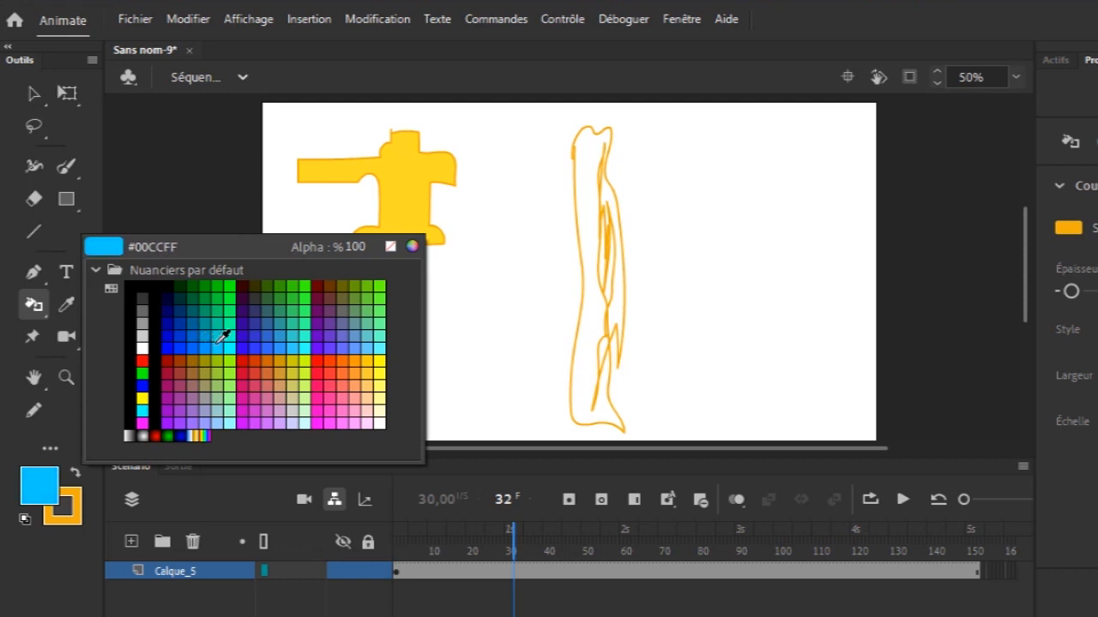
{"action": "left_click", "coordinate": [217, 342]}
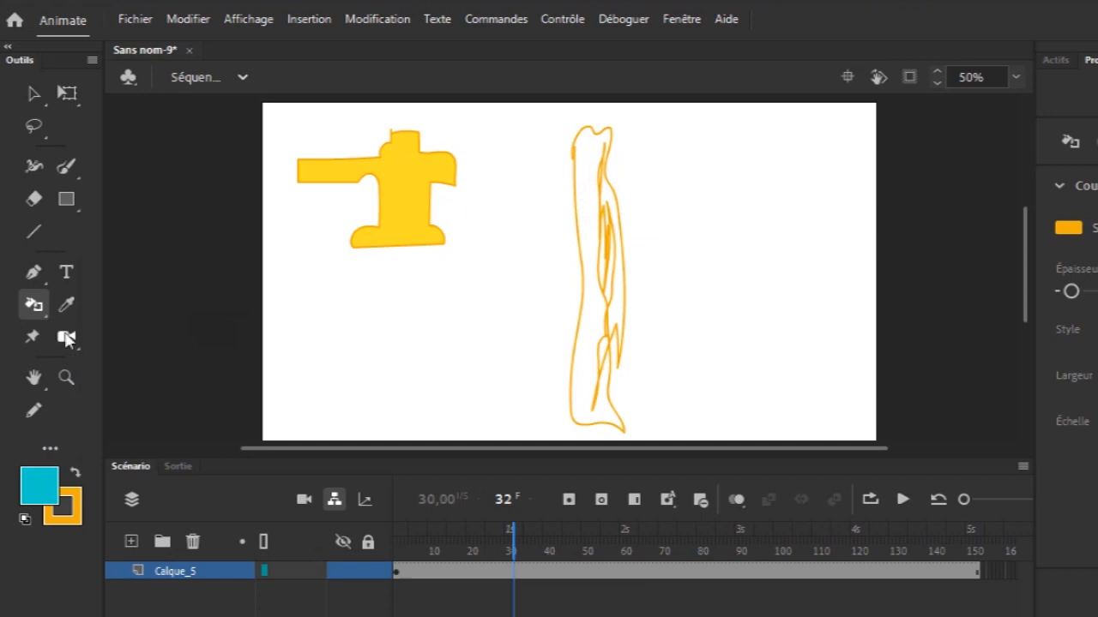
{"action": "left_click", "coordinate": [41, 313]}
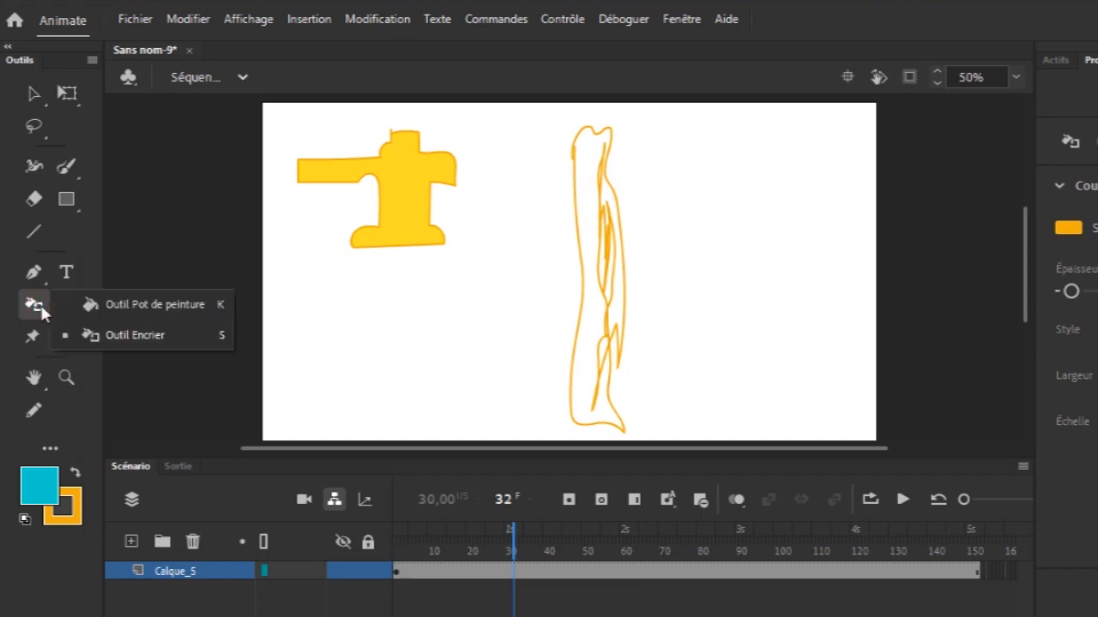
{"action": "left_click", "coordinate": [129, 305]}
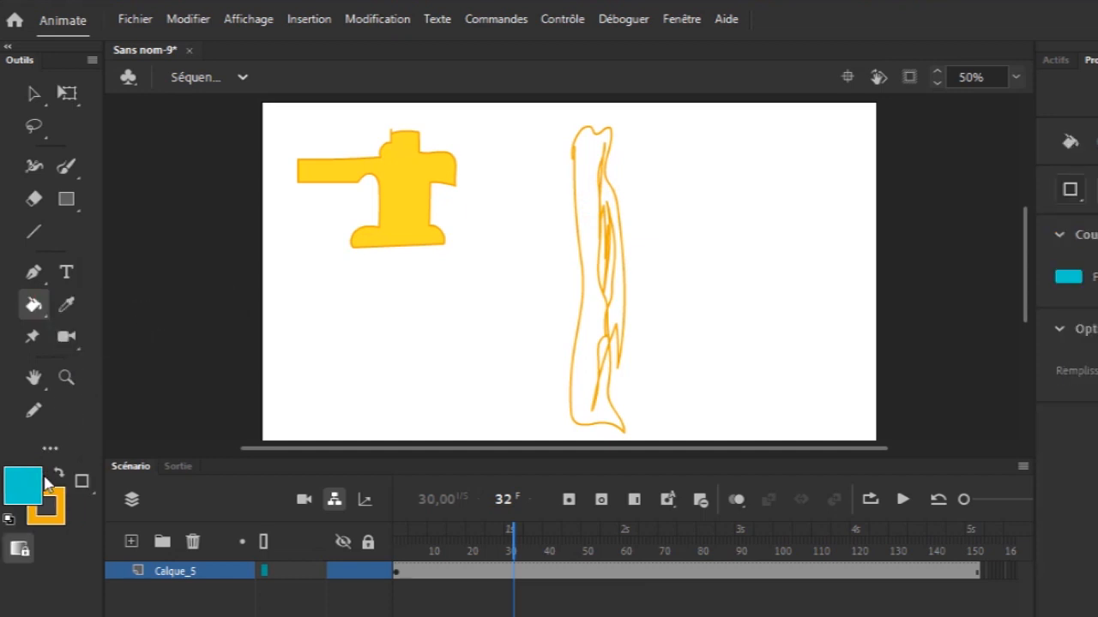
{"action": "left_click", "coordinate": [27, 489]}
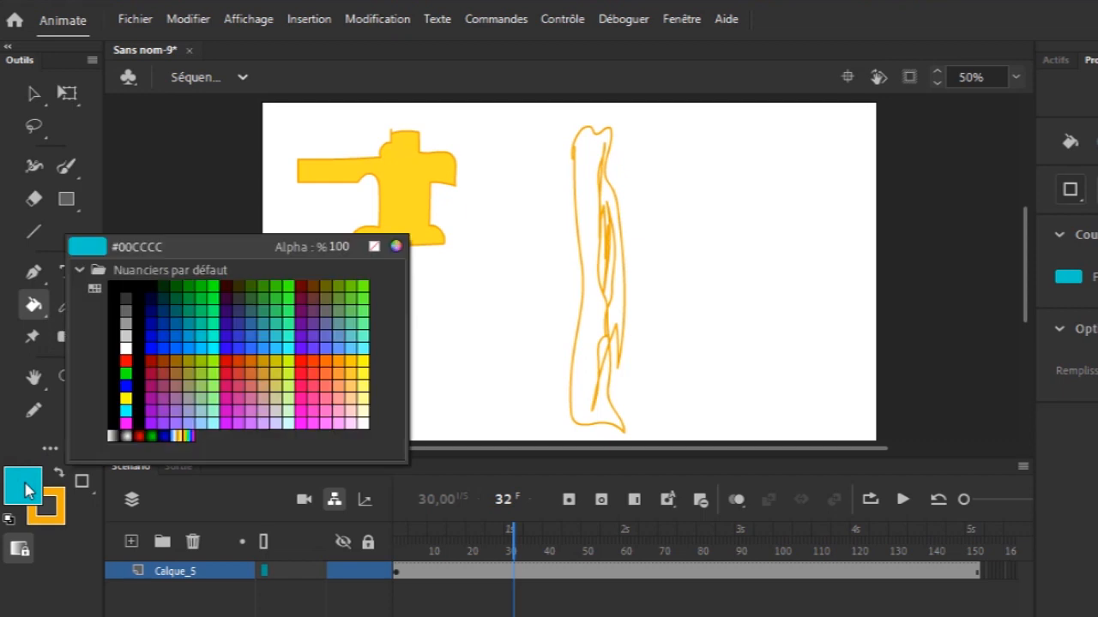
{"action": "left_click", "coordinate": [306, 329]}
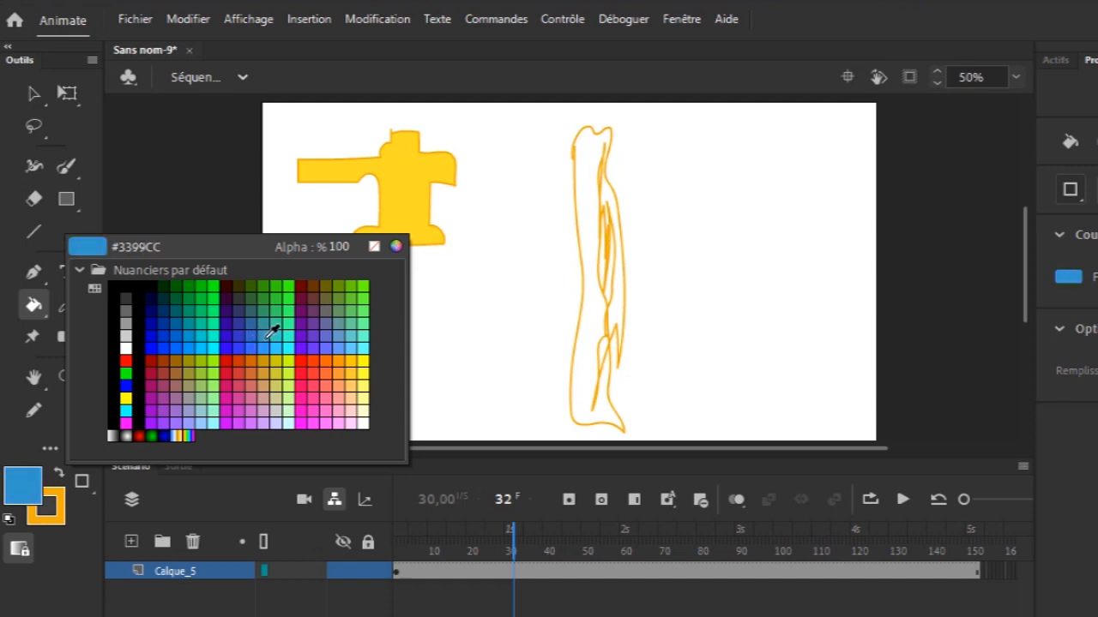
{"action": "left_click", "coordinate": [272, 331]}
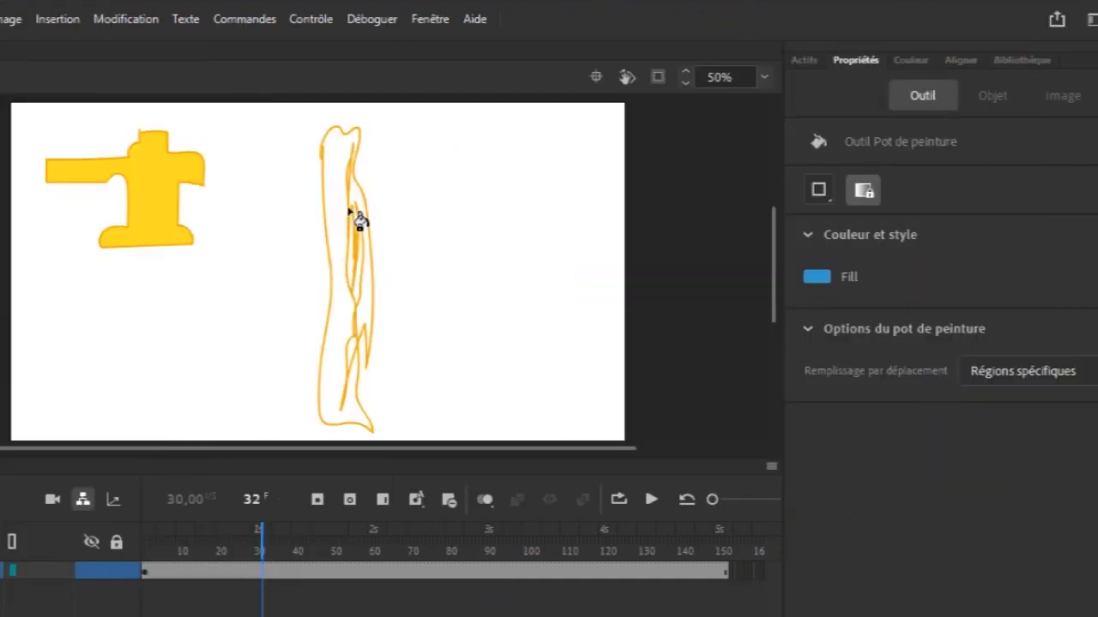
Try to fill the brushed stream outline with the blue fill colour
{"action": "left_click", "coordinate": [333, 162]}
{"action": "left_click", "coordinate": [323, 157]}
{"action": "left_click", "coordinate": [324, 158]}
Delete all strokes of the brushed stream outline beside the tap
{"action": "key", "text": "v"}
{"action": "mouse_move", "coordinate": [293, 124]}
{"action": "left_mouse_down"}
{"action": "mouse_move", "coordinate": [470, 241]}
{"action": "mouse_move", "coordinate": [412, 469]}
{"action": "mouse_move", "coordinate": [409, 438]}
{"action": "left_mouse_up"}
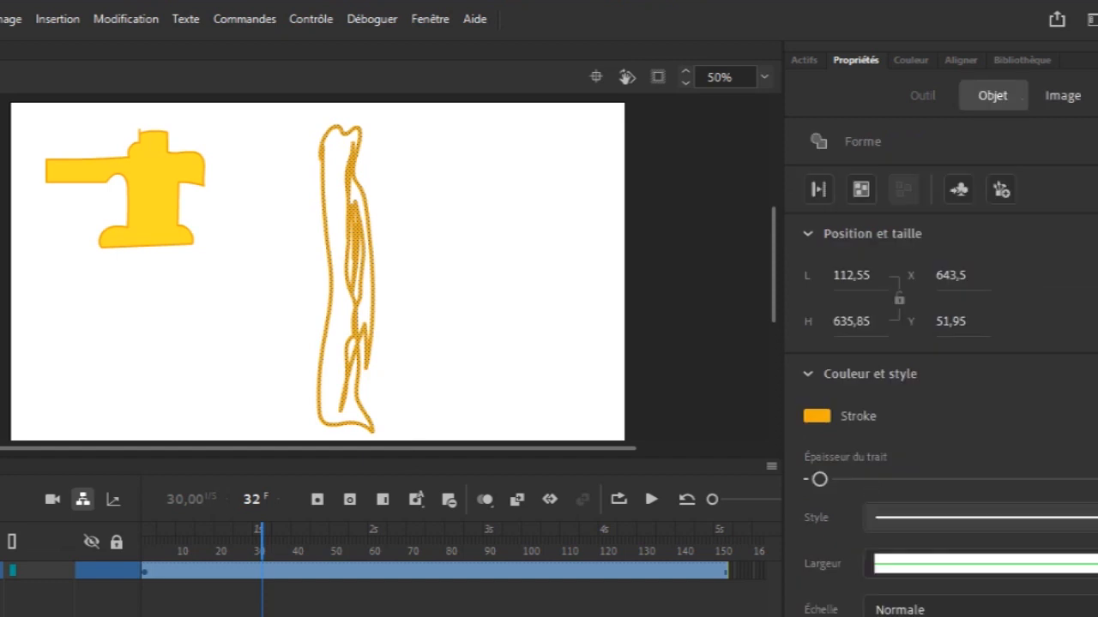
{"action": "key", "text": "Delete"}
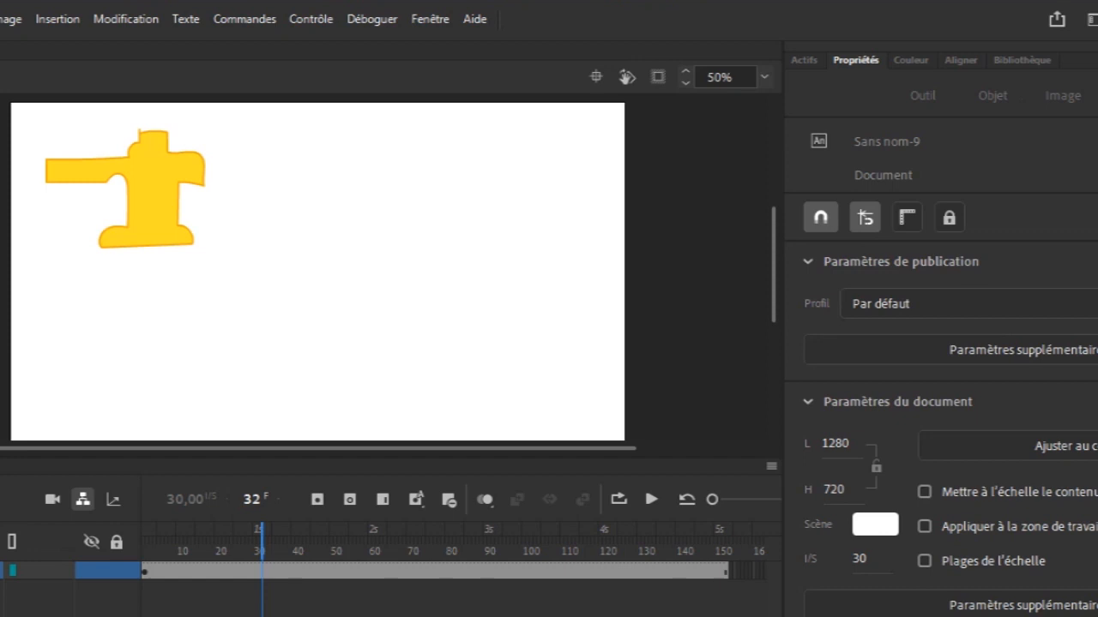
Brush a simpler narrow stream outline beside the tap, try to fill it with blue, and undo the drawing
{"action": "key", "text": "y"}
{"action": "mouse_move", "coordinate": [337, 135]}
{"action": "left_mouse_down"}
{"action": "mouse_move", "coordinate": [335, 339]}
{"action": "mouse_move", "coordinate": [342, 390]}
{"action": "mouse_move", "coordinate": [331, 409]}
{"action": "mouse_move", "coordinate": [313, 391]}
{"action": "mouse_move", "coordinate": [340, 132]}
{"action": "left_mouse_up"}
{"action": "key", "text": "k"}
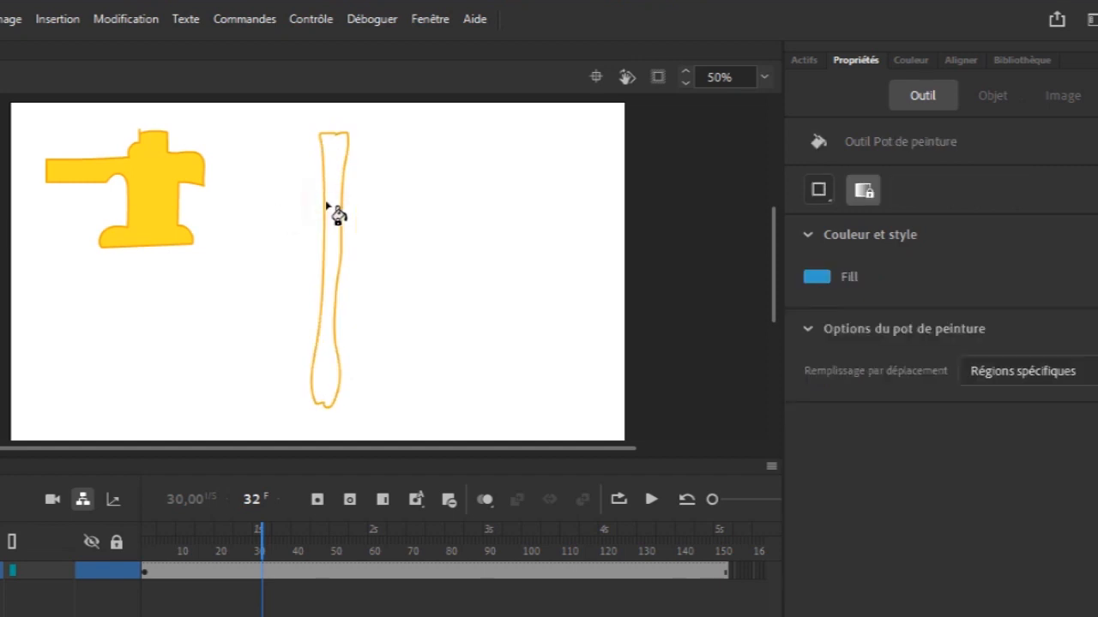
{"action": "left_click", "coordinate": [350, 171]}
{"action": "left_click", "coordinate": [333, 155]}
{"action": "key", "text": "ctrl+z"}
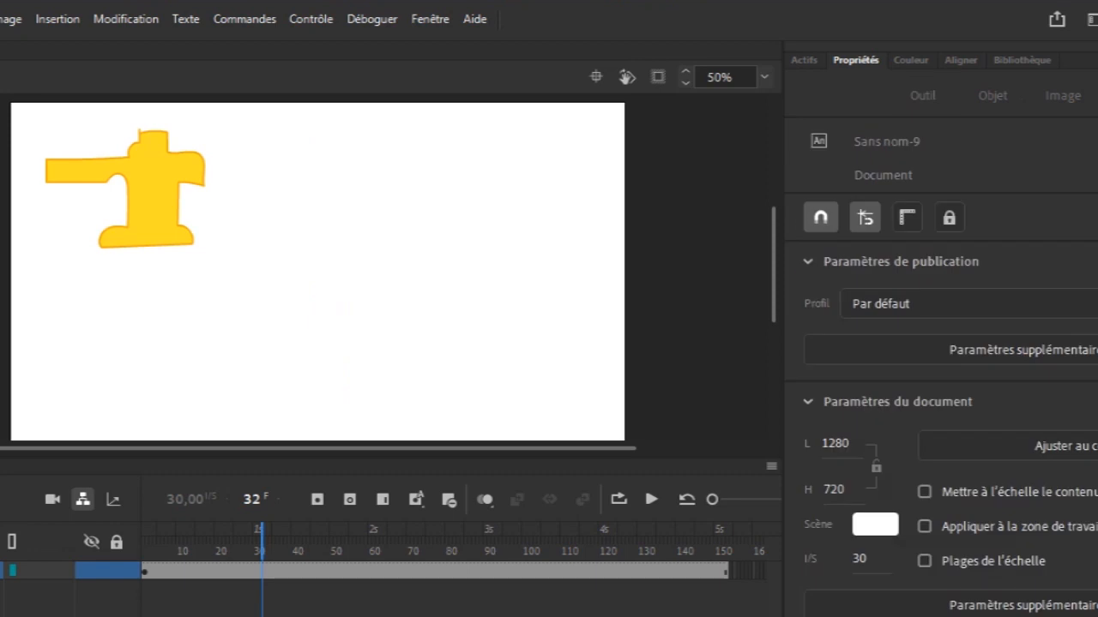
Brush a closed, tall and narrow stream outline with a rounded top and pointed lower end beside the tap
{"action": "key", "text": "y"}
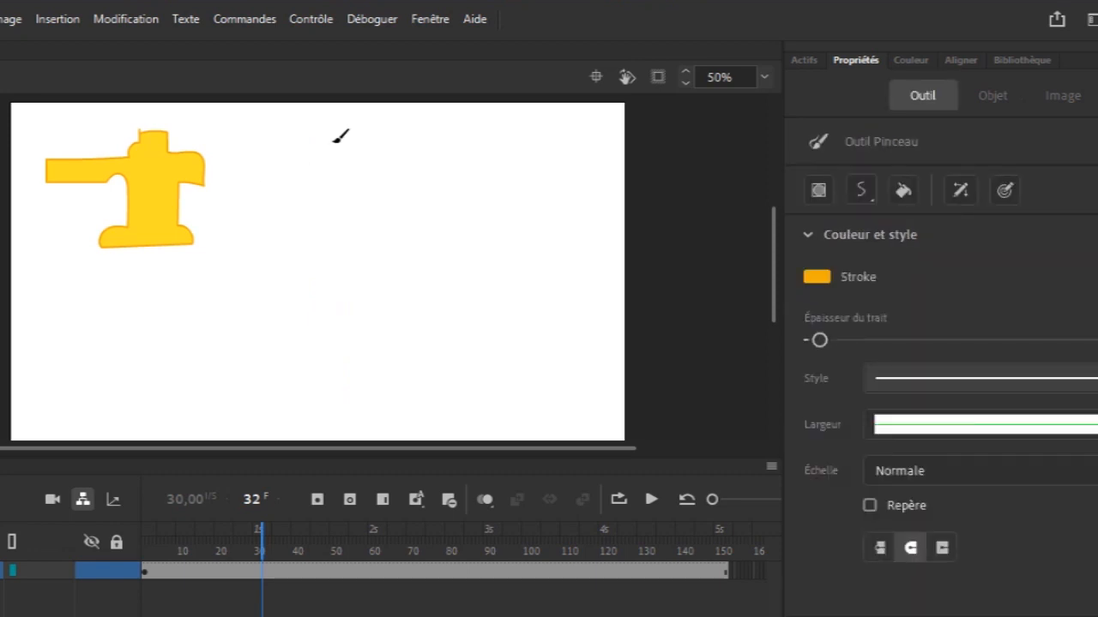
{"action": "mouse_move", "coordinate": [323, 134]}
{"action": "left_mouse_down"}
{"action": "mouse_move", "coordinate": [330, 337]}
{"action": "mouse_move", "coordinate": [294, 396]}
{"action": "mouse_move", "coordinate": [314, 132]}
{"action": "mouse_move", "coordinate": [328, 135]}
{"action": "left_mouse_up"}
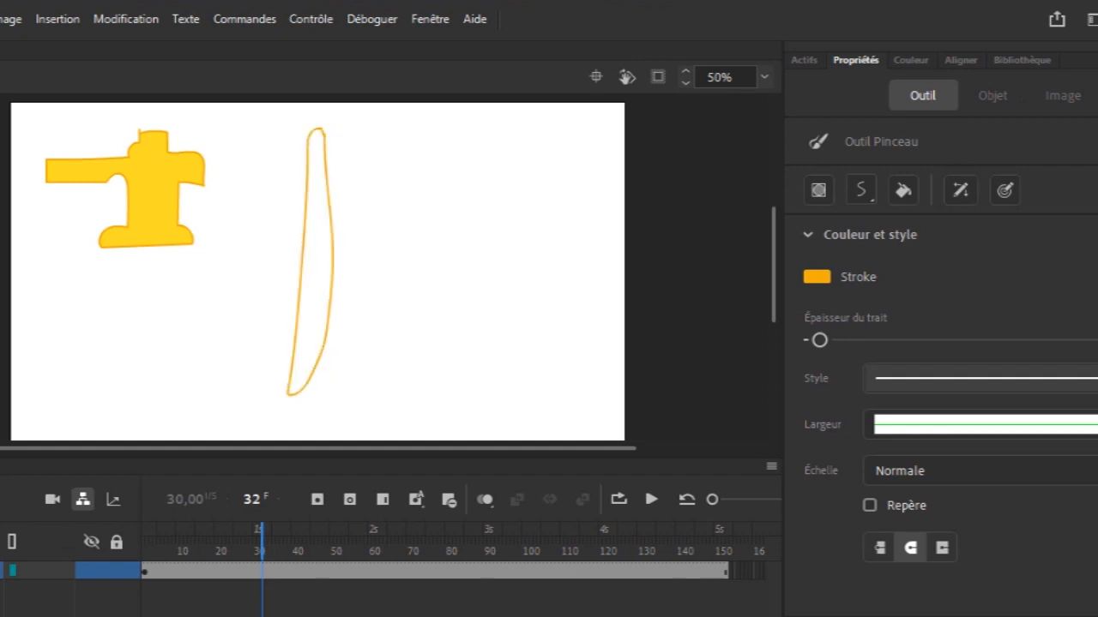
Fill the stream outline with the blue fill colour and set its stroke colour to dark blue #006699
{"action": "key", "text": "k"}
{"action": "left_click", "coordinate": [318, 305]}
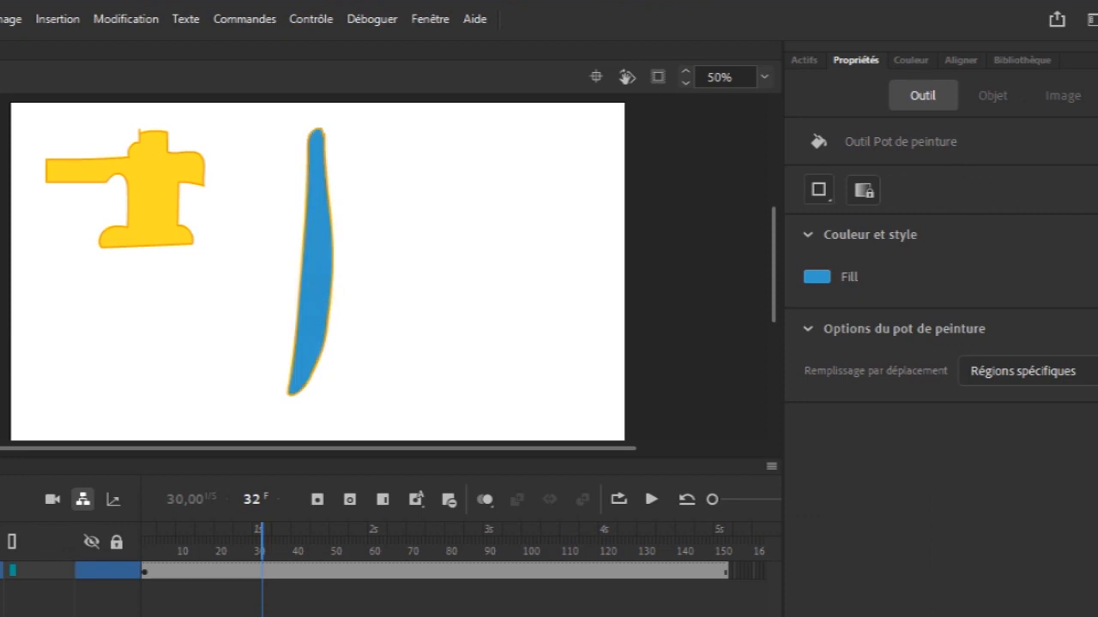
{"action": "key", "text": "v"}
{"action": "mouse_move", "coordinate": [271, 117]}
{"action": "left_mouse_down"}
{"action": "mouse_move", "coordinate": [375, 237]}
{"action": "mouse_move", "coordinate": [352, 417]}
{"action": "left_mouse_up"}
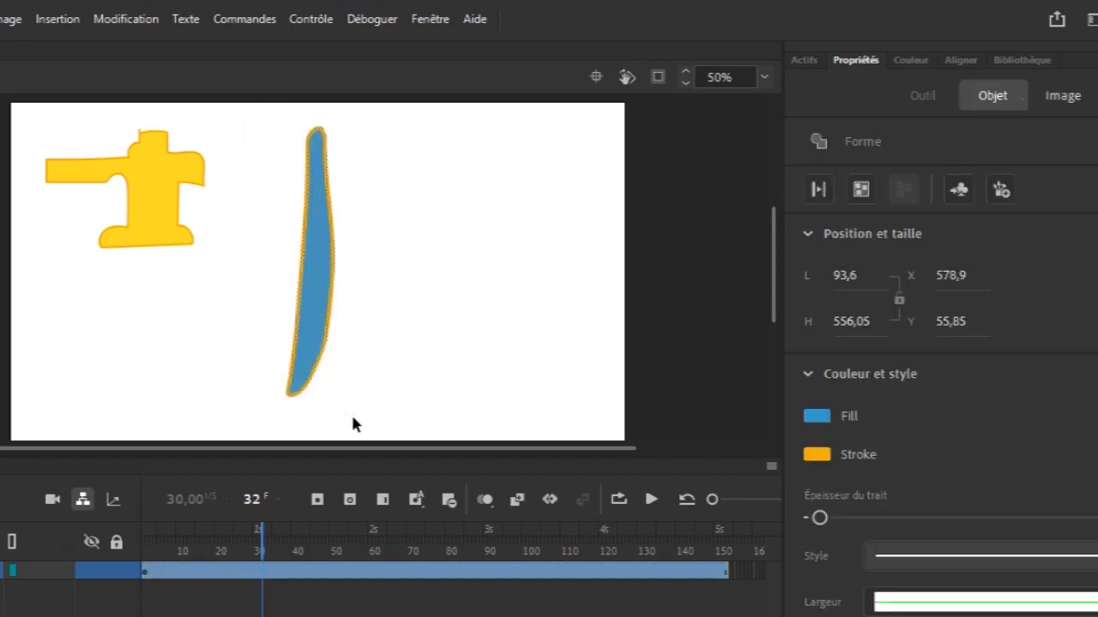
{"action": "left_click", "coordinate": [819, 455]}
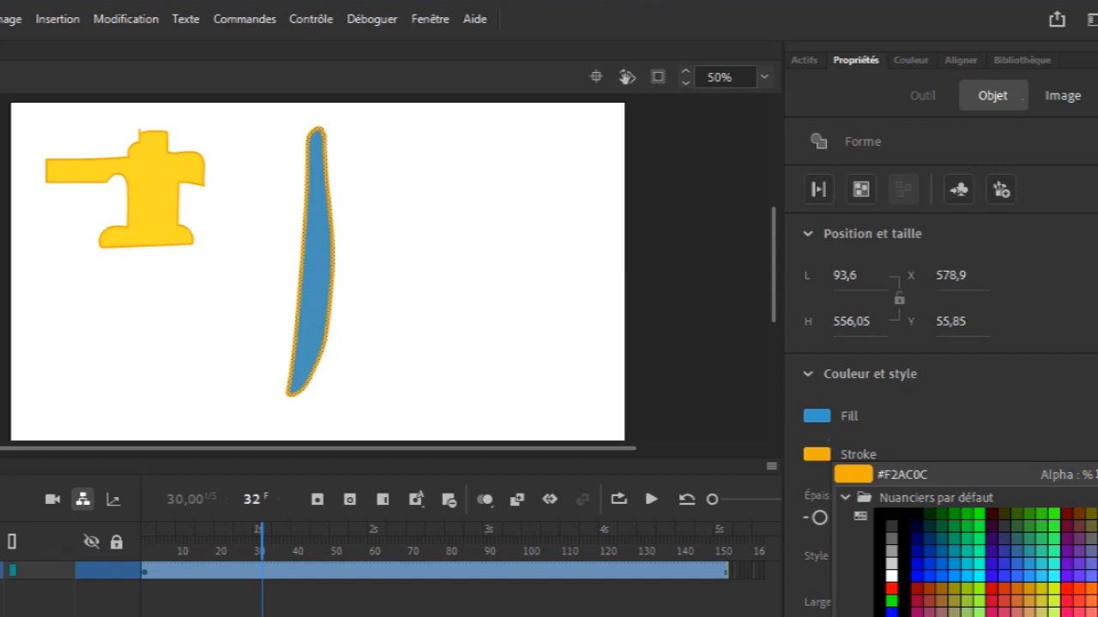
{"action": "left_click", "coordinate": [1096, 474]}
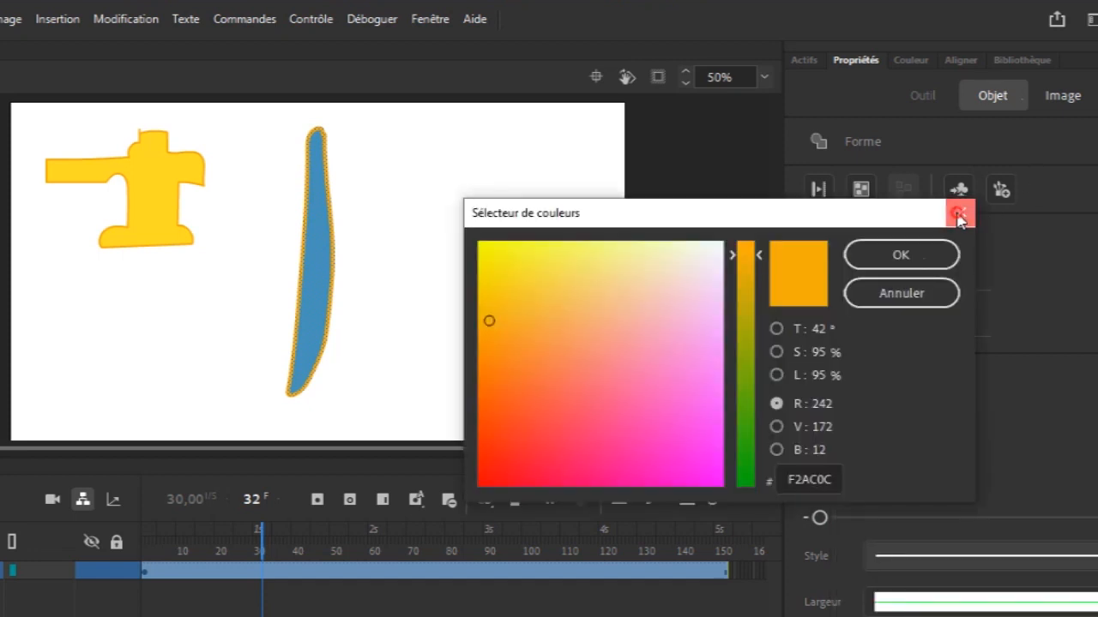
{"action": "left_click", "coordinate": [958, 214]}
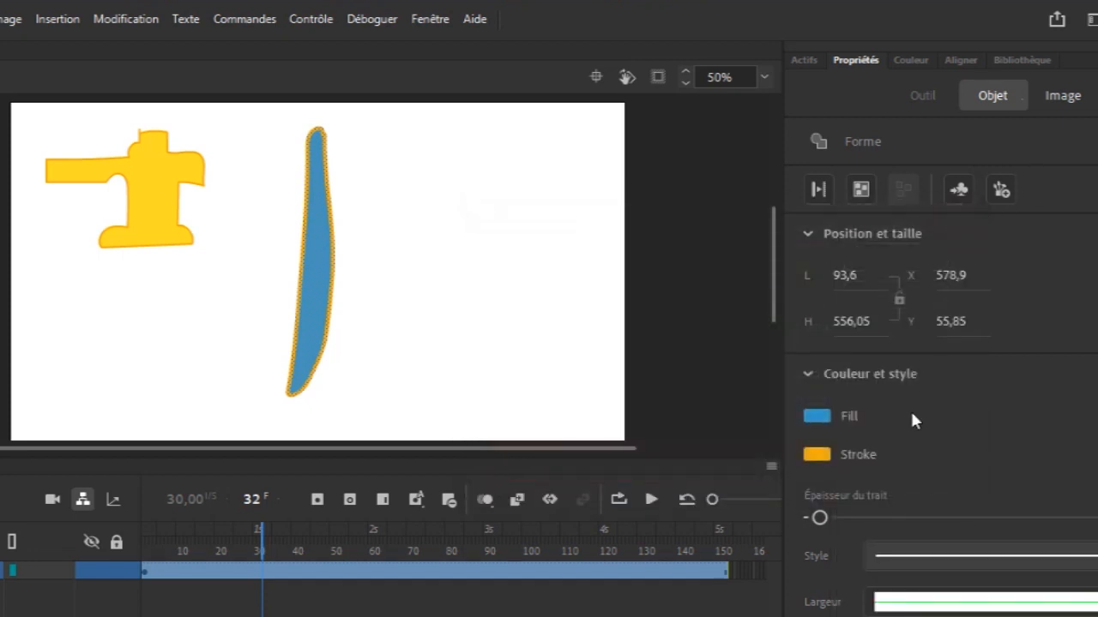
{"action": "left_click", "coordinate": [825, 457]}
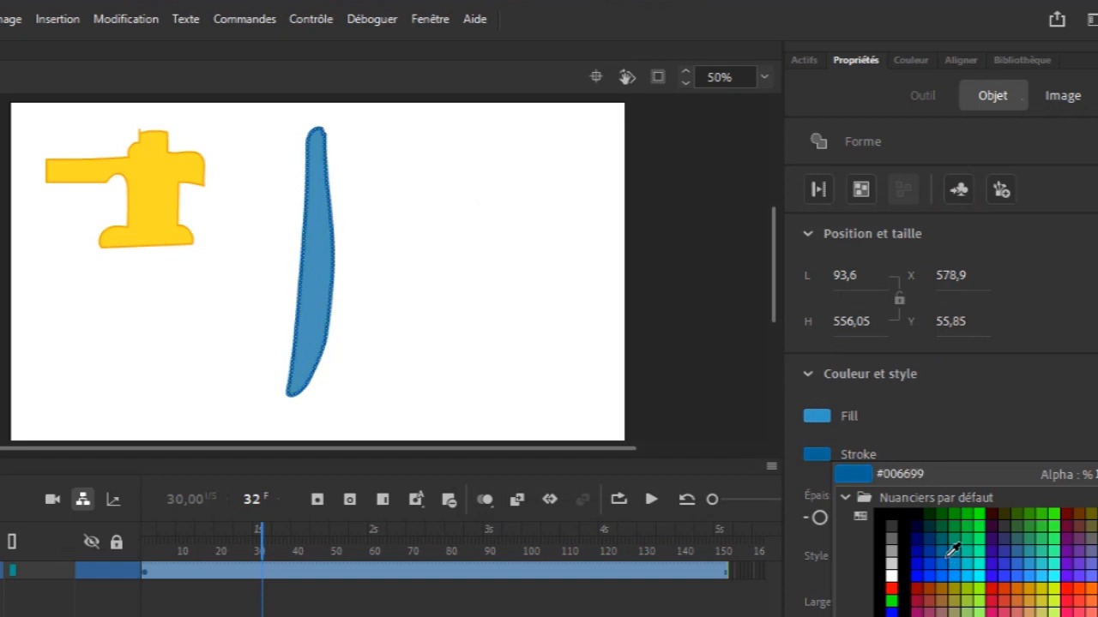
{"action": "left_click", "coordinate": [947, 558]}
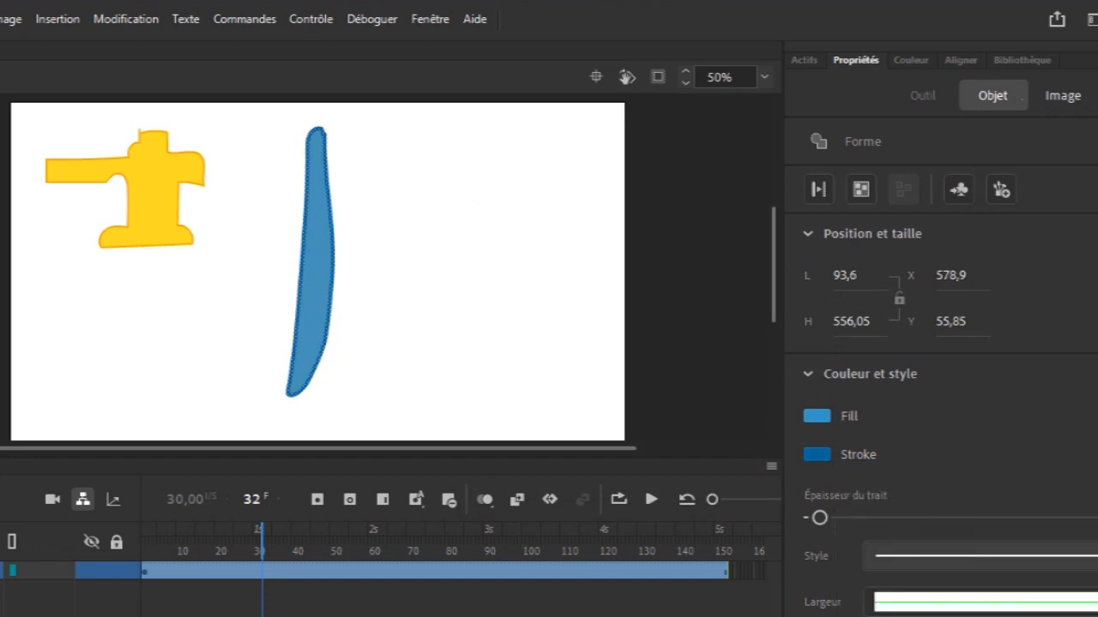
{"action": "left_click", "coordinate": [342, 379]}
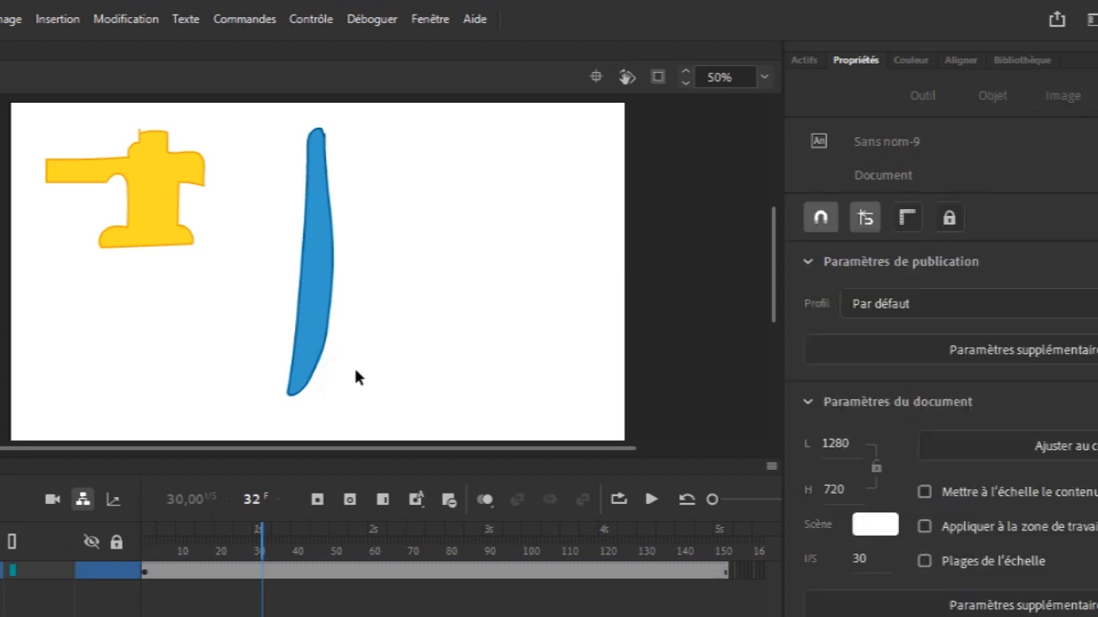
Try a different fill colour on the stream and undo the change
{"action": "left_click", "coordinate": [304, 319]}
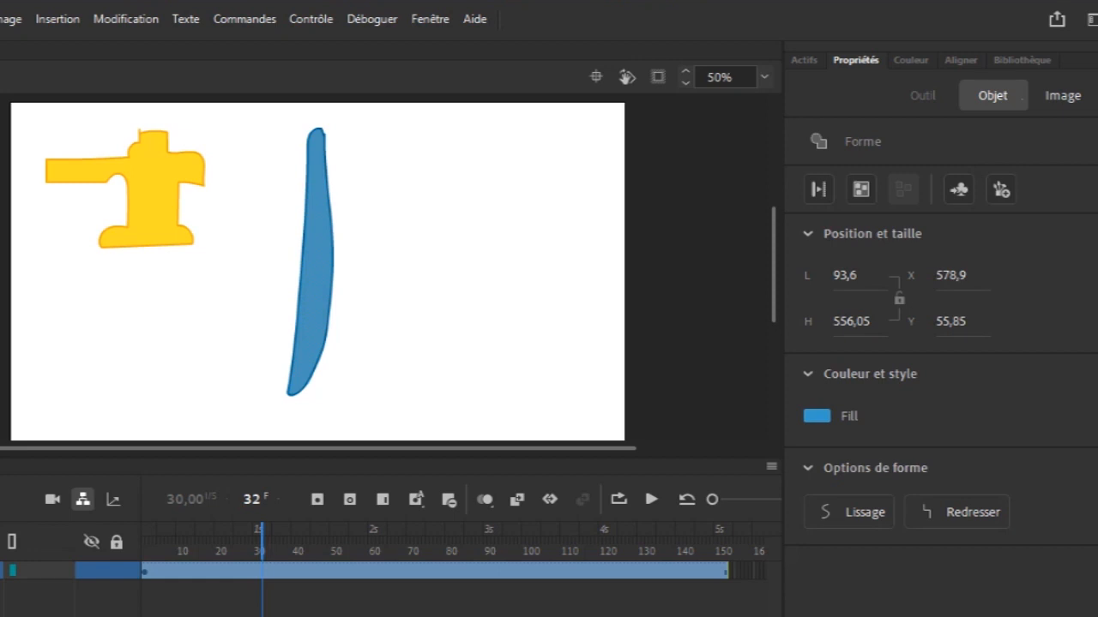
{"action": "left_click", "coordinate": [815, 417]}
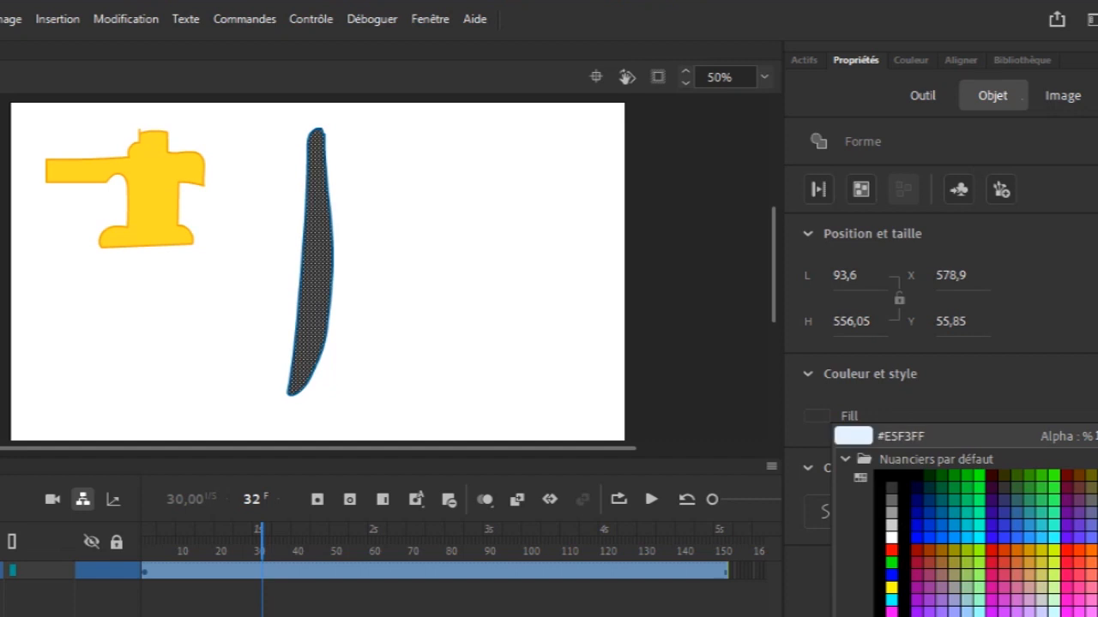
{"action": "key", "text": "Escape"}
{"action": "left_click", "coordinate": [405, 260]}
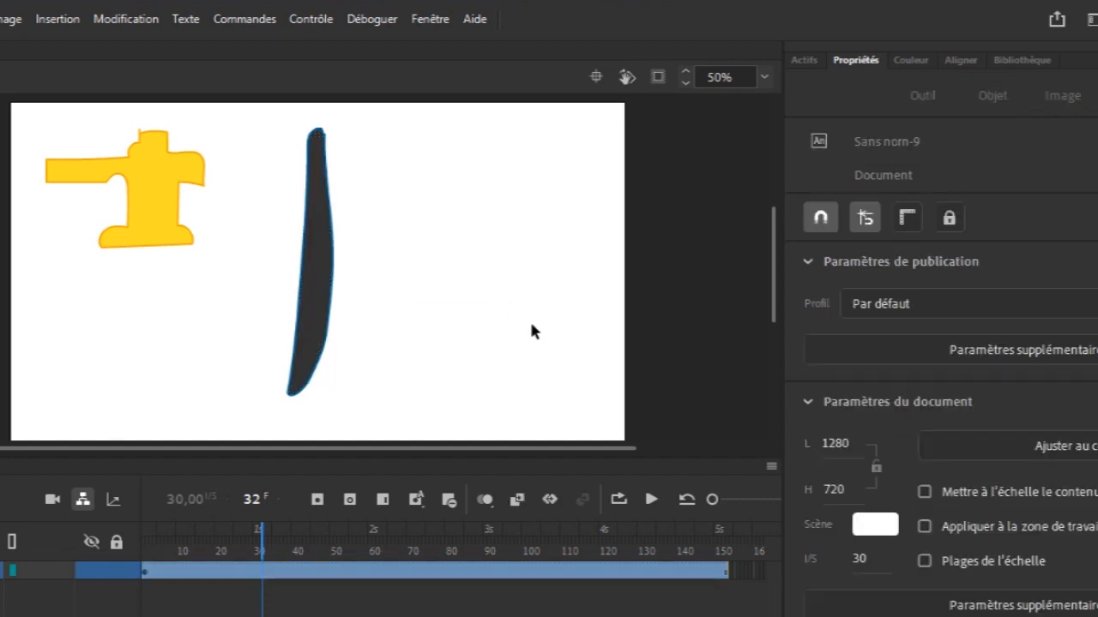
{"action": "key", "text": "ctrl+z"}
{"action": "key", "text": "ctrl+z"}
{"action": "left_click", "coordinate": [549, 363]}
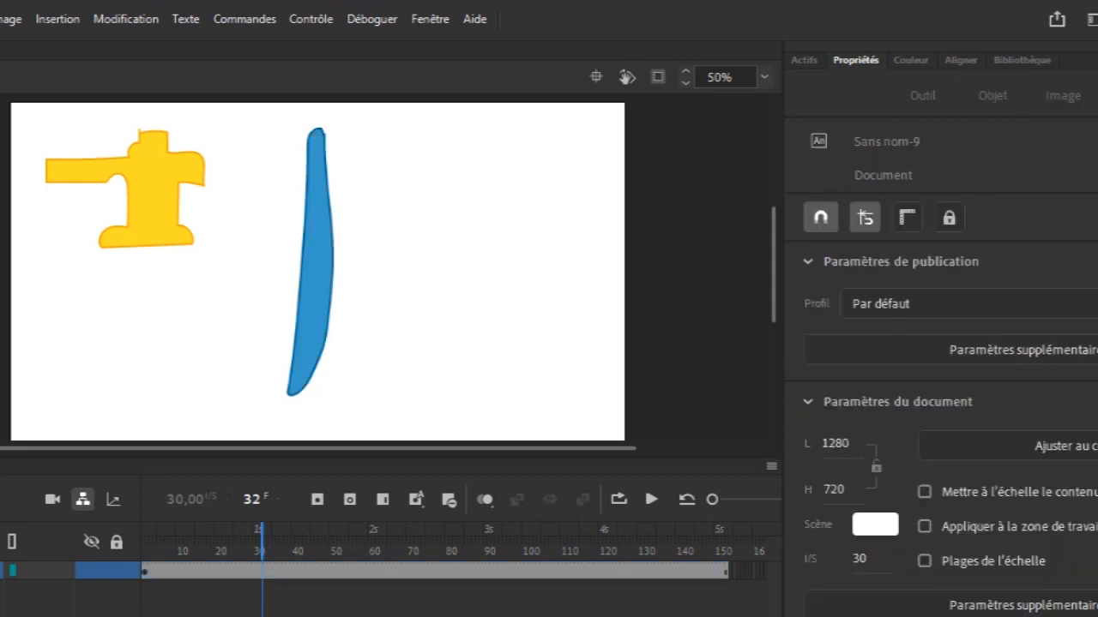
Set the brush stroke colour to white and brush several thin wavy highlight lines along the inside of the stream
{"action": "key", "text": "b"}
{"action": "key", "text": "y"}
{"action": "left_click", "coordinate": [817, 278]}
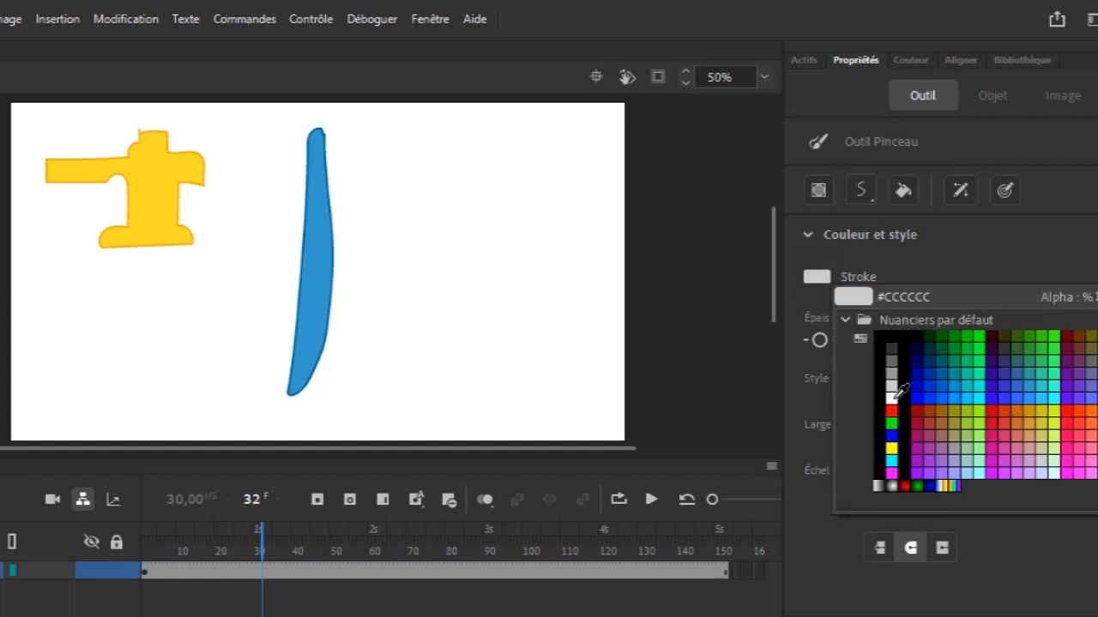
{"action": "left_click", "coordinate": [892, 397]}
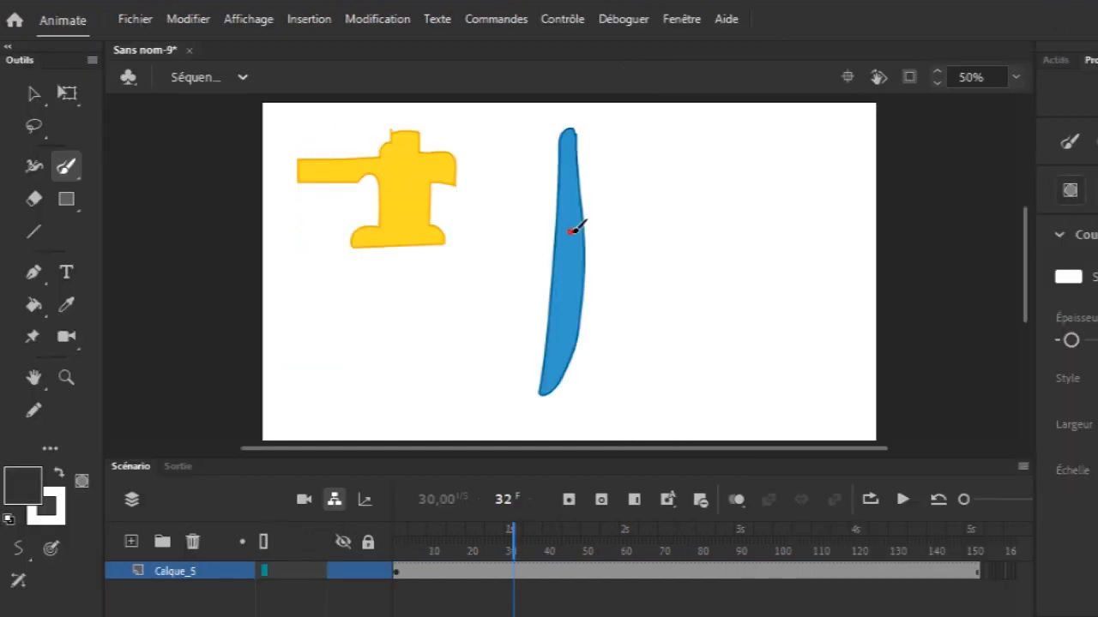
{"action": "mouse_move", "coordinate": [571, 230]}
{"action": "left_mouse_down"}
{"action": "mouse_move", "coordinate": [567, 329]}
{"action": "mouse_move", "coordinate": [552, 373]}
{"action": "left_mouse_up"}
{"action": "left_click_drag", "start_coordinate": [572, 227], "coordinate": [566, 137]}
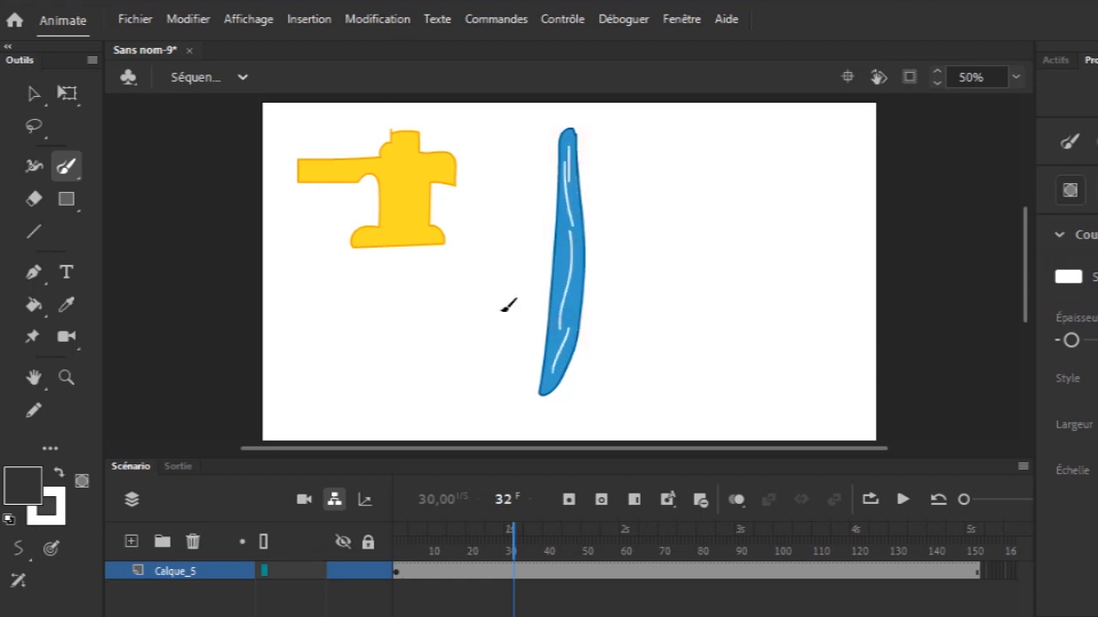
Try to marquee-select the stream together with its white highlight lines
{"action": "left_click", "coordinate": [33, 94]}
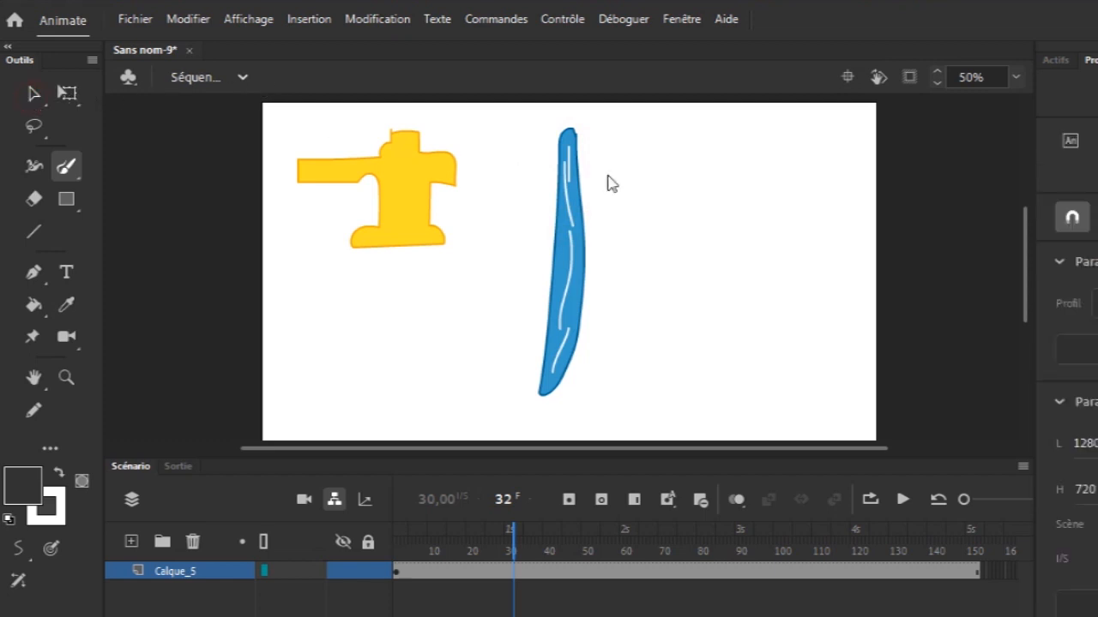
{"action": "mouse_move", "coordinate": [521, 106]}
{"action": "left_mouse_down"}
{"action": "mouse_move", "coordinate": [645, 357]}
{"action": "mouse_move", "coordinate": [601, 424]}
{"action": "left_mouse_up"}
{"action": "left_click", "coordinate": [649, 335]}
{"action": "left_click", "coordinate": [32, 94]}
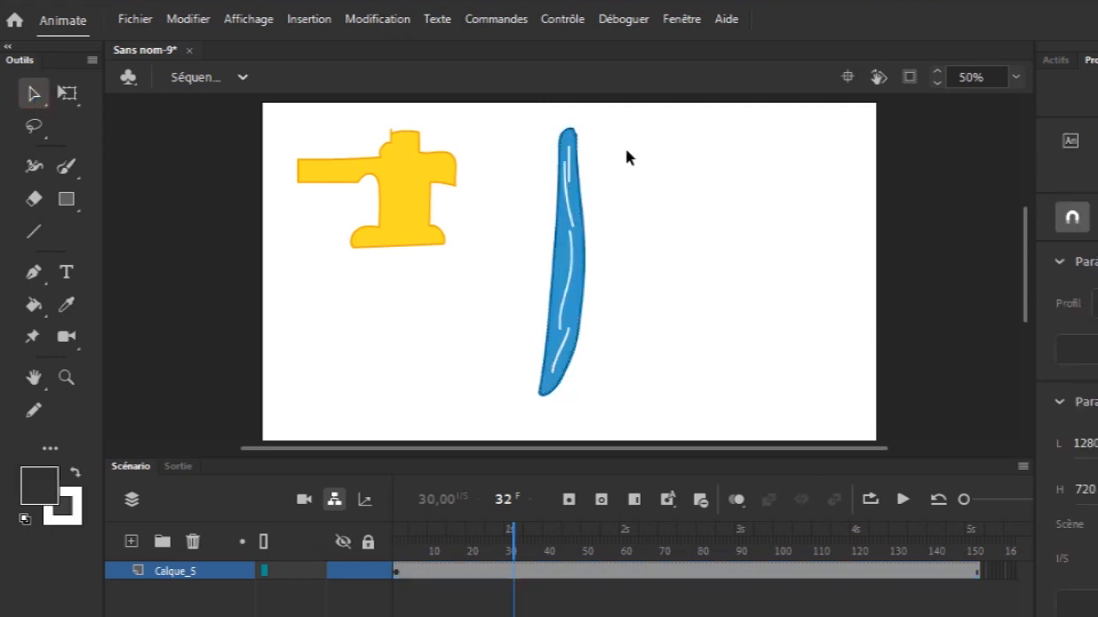
{"action": "left_click_drag", "start_coordinate": [600, 283], "coordinate": [603, 415]}
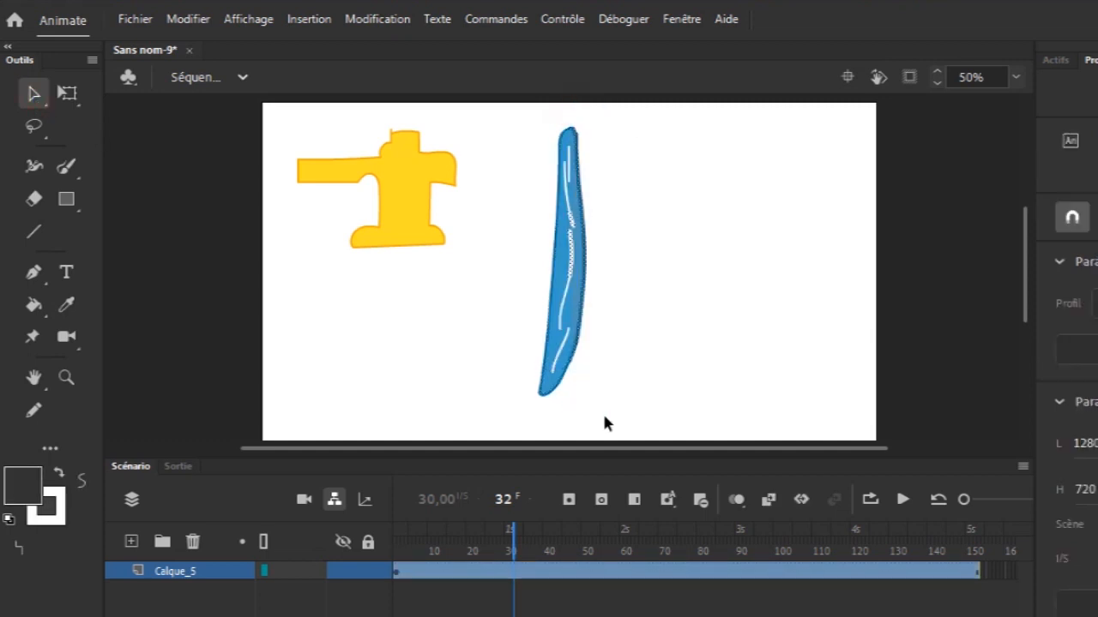
Select the stream's anchor points with the Subselection tool, shift the shape slightly toward the tap and reshape its lower right edge
{"action": "left_click", "coordinate": [37, 92]}
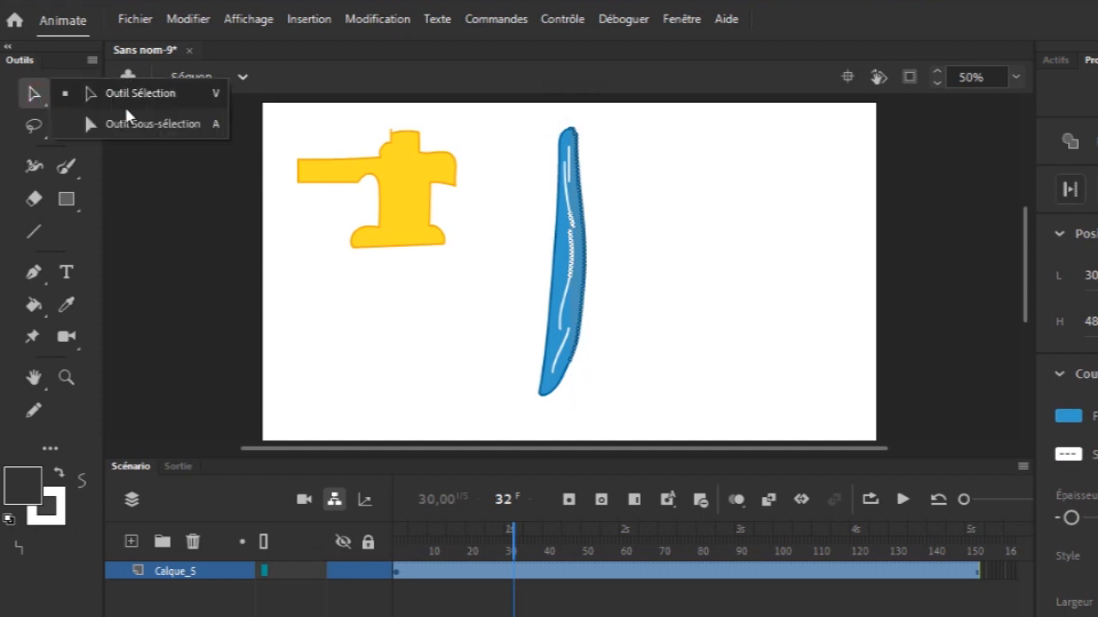
{"action": "left_click", "coordinate": [150, 125]}
{"action": "left_click_drag", "start_coordinate": [527, 118], "coordinate": [654, 434]}
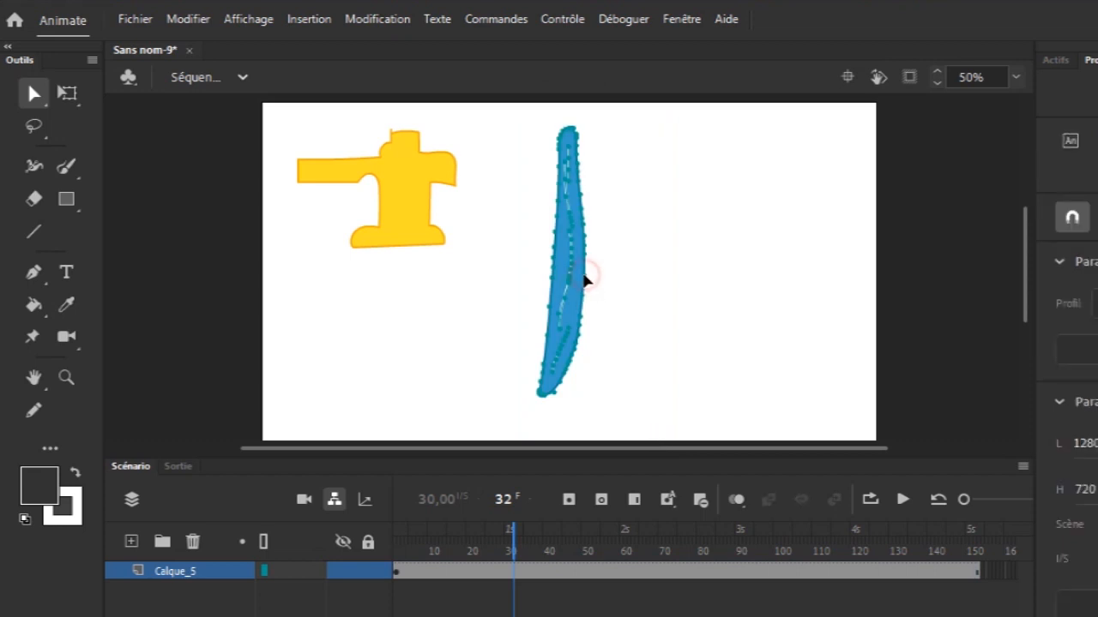
{"action": "left_click_drag", "start_coordinate": [581, 277], "coordinate": [571, 277]}
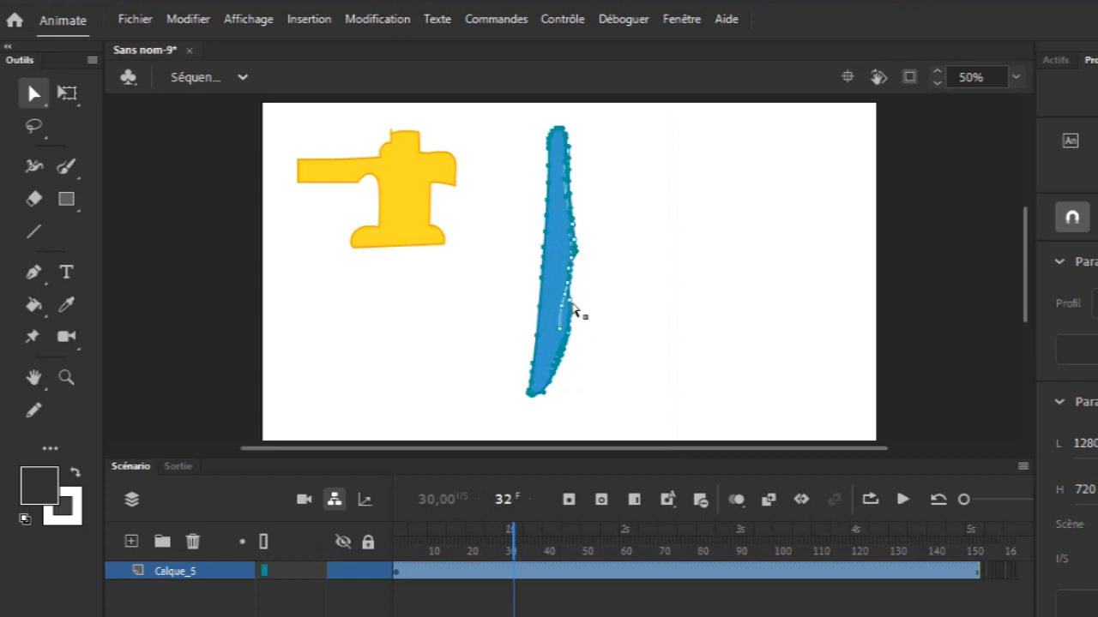
{"action": "left_click", "coordinate": [568, 313]}
{"action": "mouse_move", "coordinate": [571, 319]}
{"action": "left_mouse_down"}
{"action": "mouse_move", "coordinate": [588, 343]}
{"action": "mouse_move", "coordinate": [570, 335]}
{"action": "left_mouse_up"}
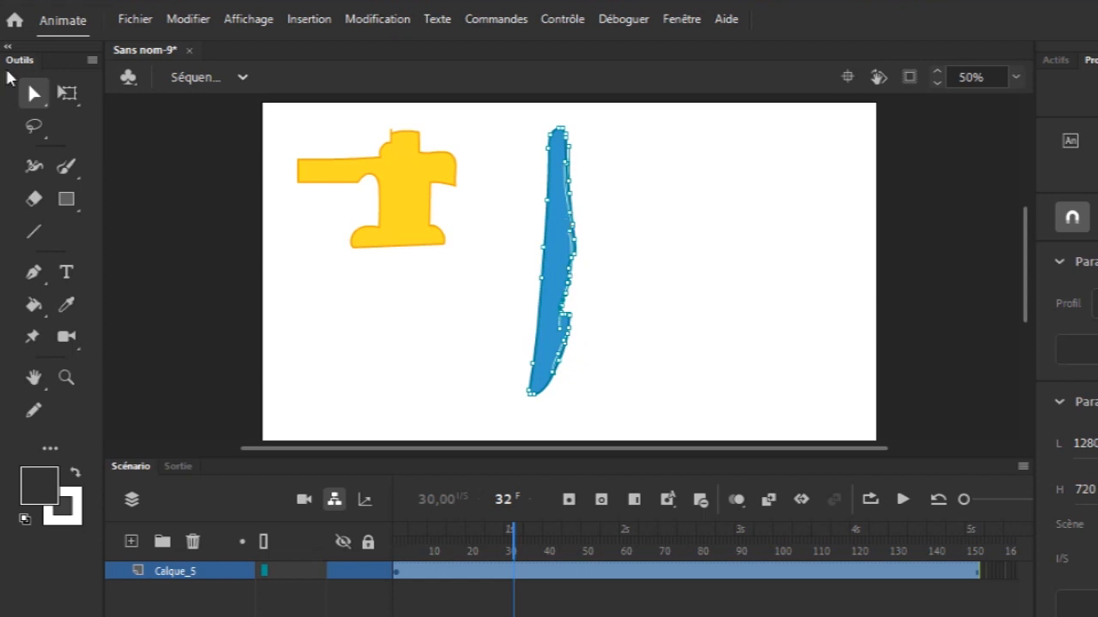
{"action": "left_click", "coordinate": [34, 95]}
{"action": "left_click", "coordinate": [642, 190]}
{"action": "left_click_drag", "start_coordinate": [514, 106], "coordinate": [617, 420]}
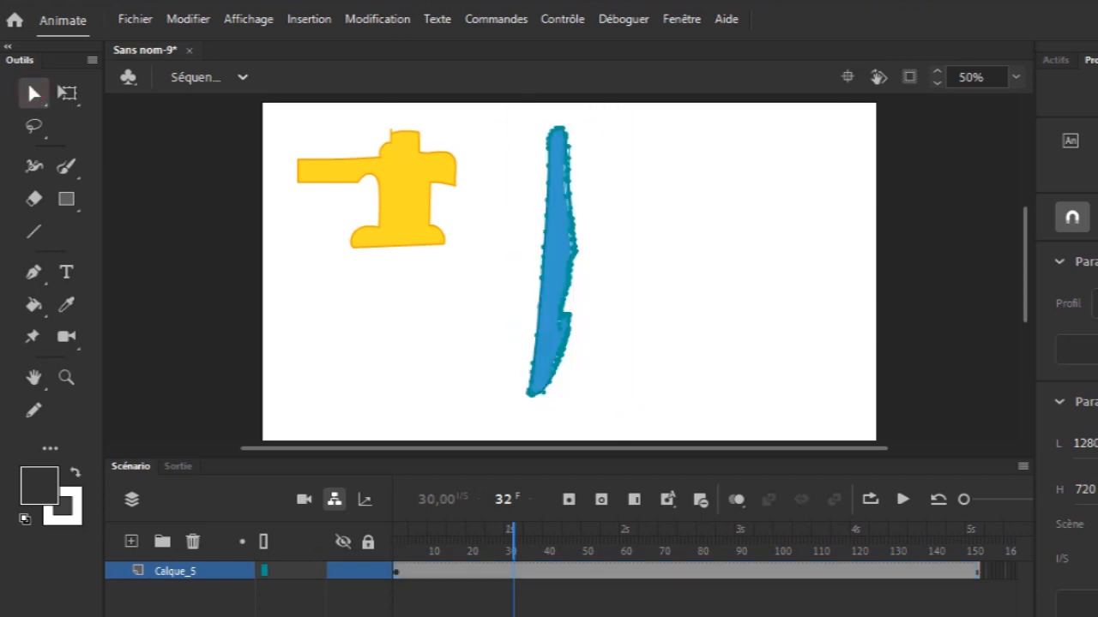
{"action": "left_click", "coordinate": [755, 366]}
Brush more white highlight lines along the stream's left side, near its lower end and at its top
{"action": "left_click", "coordinate": [67, 170]}
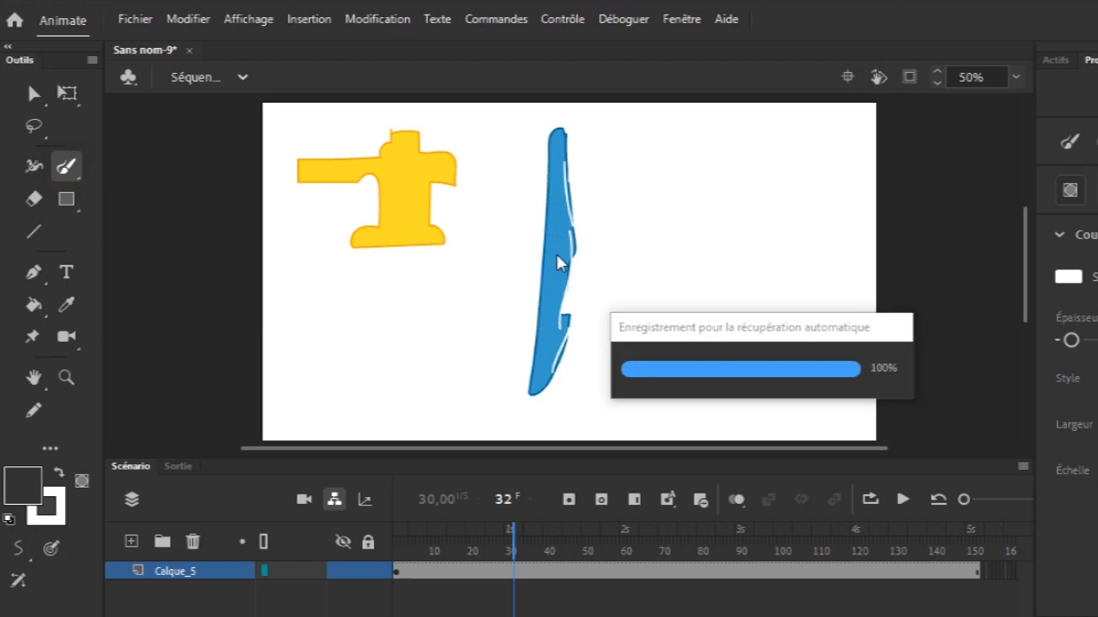
{"action": "left_click_drag", "start_coordinate": [553, 209], "coordinate": [541, 384]}
{"action": "left_click_drag", "start_coordinate": [554, 149], "coordinate": [561, 137]}
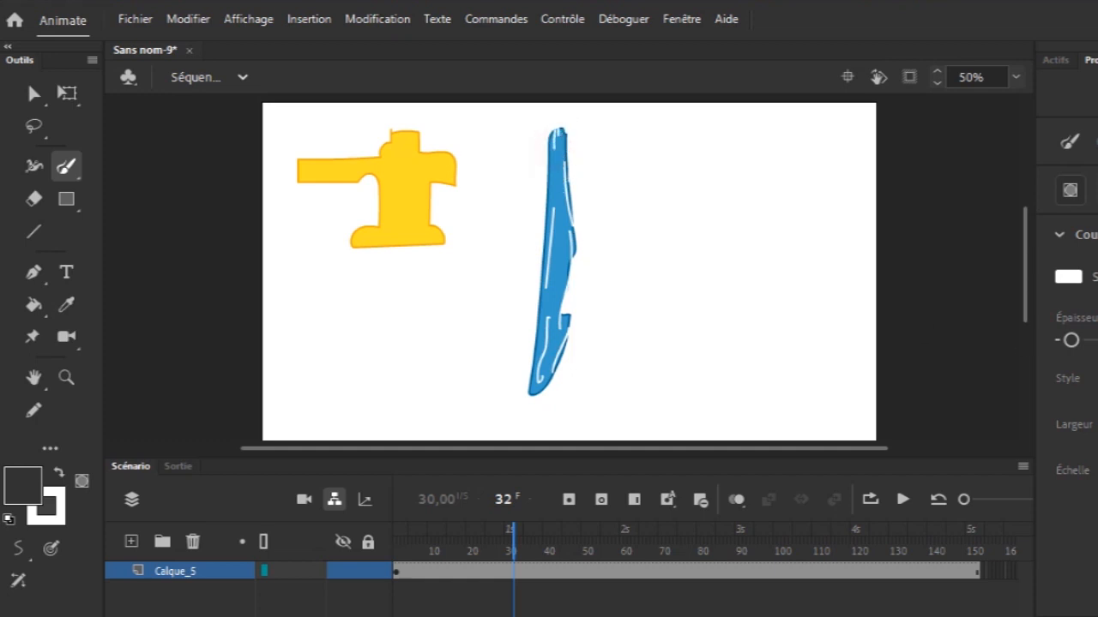
Select the whole stream with all its highlights, changing from the Subselection tool to the Selection tool
{"action": "left_click", "coordinate": [35, 93]}
{"action": "left_click_drag", "start_coordinate": [500, 126], "coordinate": [610, 394]}
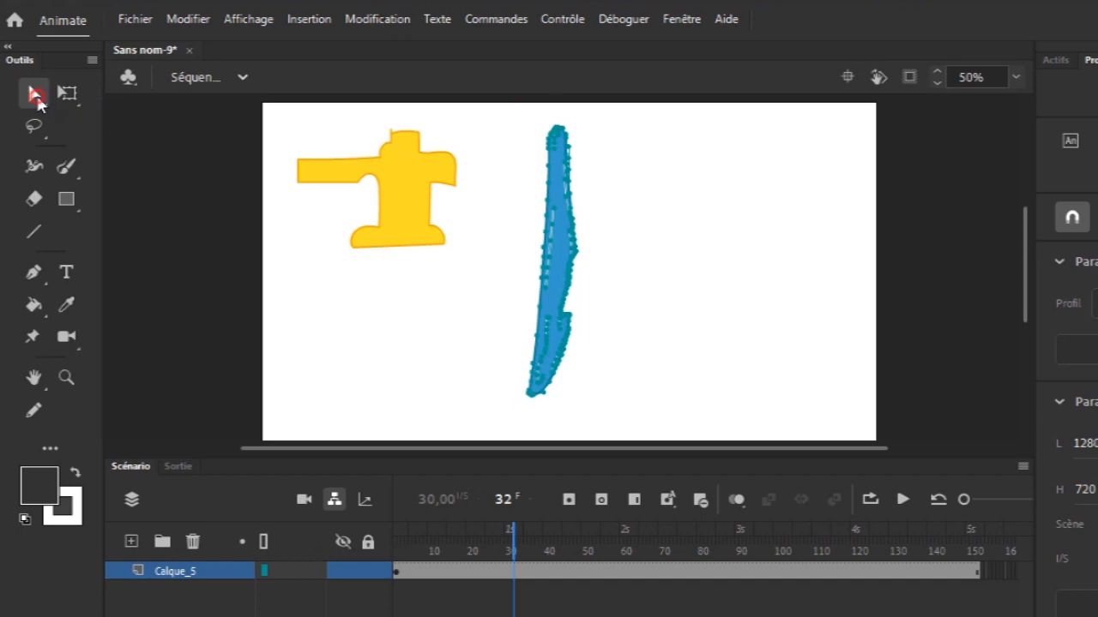
{"action": "left_click", "coordinate": [37, 102]}
{"action": "left_click", "coordinate": [504, 117]}
{"action": "left_click_drag", "start_coordinate": [504, 116], "coordinate": [588, 422]}
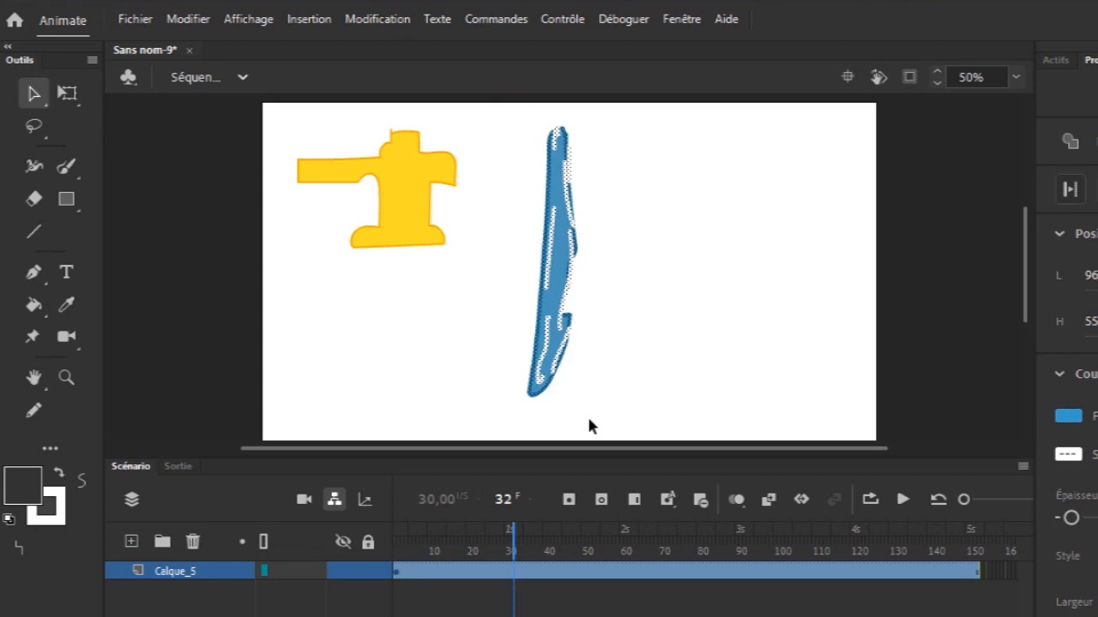
{"action": "left_click", "coordinate": [588, 421]}
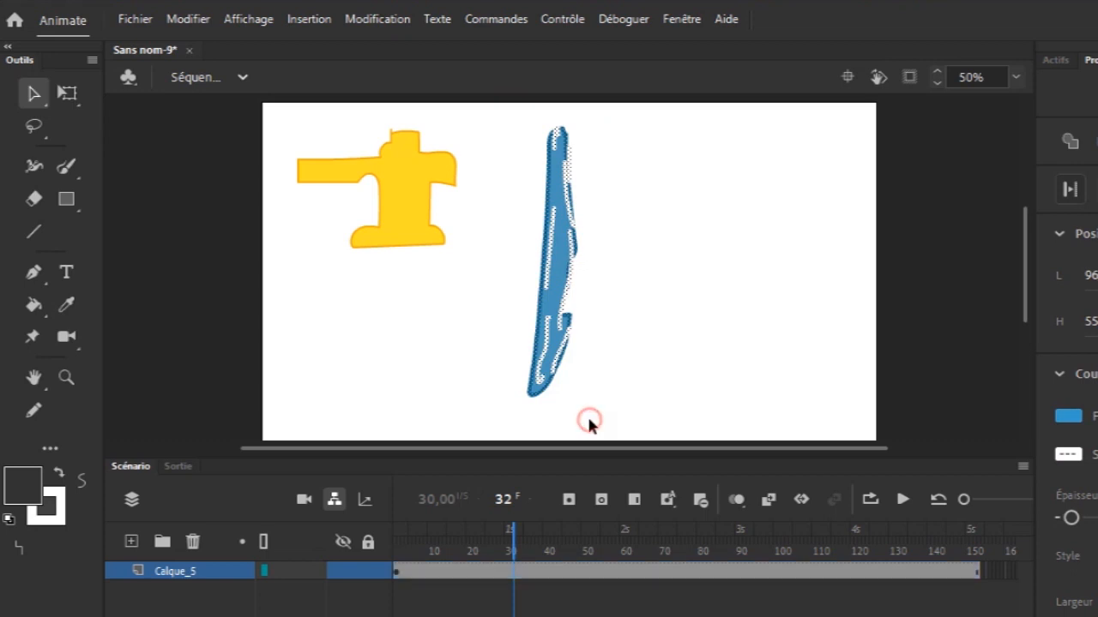
Delete the stream's pointed lower tip and its rounded top so that both ends are cut flat
{"action": "left_click_drag", "start_coordinate": [512, 382], "coordinate": [579, 395]}
{"action": "key", "text": "Delete"}
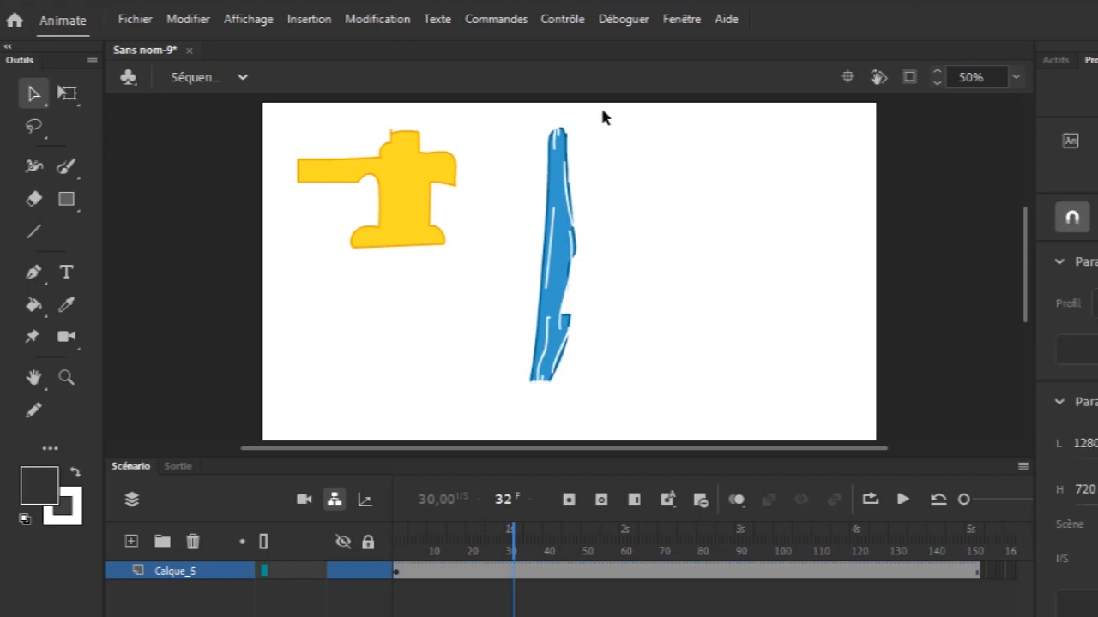
{"action": "left_click_drag", "start_coordinate": [577, 135], "coordinate": [577, 135]}
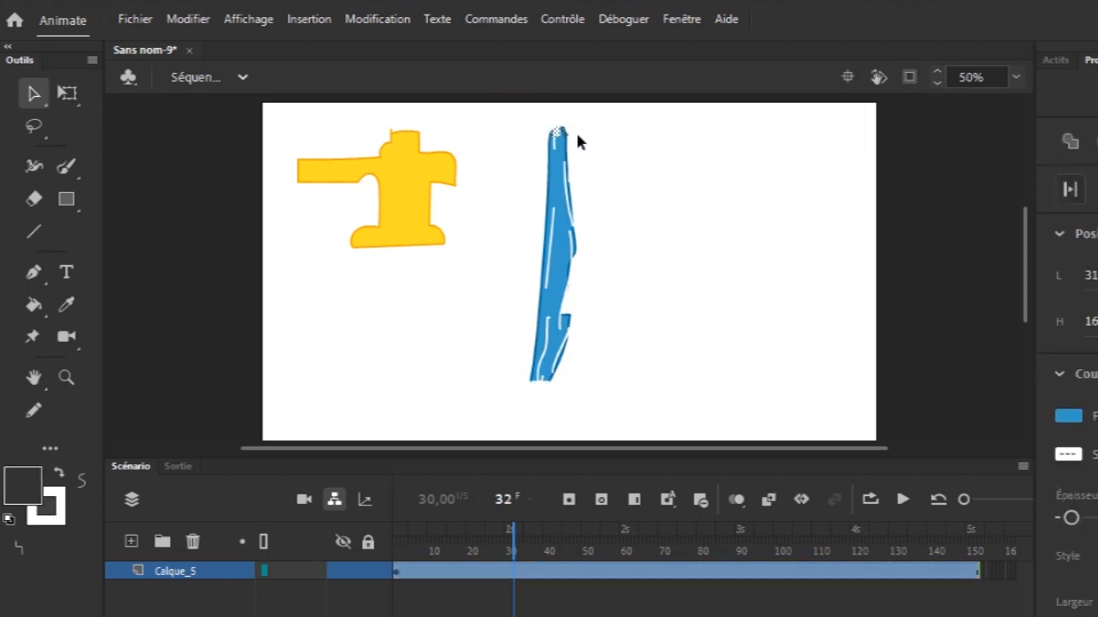
{"action": "key", "text": "Delete"}
Convert the whole trimmed stream with its highlights into a graphic symbol named "eau"
{"action": "left_click_drag", "start_coordinate": [528, 125], "coordinate": [588, 394]}
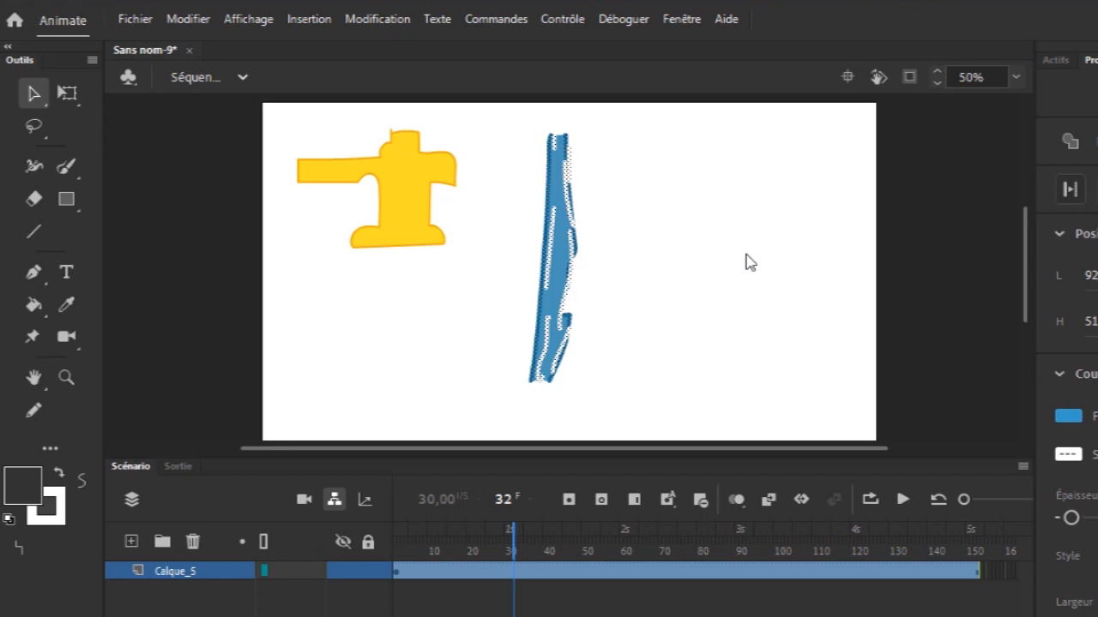
{"action": "key", "text": "F8"}
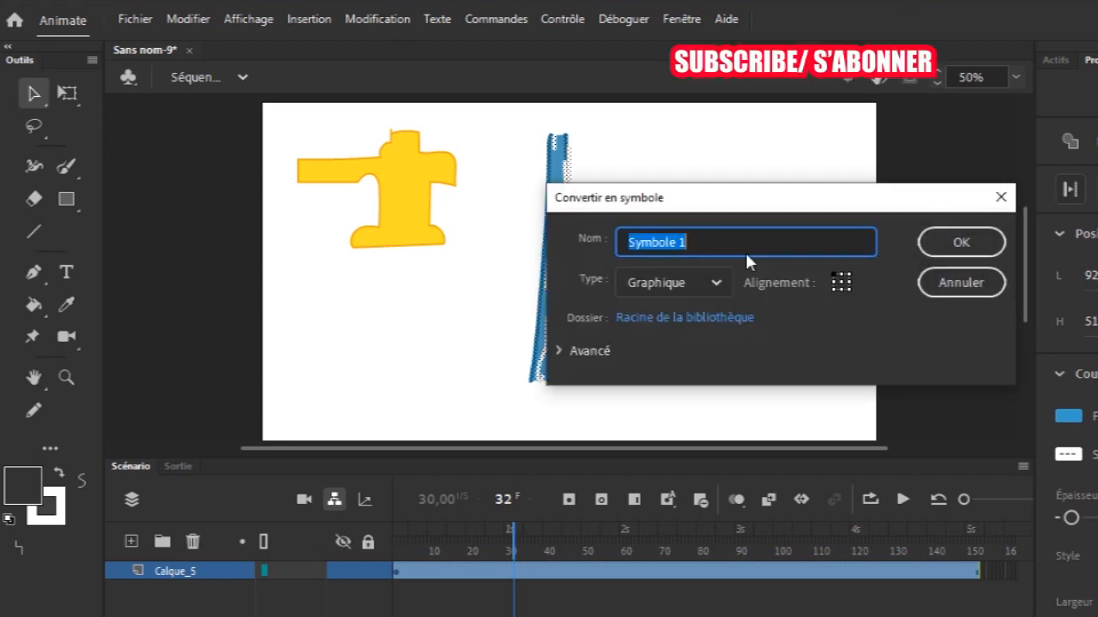
{"action": "type", "text": "eau"}
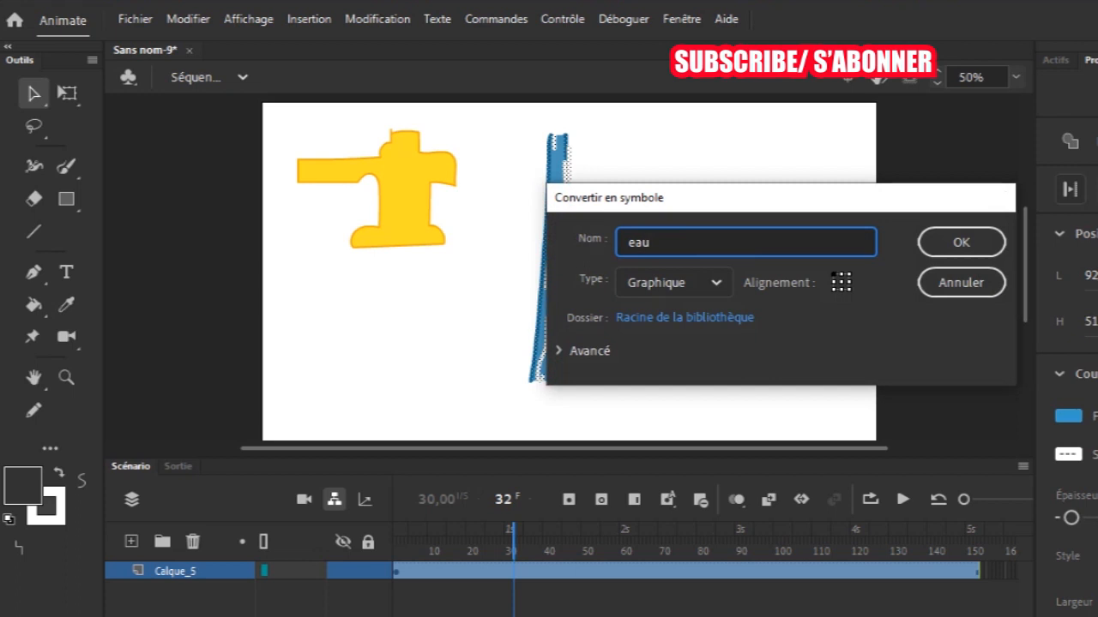
{"action": "key", "text": "Return"}
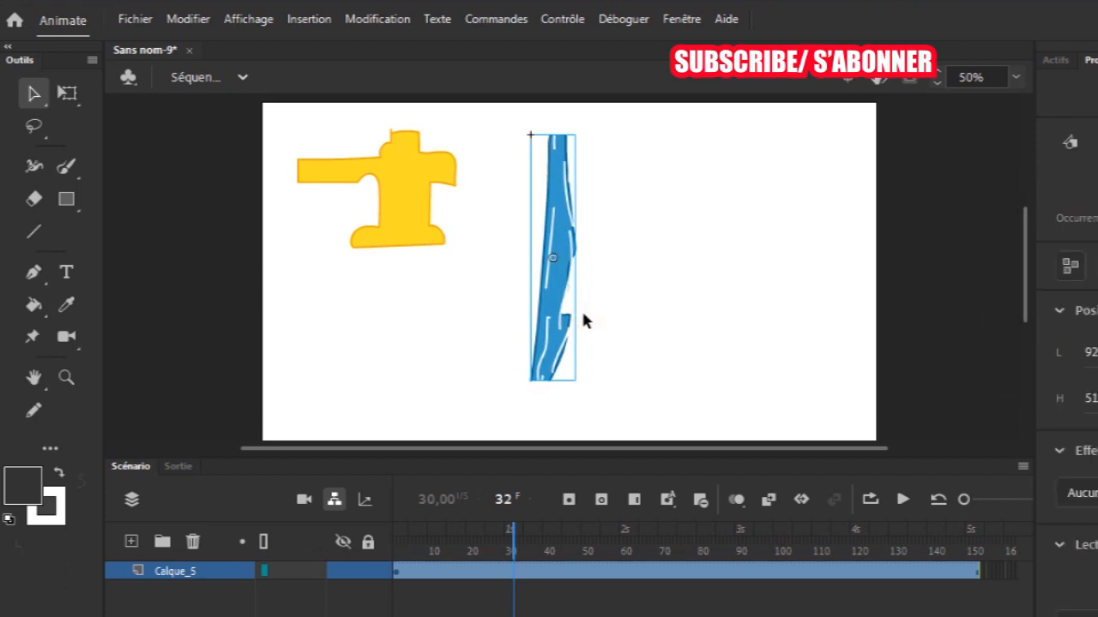
Delete both the tap and the water stream from the stage
{"action": "left_click", "coordinate": [581, 308]}
{"action": "left_click_drag", "start_coordinate": [272, 118], "coordinate": [693, 377]}
{"action": "key", "text": "Delete"}
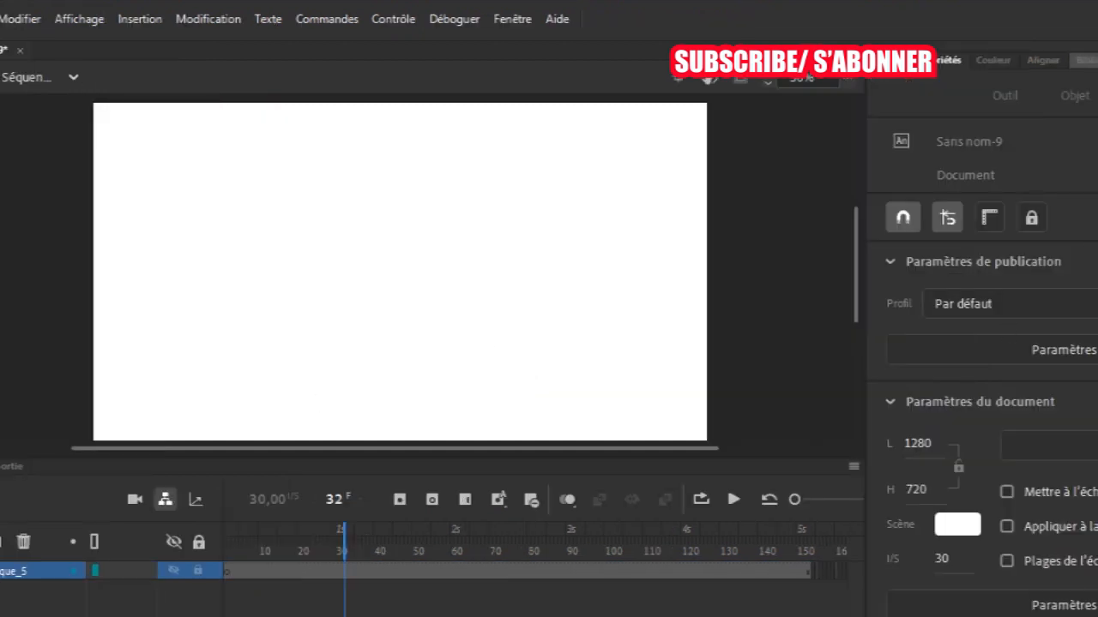
Place the "robinet" symbol from the library on the stage near the middle of its upper edge
{"action": "left_click", "coordinate": [1084, 60]}
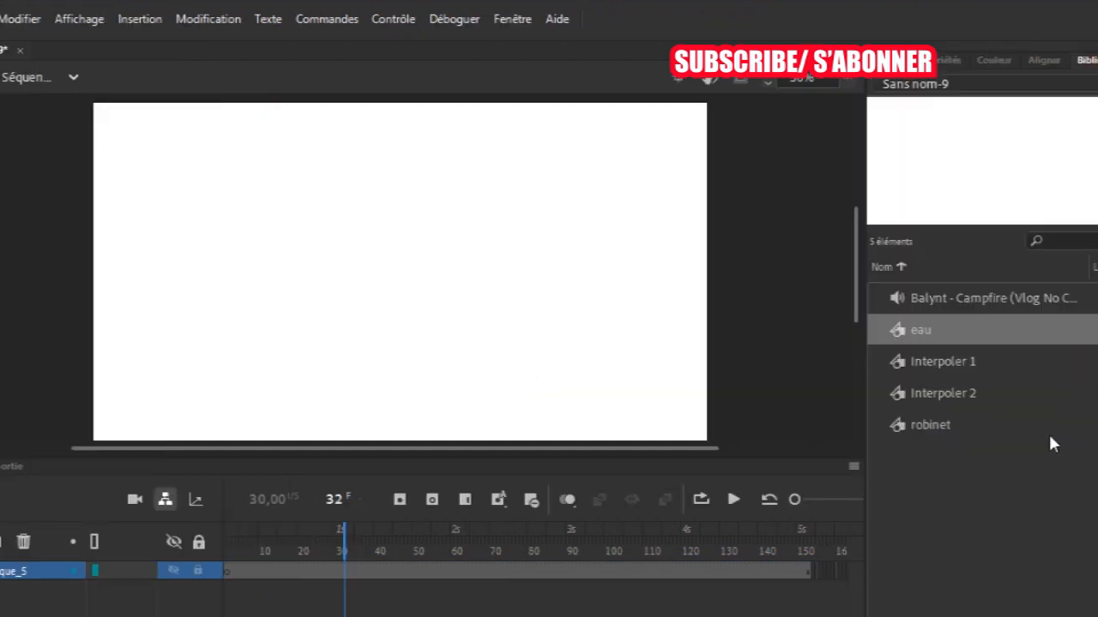
{"action": "left_click", "coordinate": [941, 425]}
{"action": "left_click_drag", "start_coordinate": [940, 425], "coordinate": [410, 167]}
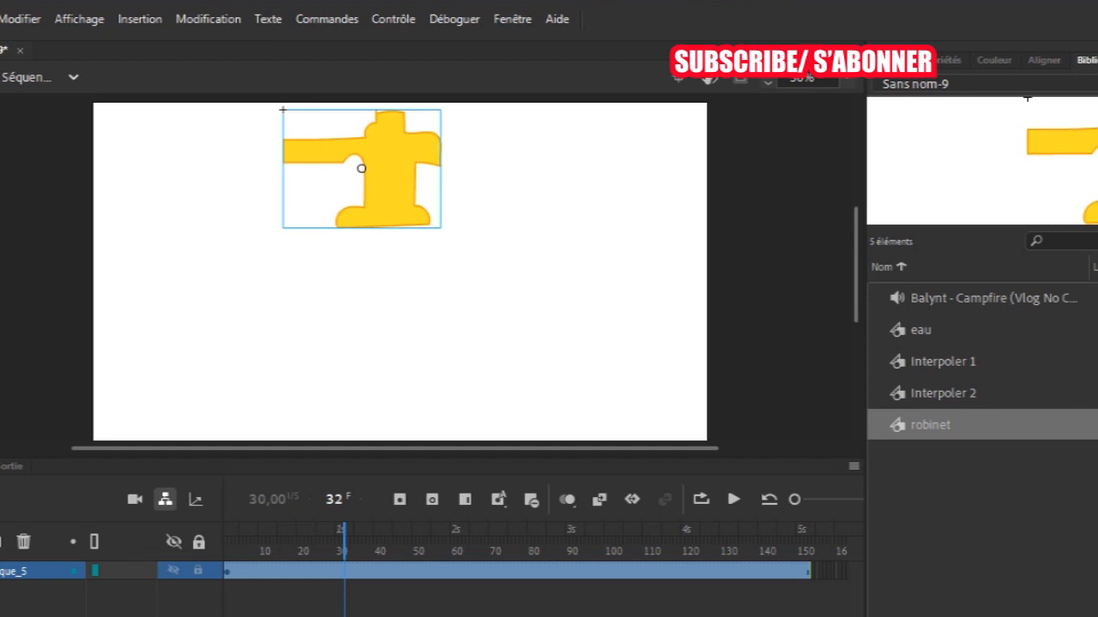
Scale the tap down slightly with Free Transform and centre it just below the stage's upper edge
{"action": "key", "text": "q"}
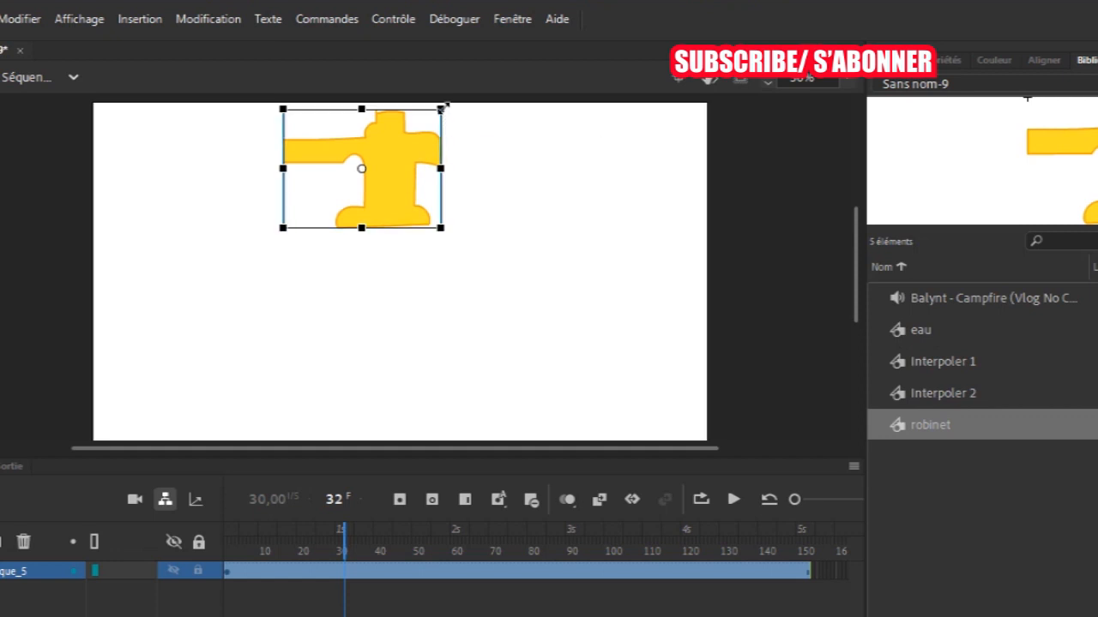
{"action": "left_click_drag", "start_coordinate": [442, 108], "coordinate": [412, 127]}
{"action": "left_click_drag", "start_coordinate": [383, 183], "coordinate": [384, 158]}
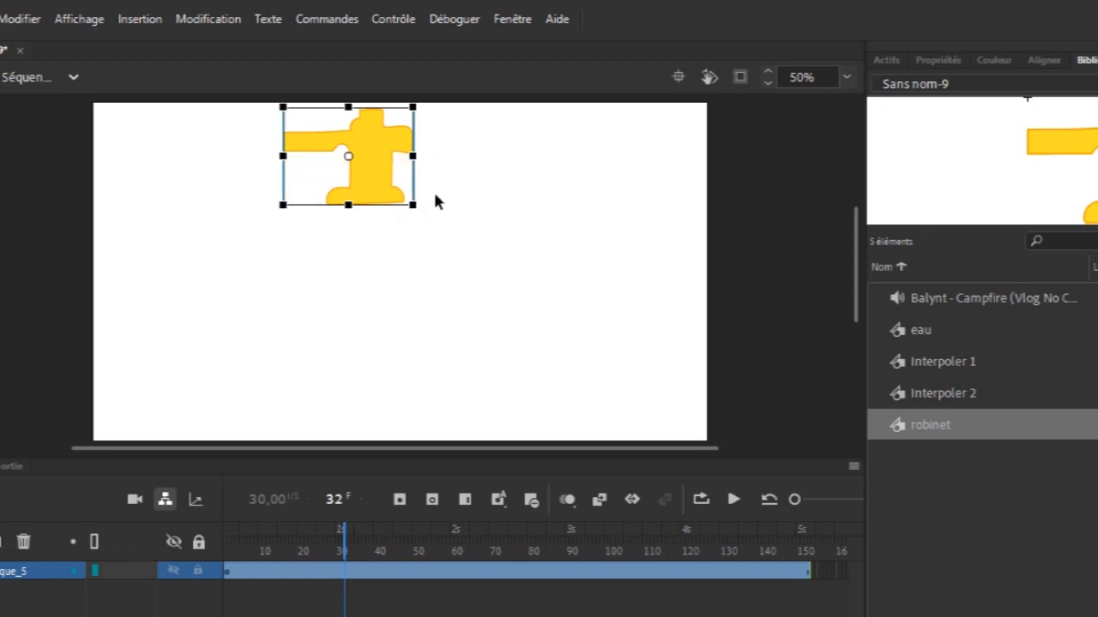
{"action": "left_click", "coordinate": [435, 264]}
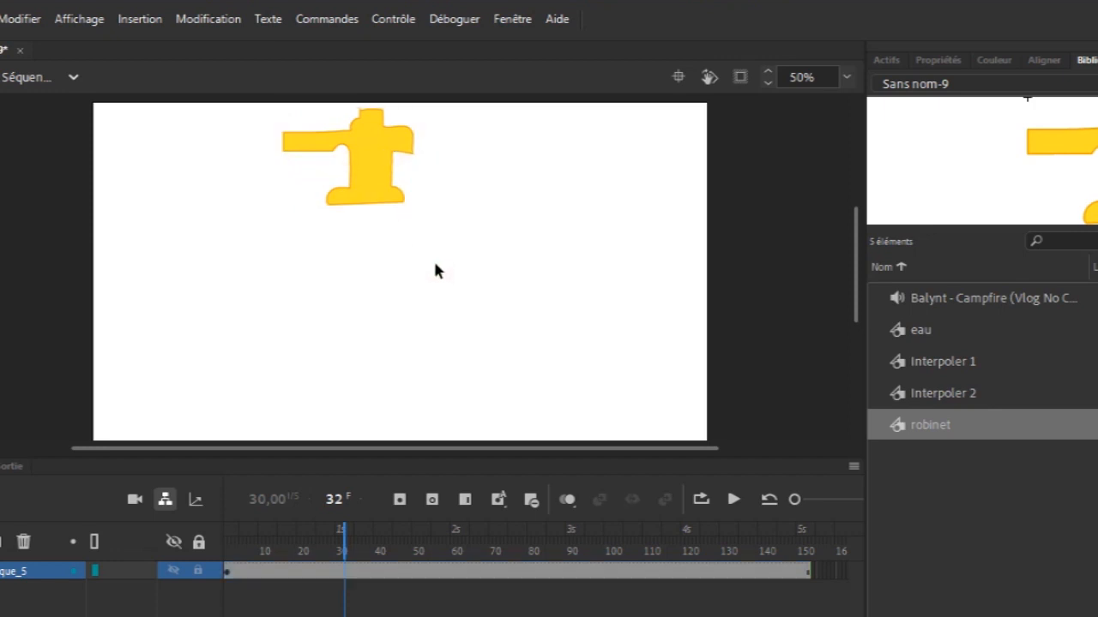
{"action": "left_click_drag", "start_coordinate": [252, 114], "coordinate": [410, 238]}
{"action": "left_click_drag", "start_coordinate": [372, 176], "coordinate": [388, 182]}
{"action": "left_click", "coordinate": [383, 289]}
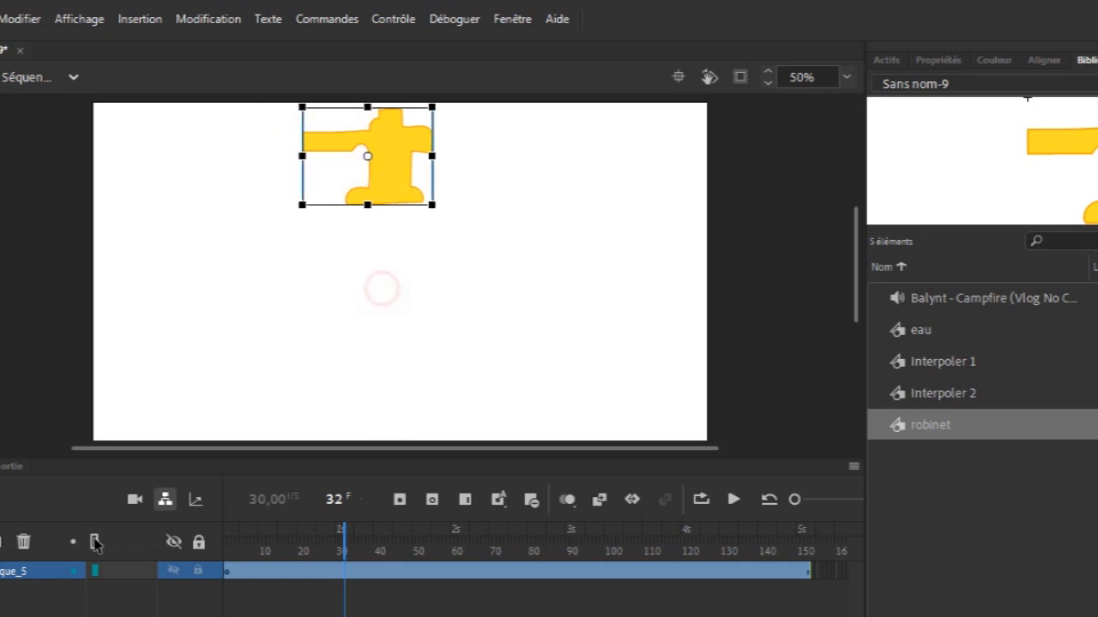
Add a new layer above the tap's layer and rename the tap's layer "robinet"
{"action": "left_click", "coordinate": [0, 542]}
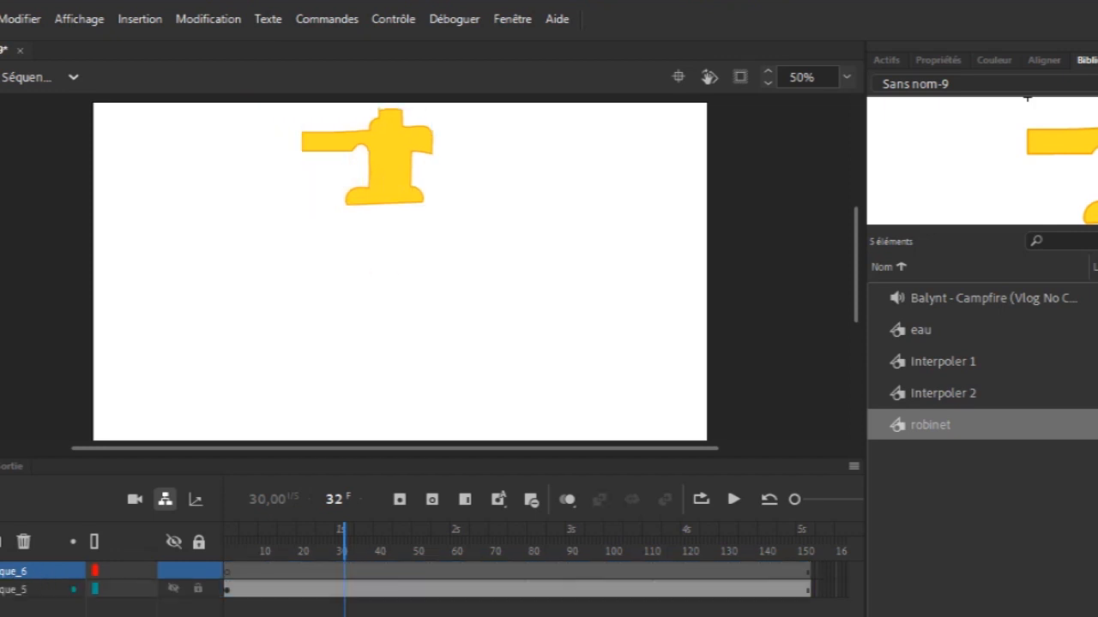
{"action": "double_click", "coordinate": [16, 592]}
{"action": "key", "text": "BackSpace"}
{"action": "type", "text": "robinet"}
{"action": "key", "text": "Return"}
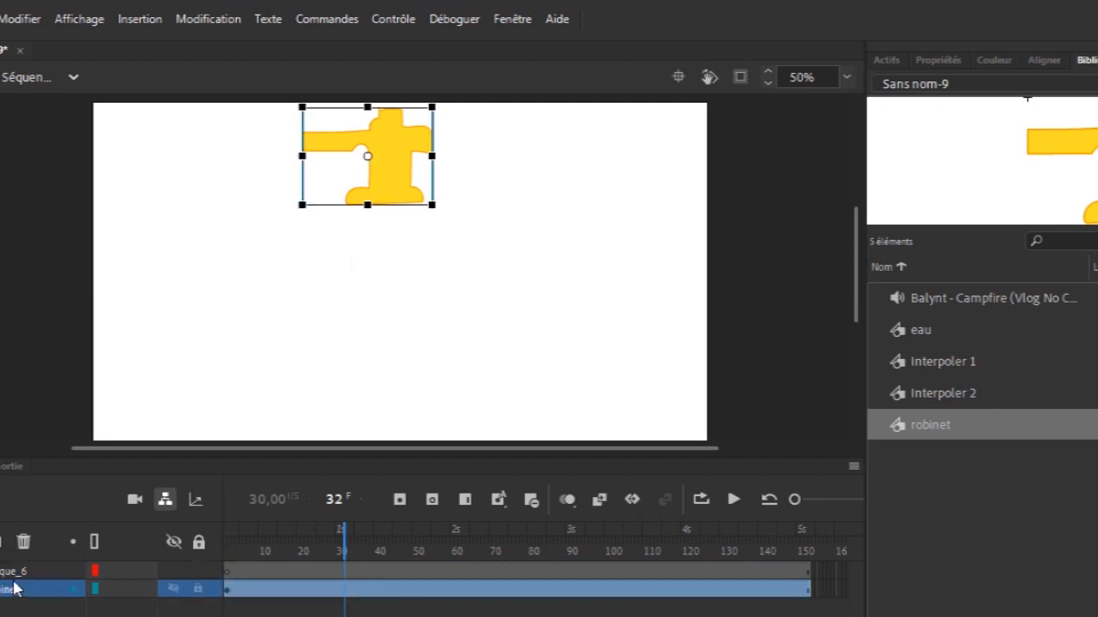
Rename the new empty layer "eau"
{"action": "left_click", "coordinate": [13, 574]}
{"action": "double_click", "coordinate": [12, 576]}
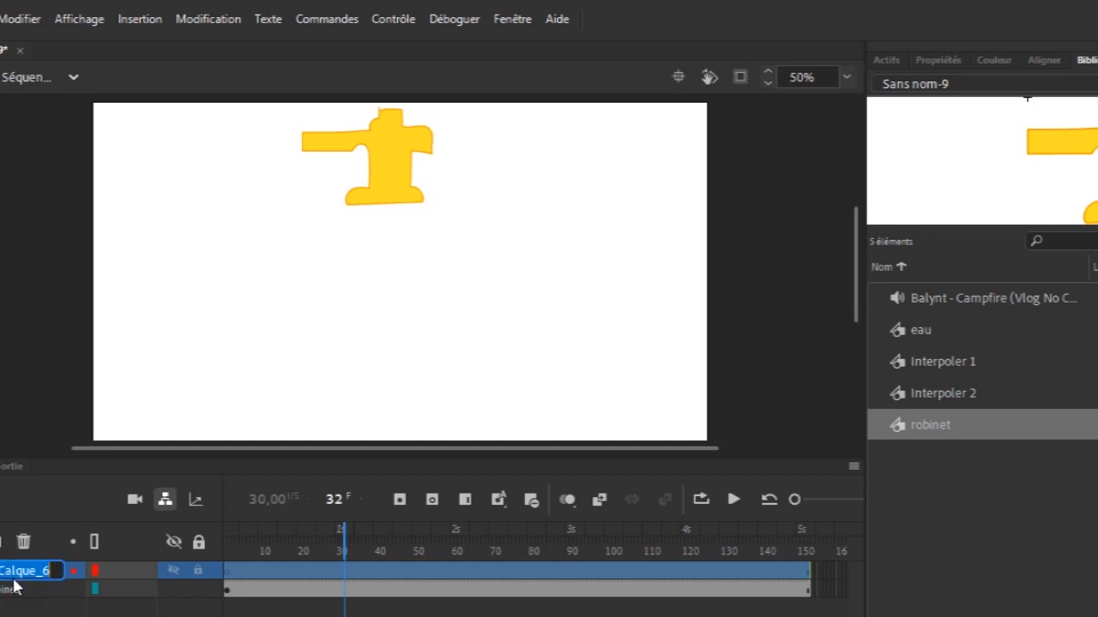
{"action": "type", "text": "eau"}
{"action": "key", "text": "Return"}
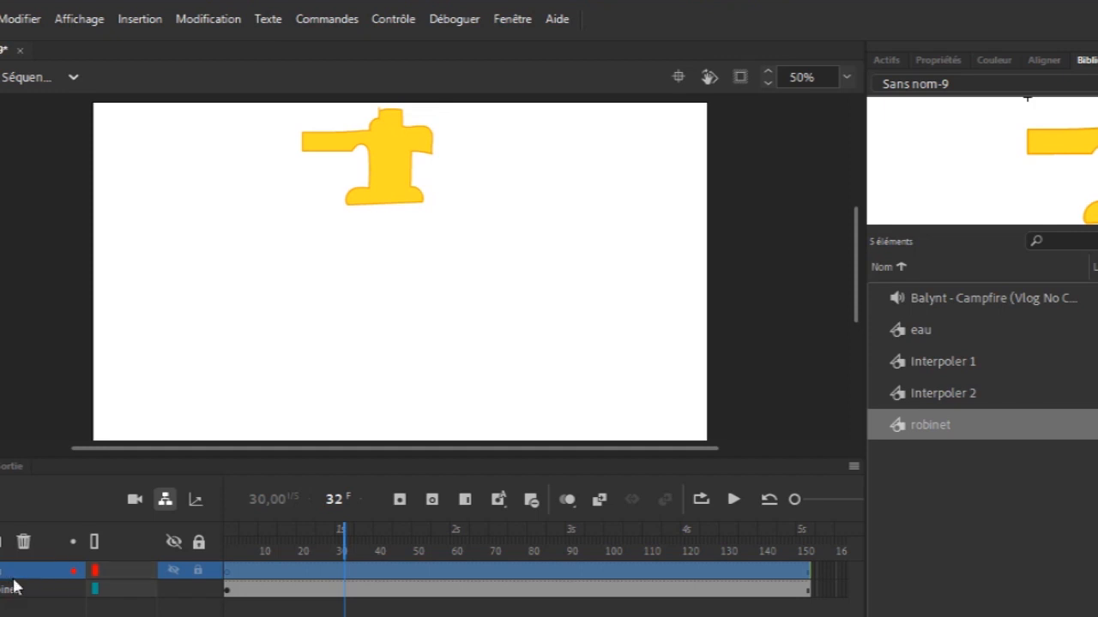
Place the "eau" symbol over the tap on the eau layer and move the robinet layer above it
{"action": "left_click_drag", "start_coordinate": [925, 334], "coordinate": [394, 233]}
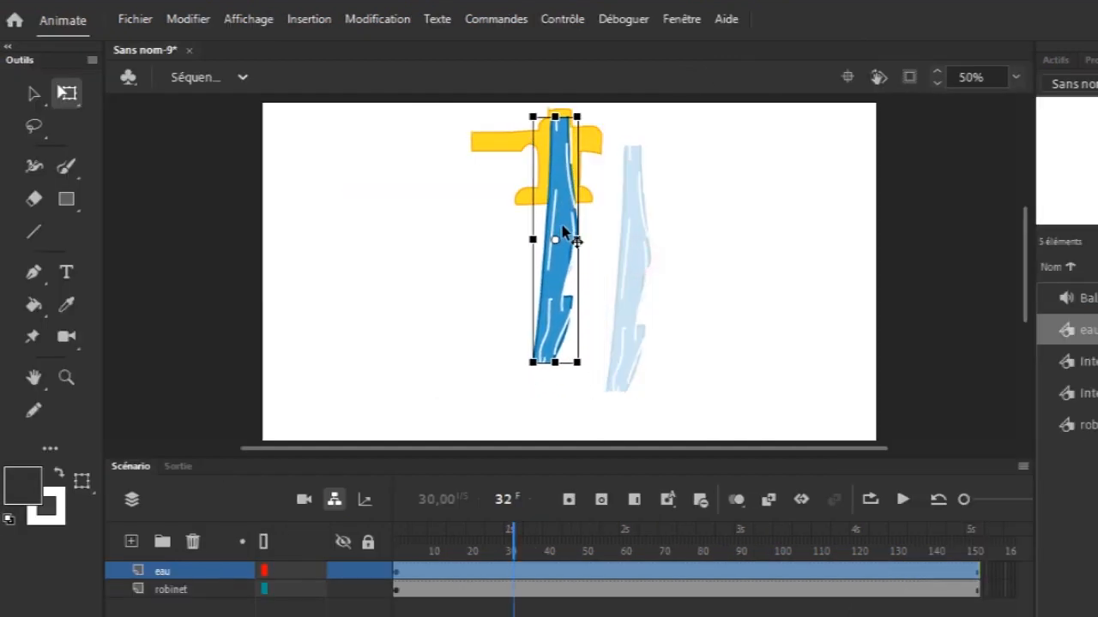
{"action": "left_click_drag", "start_coordinate": [564, 232], "coordinate": [564, 228]}
{"action": "left_click_drag", "start_coordinate": [196, 594], "coordinate": [204, 571]}
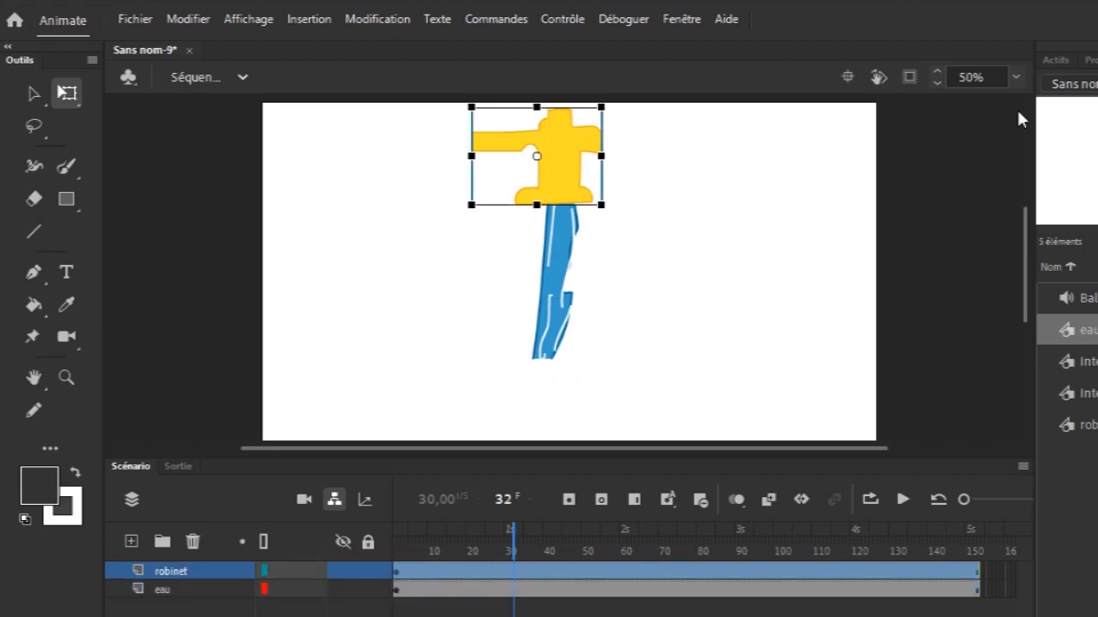
Duplicate the water stream upward beyond the stage's upper edge and move the original down so the two pieces form a chain
{"action": "left_click", "coordinate": [1015, 81]}
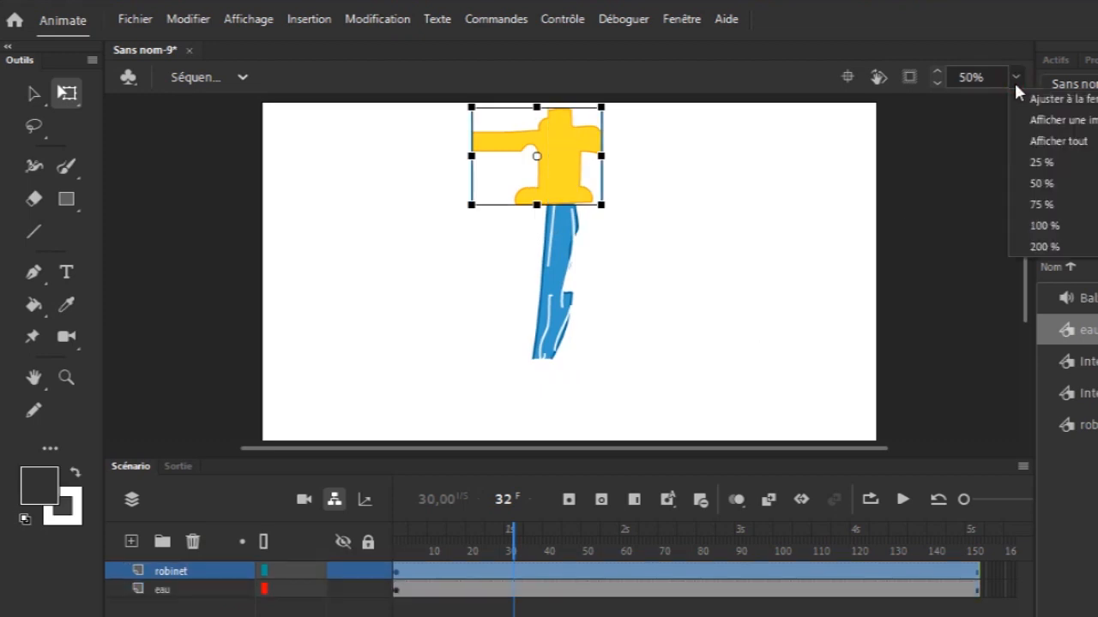
{"action": "left_click", "coordinate": [1042, 164]}
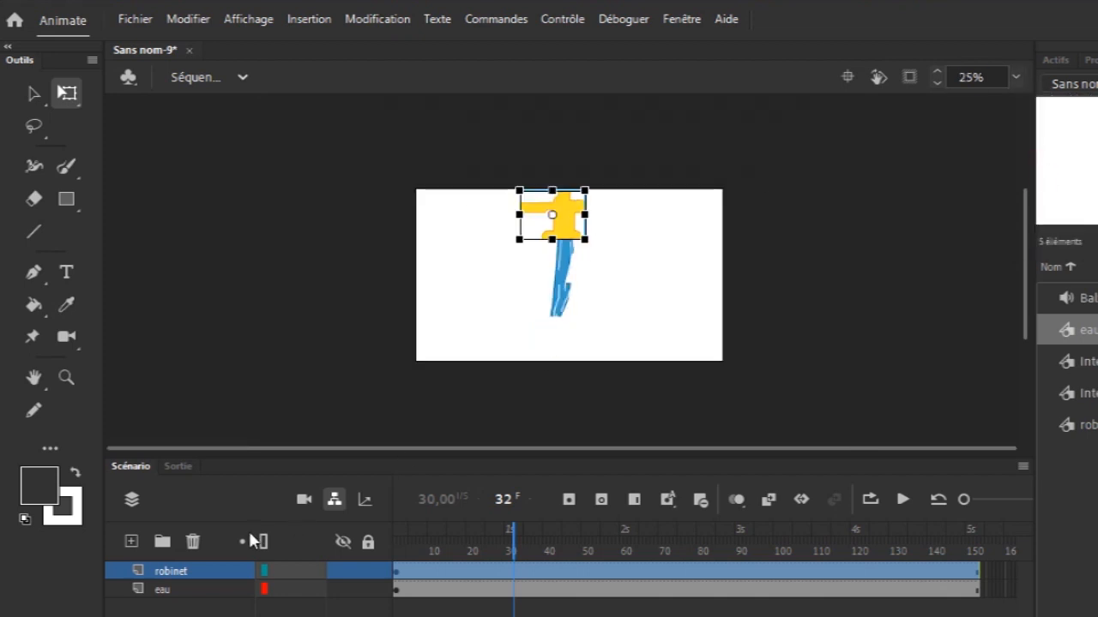
{"action": "left_click", "coordinate": [223, 593]}
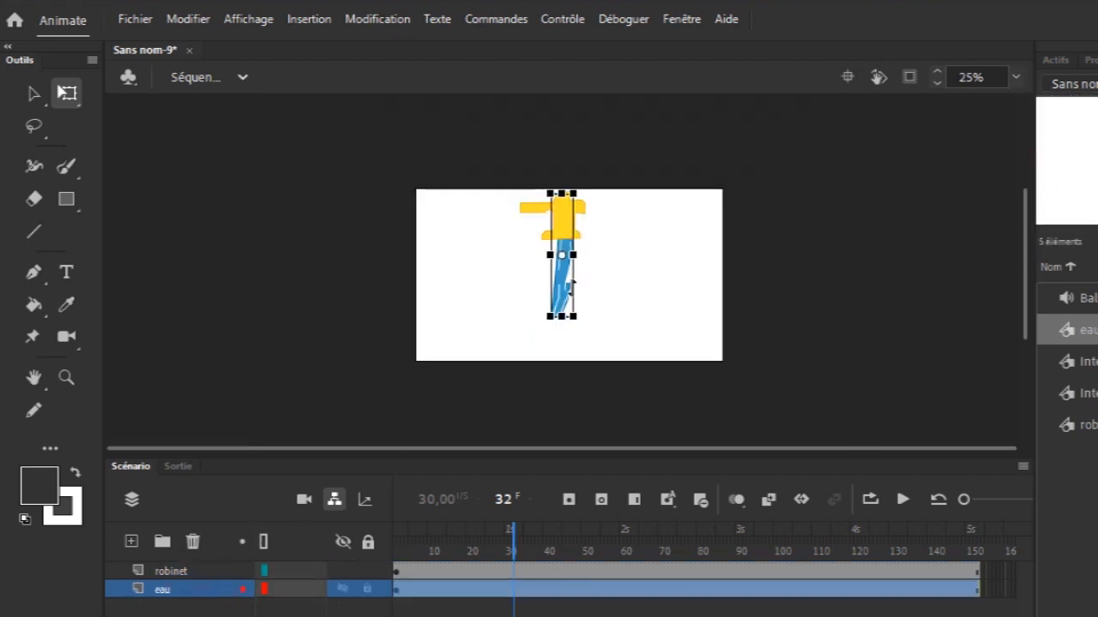
{"action": "left_click_drag", "start_coordinate": [564, 294], "coordinate": [573, 210]}
{"action": "left_click_drag", "start_coordinate": [574, 212], "coordinate": [571, 203]}
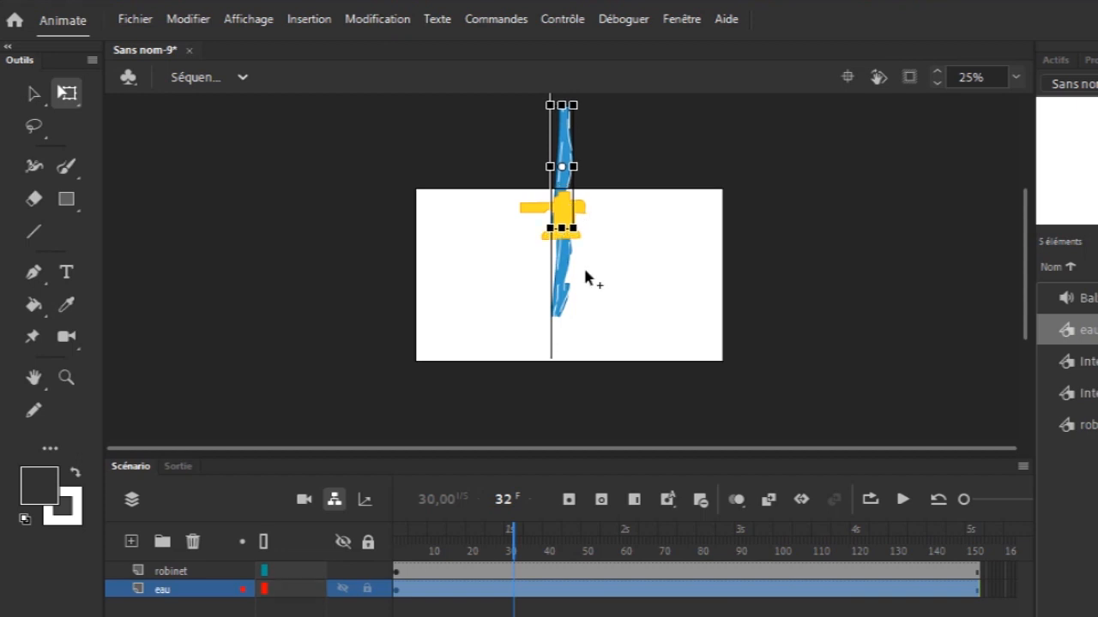
{"action": "left_click_drag", "start_coordinate": [566, 267], "coordinate": [558, 298]}
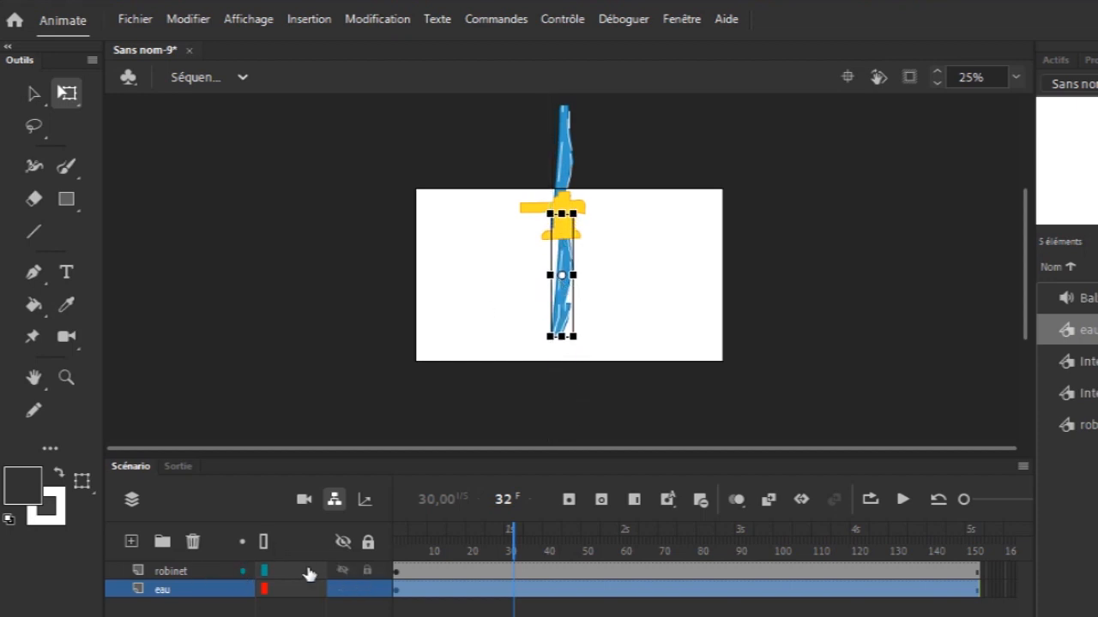
Hide the robinet layer and shift the upper stream piece slightly right so it joins the lower one
{"action": "left_click", "coordinate": [342, 570]}
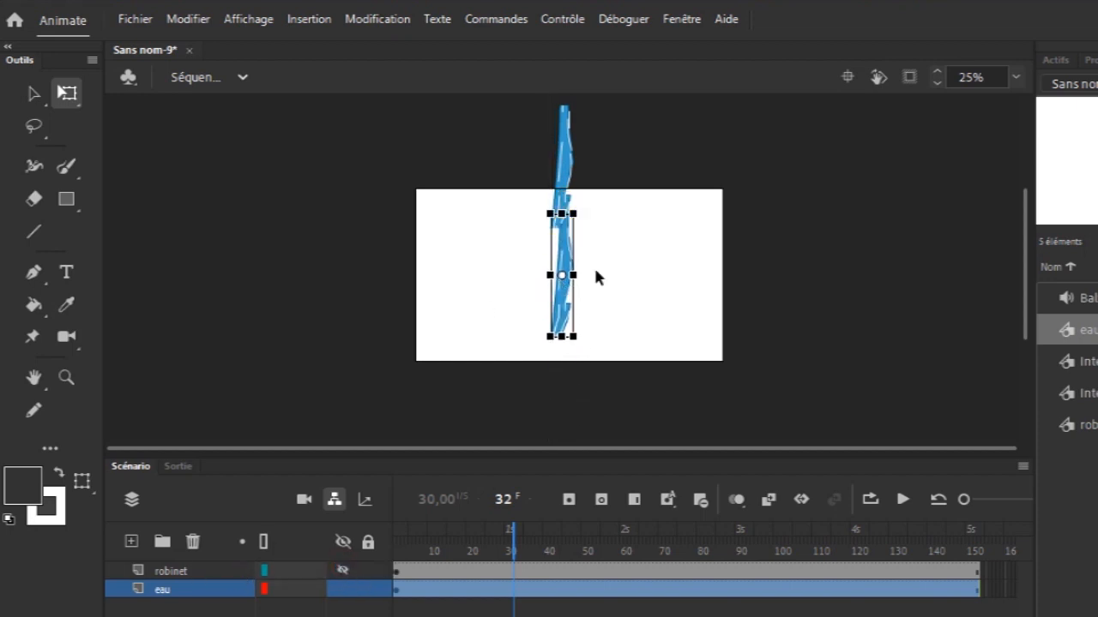
{"action": "left_click", "coordinate": [566, 184]}
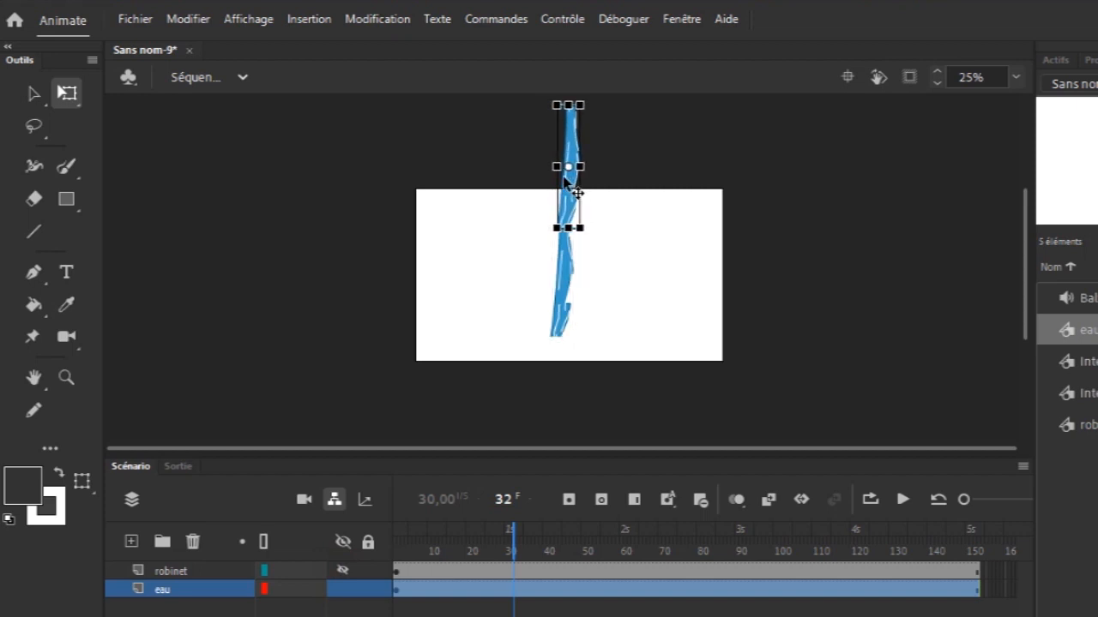
{"action": "left_click", "coordinate": [565, 305]}
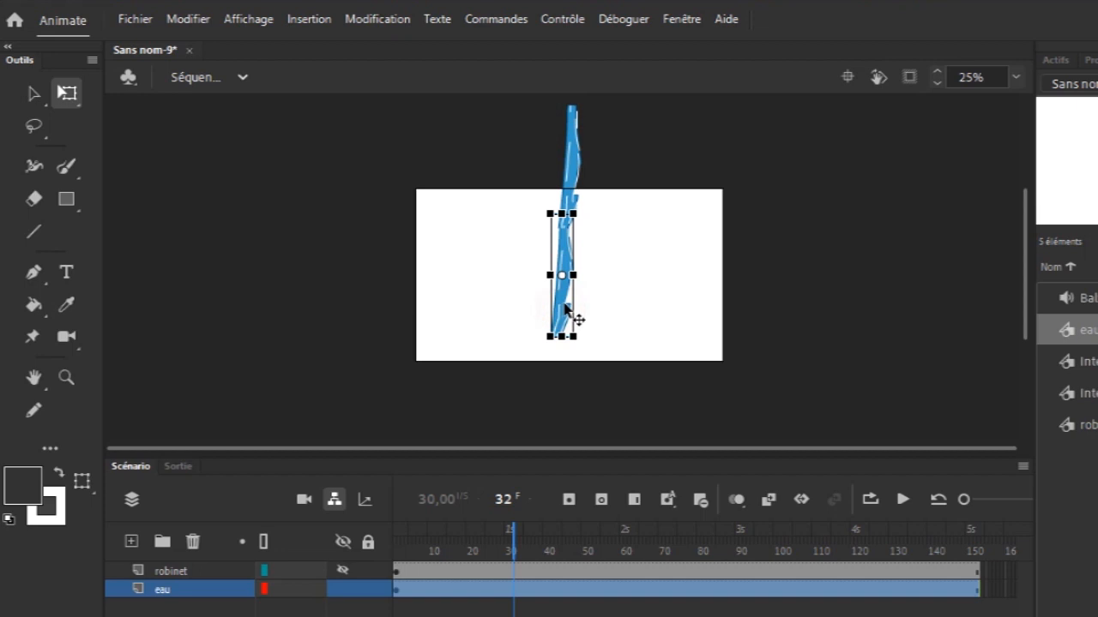
Duplicate the lower stream piece downward past the stage's lower edge and nudge the copy until it joins the chain
{"action": "left_click_drag", "start_coordinate": [566, 307], "coordinate": [560, 421]}
{"action": "key", "text": "Left"}
{"action": "key", "text": "Left"}
{"action": "key", "text": "Left"}
{"action": "key", "text": "Left"}
{"action": "key", "text": "Left"}
{"action": "key", "text": "Left"}
{"action": "key", "text": "Up"}
{"action": "key", "text": "Up"}
{"action": "key", "text": "Up"}
{"action": "key", "text": "Up"}
{"action": "key", "text": "Up"}
{"action": "key", "text": "Up"}
{"action": "key", "text": "Up"}
{"action": "key", "text": "Up"}
{"action": "key", "text": "Up"}
{"action": "key", "text": "Up"}
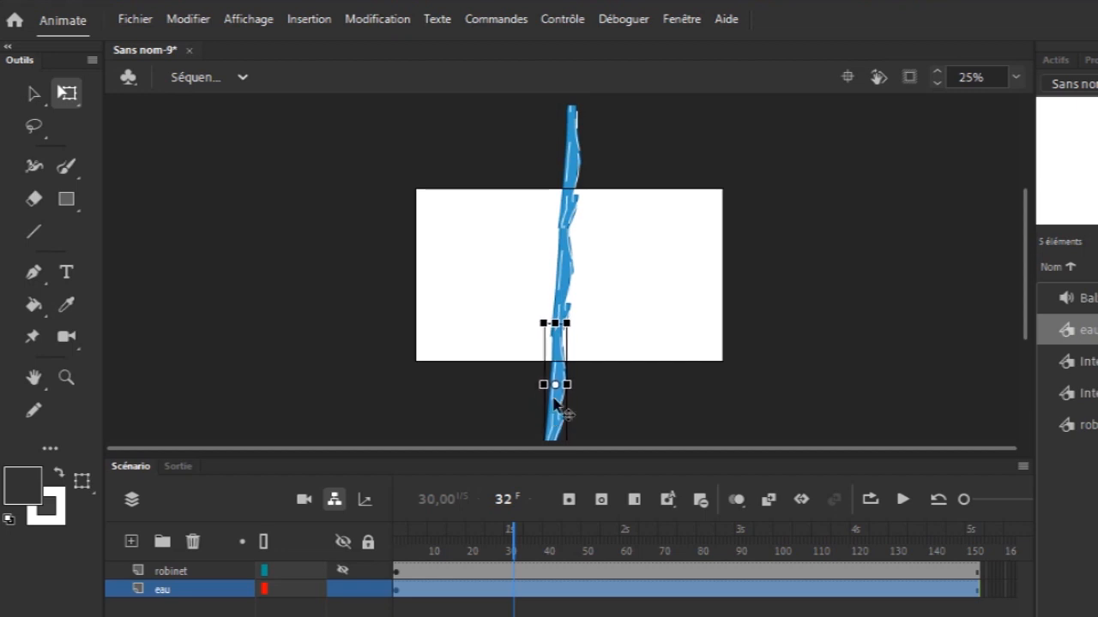
Select all three stream pieces, show the robinet layer again and raise the stream towards the tap
{"action": "left_click_drag", "start_coordinate": [517, 107], "coordinate": [602, 454]}
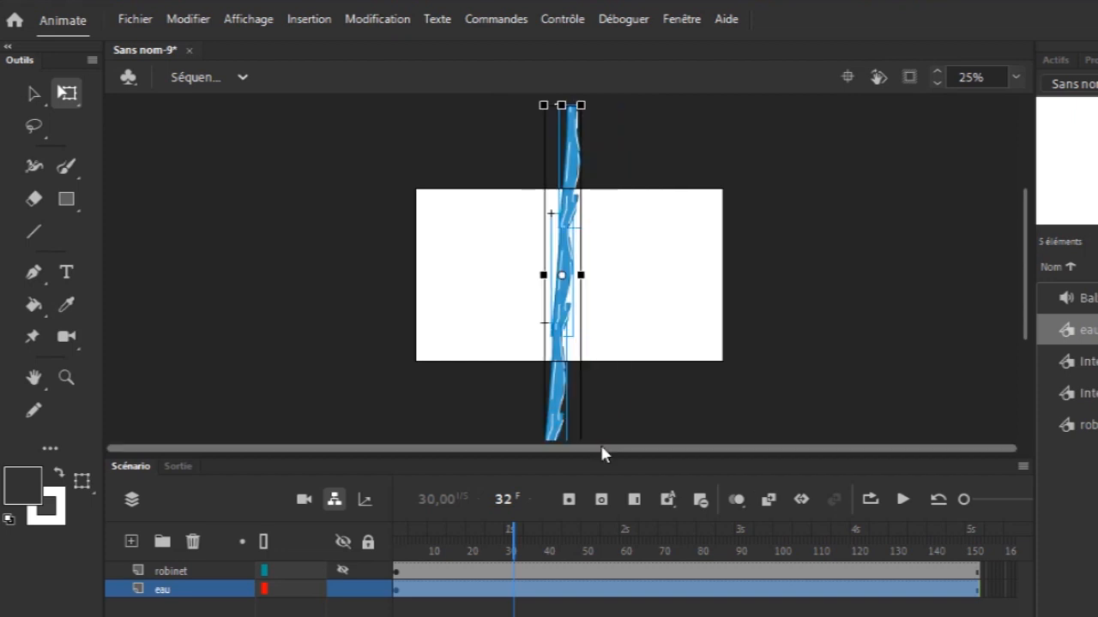
{"action": "left_click", "coordinate": [343, 570]}
{"action": "key", "text": "Up"}
{"action": "key", "text": "Up"}
{"action": "key", "text": "Up"}
{"action": "key", "text": "Up"}
{"action": "key", "text": "Up"}
{"action": "key", "text": "Up"}
{"action": "key", "text": "Up"}
{"action": "key", "text": "Up"}
{"action": "key", "text": "Up"}
{"action": "key", "text": "Up"}
{"action": "key", "text": "Up"}
{"action": "key", "text": "Up"}
{"action": "key", "text": "Up"}
{"action": "key", "text": "Up"}
{"action": "key", "text": "Up"}
{"action": "key", "text": "Up"}
{"action": "key", "text": "Up"}
{"action": "key", "text": "Up"}
{"action": "key", "text": "Up"}
{"action": "key", "text": "Up"}
{"action": "key", "text": "Up"}
{"action": "key", "text": "Up"}
{"action": "key", "text": "Up"}
{"action": "key", "text": "Up"}
{"action": "key", "text": "Up"}
{"action": "key", "text": "Up"}
{"action": "key", "text": "Up"}
{"action": "key", "text": "Up"}
{"action": "key", "text": "Up"}
{"action": "key", "text": "Up"}
{"action": "key", "text": "Up"}
{"action": "key", "text": "Up"}
{"action": "key", "text": "Up"}
{"action": "key", "text": "Up"}
{"action": "key", "text": "Up"}
{"action": "key", "text": "Up"}
{"action": "key", "text": "Up"}
{"action": "key", "text": "Up"}
{"action": "key", "text": "Up"}
{"action": "key", "text": "Up"}
{"action": "key", "text": "Up"}
{"action": "key", "text": "Up"}
{"action": "key", "text": "Up"}
{"action": "key", "text": "Up"}
{"action": "key", "text": "Up"}
{"action": "key", "text": "Up"}
{"action": "key", "text": "Up"}
{"action": "key", "text": "Up"}
{"action": "key", "text": "Up"}
{"action": "key", "text": "Up"}
{"action": "key", "text": "Up"}
{"action": "key", "text": "Up"}
{"action": "key", "text": "Up"}
{"action": "key", "text": "Up"}
{"action": "key", "text": "Up"}
{"action": "key", "text": "Up"}
{"action": "key", "text": "Up"}
{"action": "key", "text": "Up"}
{"action": "key", "text": "Up"}
{"action": "key", "text": "Up"}
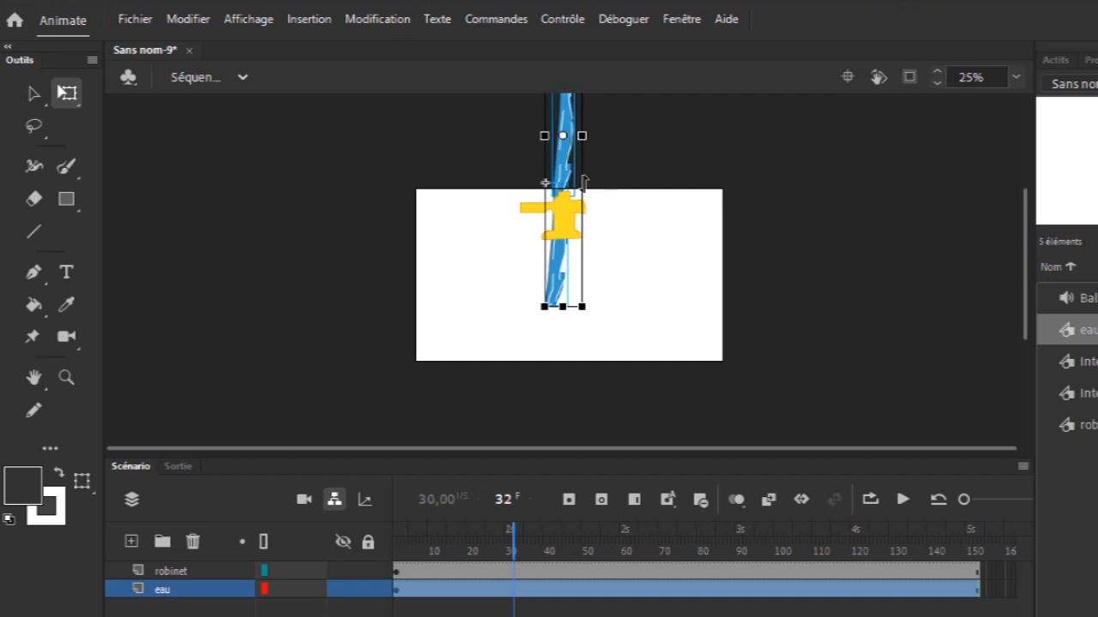
Shift the selected stream slightly right and raise it until its lower end is hidden behind the tap's base
{"action": "key", "text": "Right"}
{"action": "key", "text": "Right"}
{"action": "key", "text": "Right"}
{"action": "key", "text": "Right"}
{"action": "key", "text": "Right"}
{"action": "key", "text": "Right"}
{"action": "key", "text": "Right"}
{"action": "key", "text": "Up"}
{"action": "key", "text": "Up"}
{"action": "key", "text": "Up"}
{"action": "key", "text": "Up"}
{"action": "key", "text": "Up"}
{"action": "key", "text": "Up"}
{"action": "key", "text": "Up"}
{"action": "key", "text": "Up"}
{"action": "key", "text": "Up"}
{"action": "key", "text": "Up"}
{"action": "key", "text": "Up"}
{"action": "key", "text": "Up"}
{"action": "key", "text": "Up"}
{"action": "key", "text": "Up"}
{"action": "key", "text": "Up"}
{"action": "key", "text": "Up"}
{"action": "key", "text": "Up"}
{"action": "key", "text": "Up"}
{"action": "key", "text": "Up"}
{"action": "key", "text": "Up"}
{"action": "key", "text": "Up"}
{"action": "key", "text": "Up"}
{"action": "key", "text": "Up"}
{"action": "key", "text": "Up"}
{"action": "key", "text": "Up"}
{"action": "key", "text": "Up"}
{"action": "key", "text": "Up"}
{"action": "key", "text": "Up"}
{"action": "key", "text": "Up"}
{"action": "key", "text": "Up"}
{"action": "key", "text": "Up"}
{"action": "key", "text": "Up"}
{"action": "key", "text": "Up"}
{"action": "key", "text": "Up"}
{"action": "key", "text": "Up"}
{"action": "key", "text": "Up"}
{"action": "key", "text": "Up"}
{"action": "key", "text": "Up"}
{"action": "key", "text": "Up"}
{"action": "key", "text": "Up"}
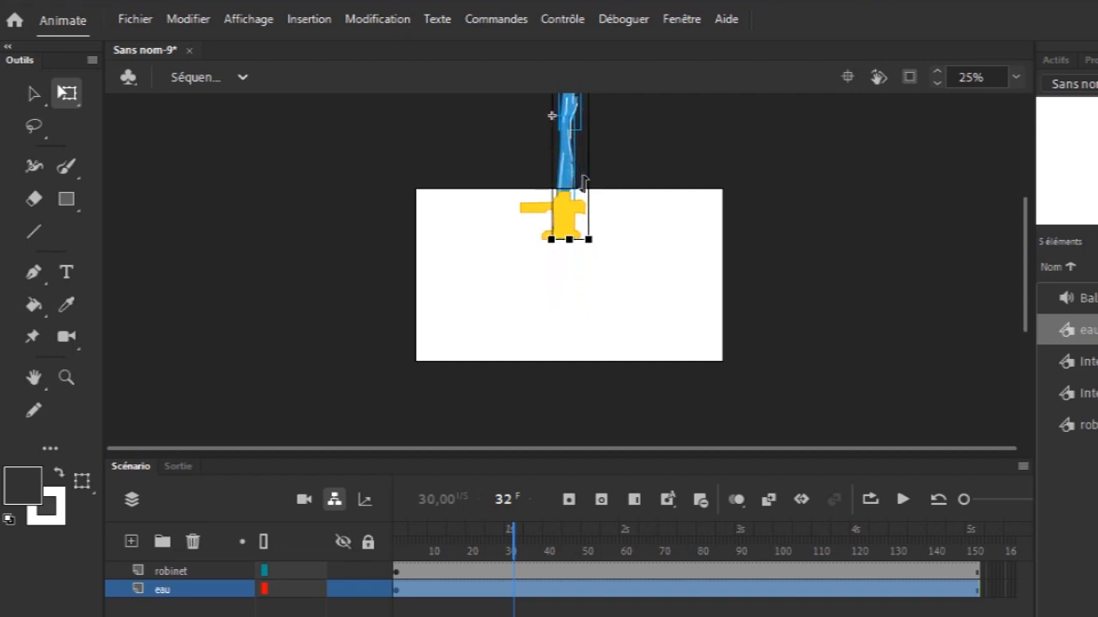
Nudge the selected stream slightly further up behind the tap and return to frame 1 of the eau layer
{"action": "key", "text": "Up"}
{"action": "key", "text": "Up"}
{"action": "key", "text": "Up"}
{"action": "key", "text": "Up"}
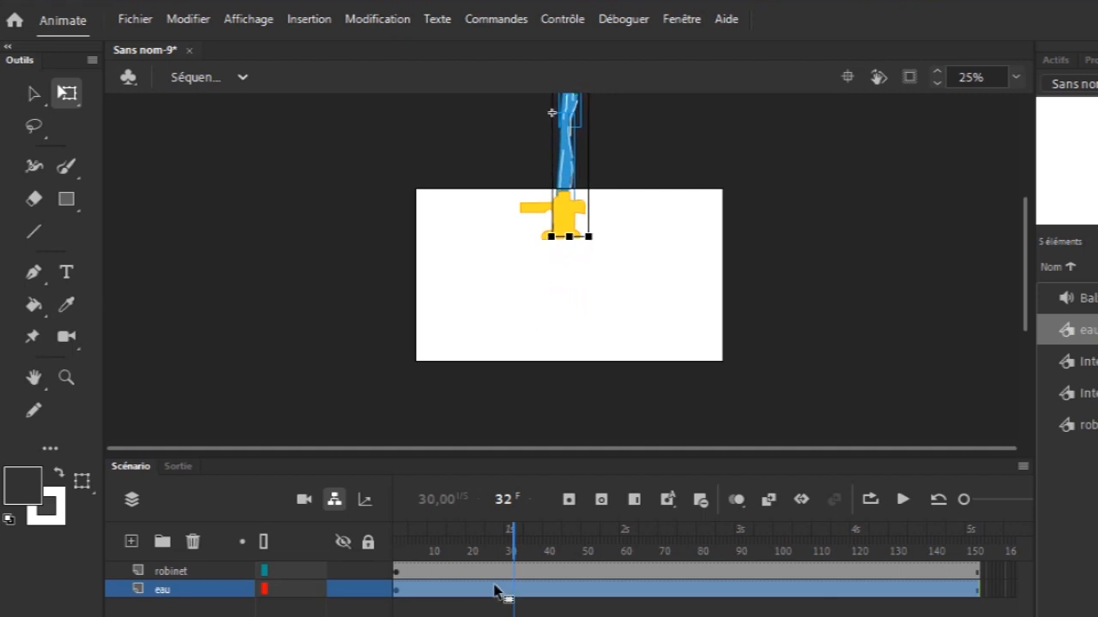
{"action": "left_click", "coordinate": [398, 590]}
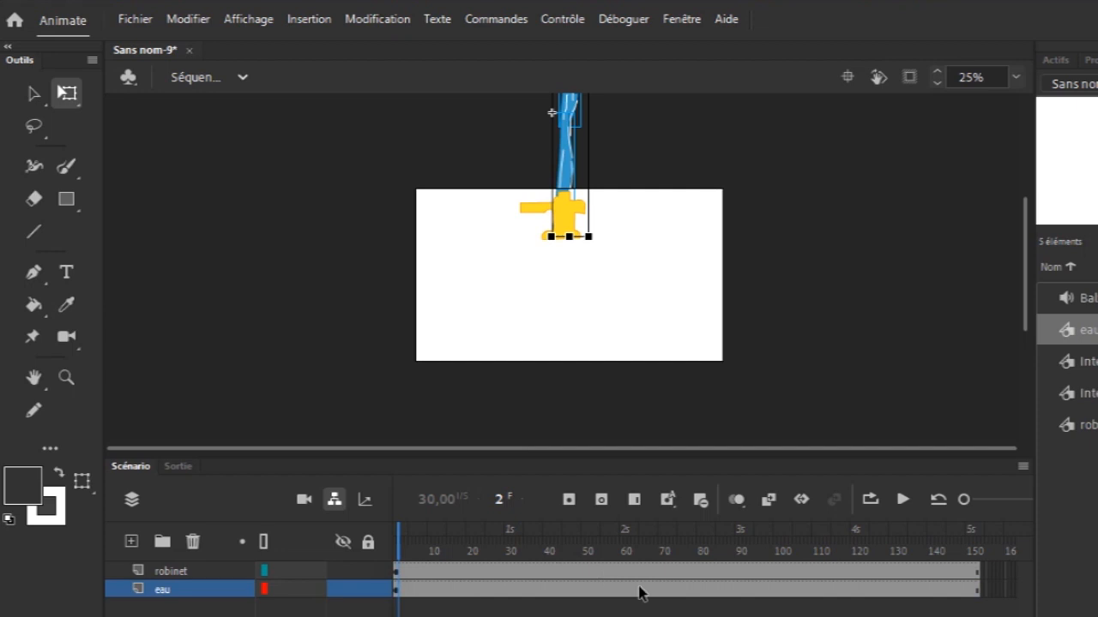
{"action": "left_click", "coordinate": [395, 591]}
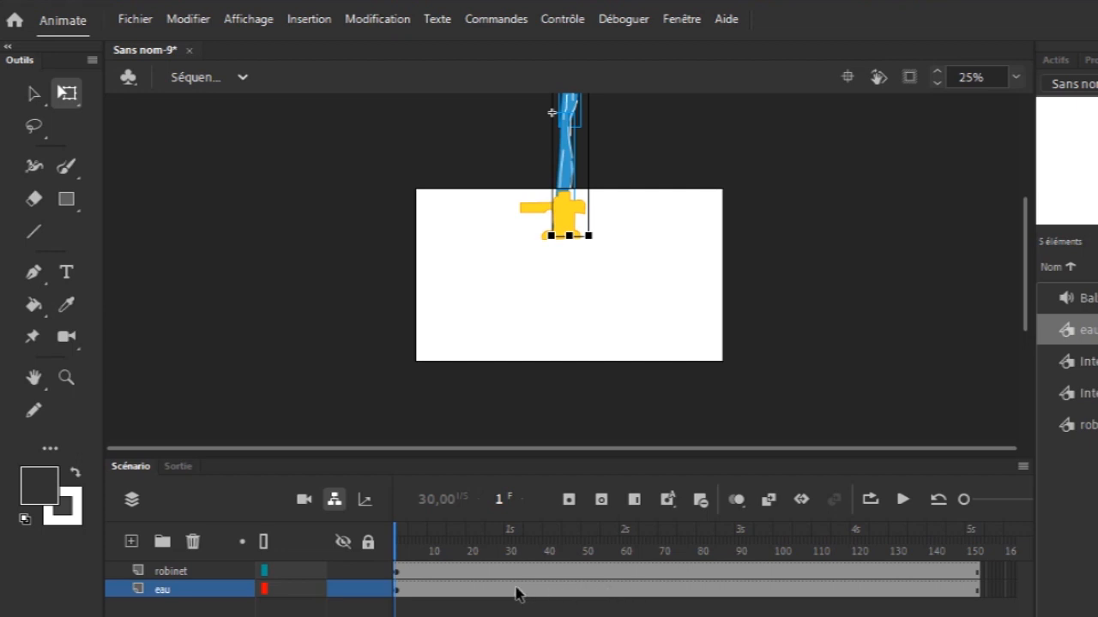
Insert a keyframe at frame 52 of the eau layer and move the whole stream down so it falls from the tap past the stage's lower edge
{"action": "left_click", "coordinate": [590, 592]}
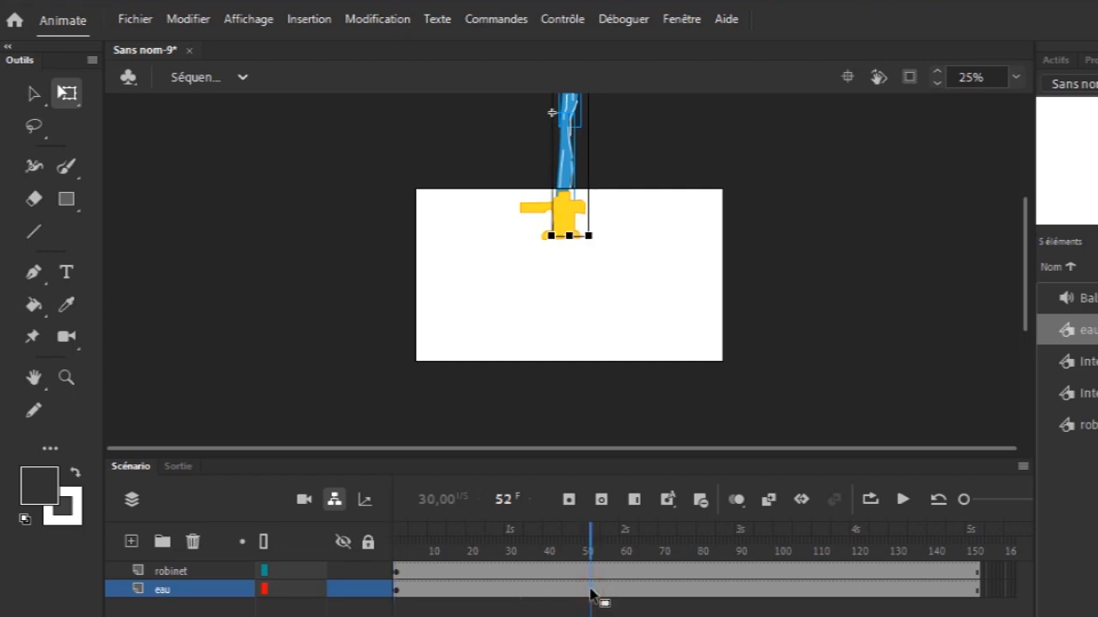
{"action": "left_click", "coordinate": [573, 504]}
{"action": "left_click_drag", "start_coordinate": [572, 234], "coordinate": [540, 449]}
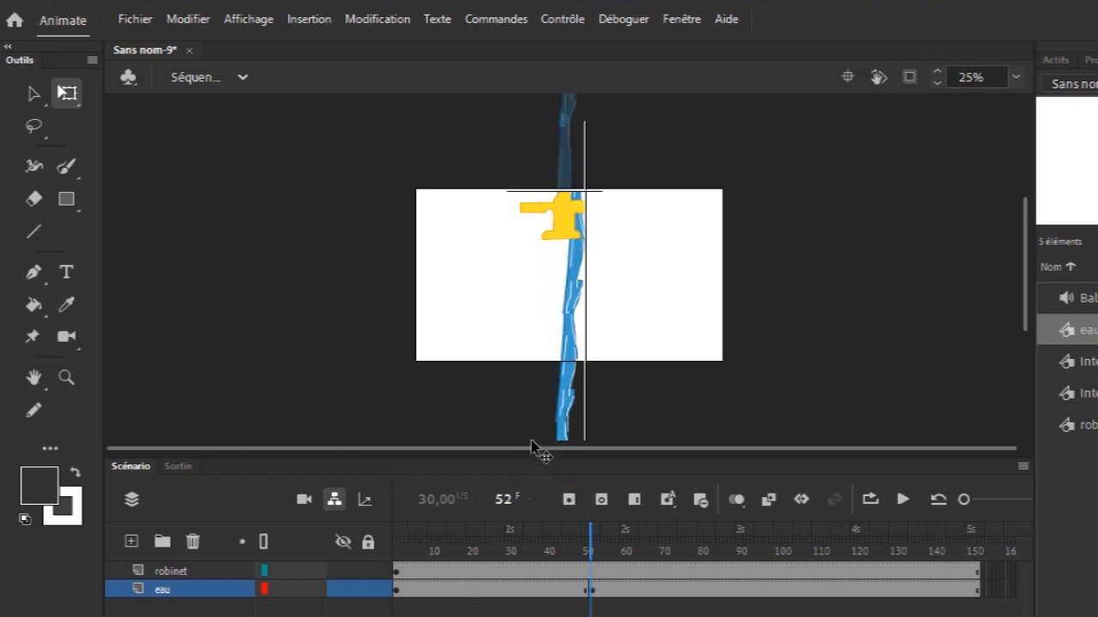
{"action": "left_click", "coordinate": [549, 429]}
{"action": "left_click_drag", "start_coordinate": [588, 274], "coordinate": [566, 281]}
Nudge the lowered stream to the right until its upper end sits centred behind the tap's base
{"action": "key", "text": "Right"}
{"action": "key", "text": "Right"}
{"action": "key", "text": "Right"}
{"action": "key", "text": "Right"}
{"action": "key", "text": "Right"}
{"action": "key", "text": "Right"}
{"action": "key", "text": "Right"}
{"action": "key", "text": "Right"}
{"action": "key", "text": "Right"}
{"action": "key", "text": "Right"}
{"action": "key", "text": "Right"}
{"action": "key", "text": "Right"}
{"action": "key", "text": "Right"}
{"action": "key", "text": "Right"}
{"action": "key", "text": "Right"}
{"action": "key", "text": "Right"}
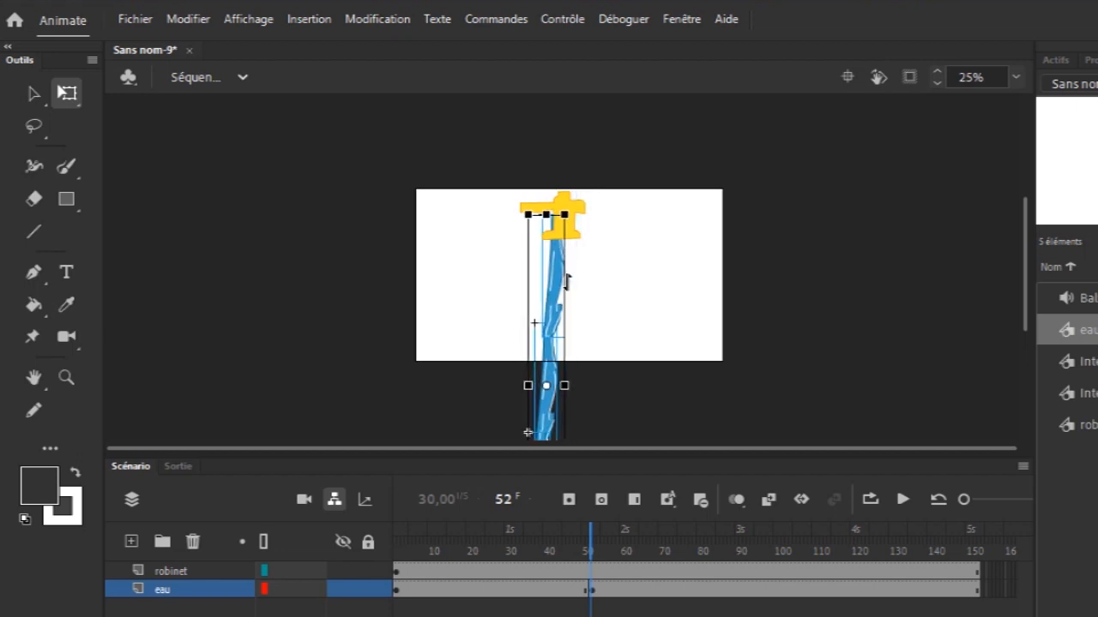
{"action": "key", "text": "Right"}
{"action": "key", "text": "Right"}
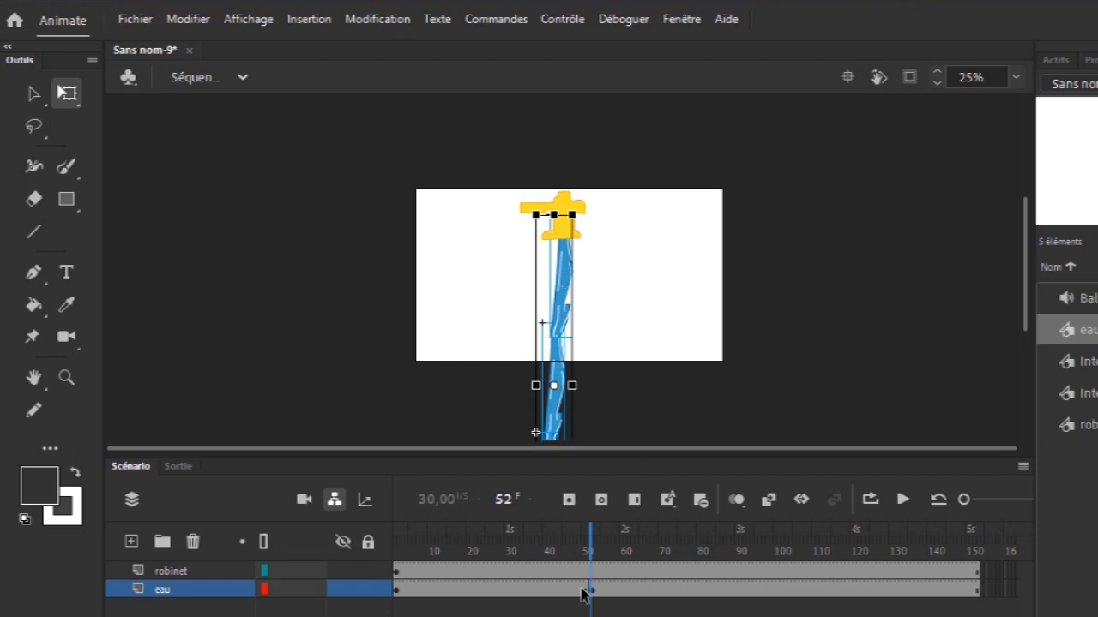
Create a classic tween on the eau layer between the keyframes at frames 1 and 52
{"action": "left_click_drag", "start_coordinate": [596, 598], "coordinate": [399, 598]}
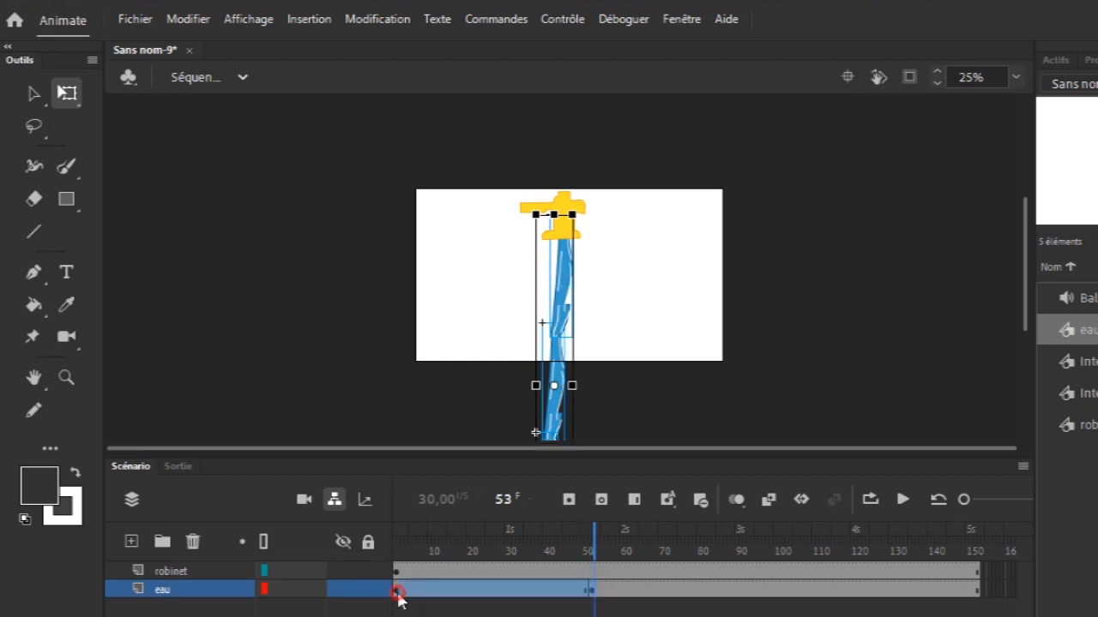
{"action": "right_click", "coordinate": [473, 596]}
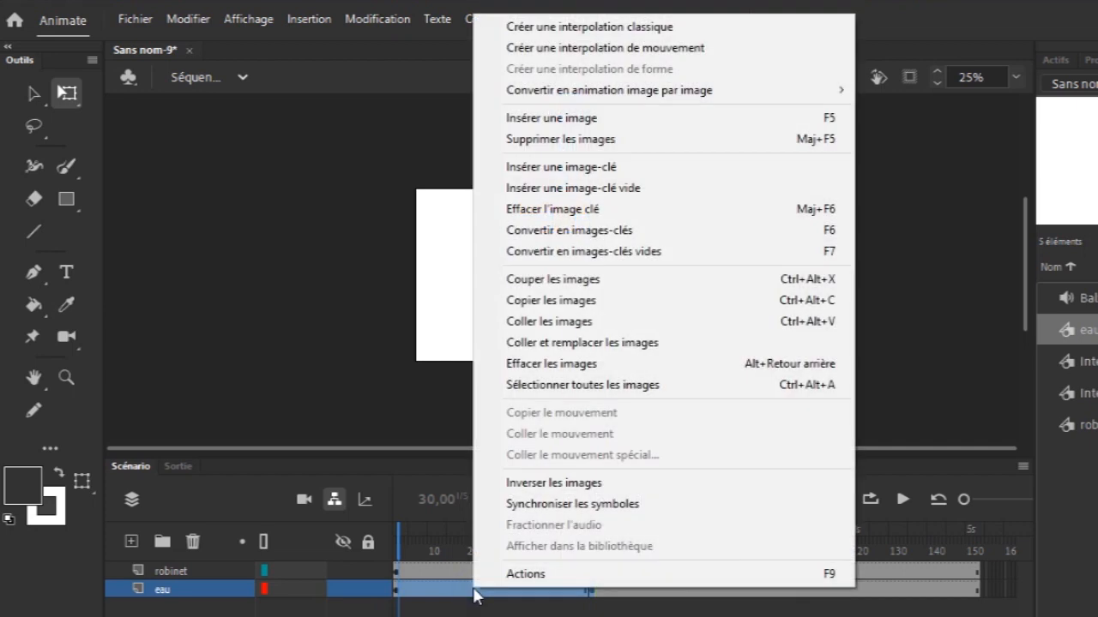
{"action": "left_click", "coordinate": [620, 26]}
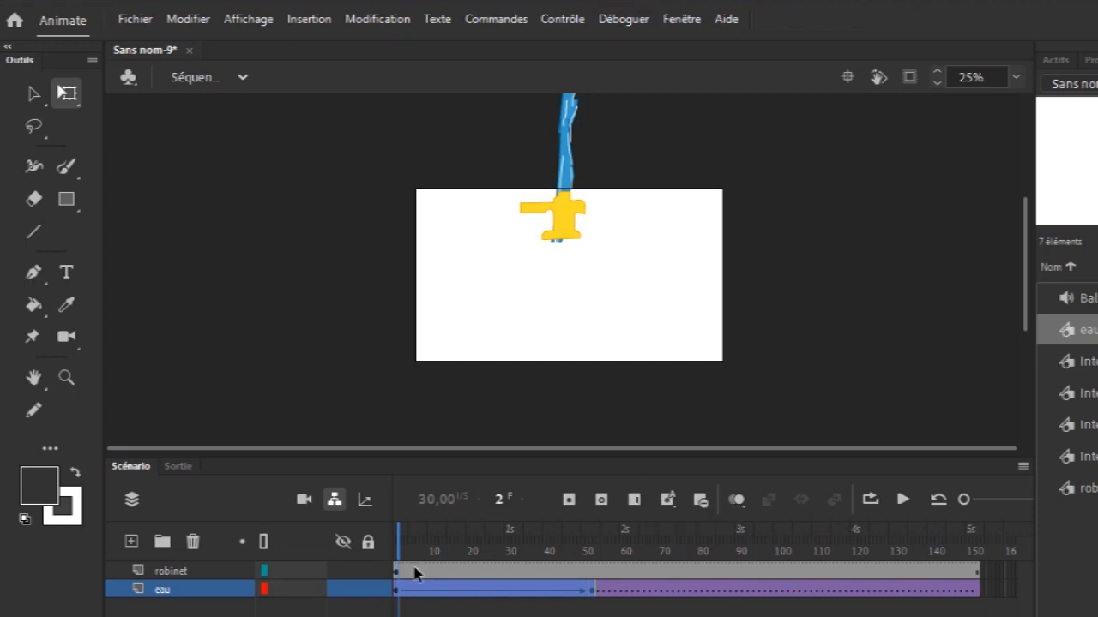
Widen the tap on the robinet layer on both sides and nudge it right so its base covers the stream's end
{"action": "left_click", "coordinate": [218, 573]}
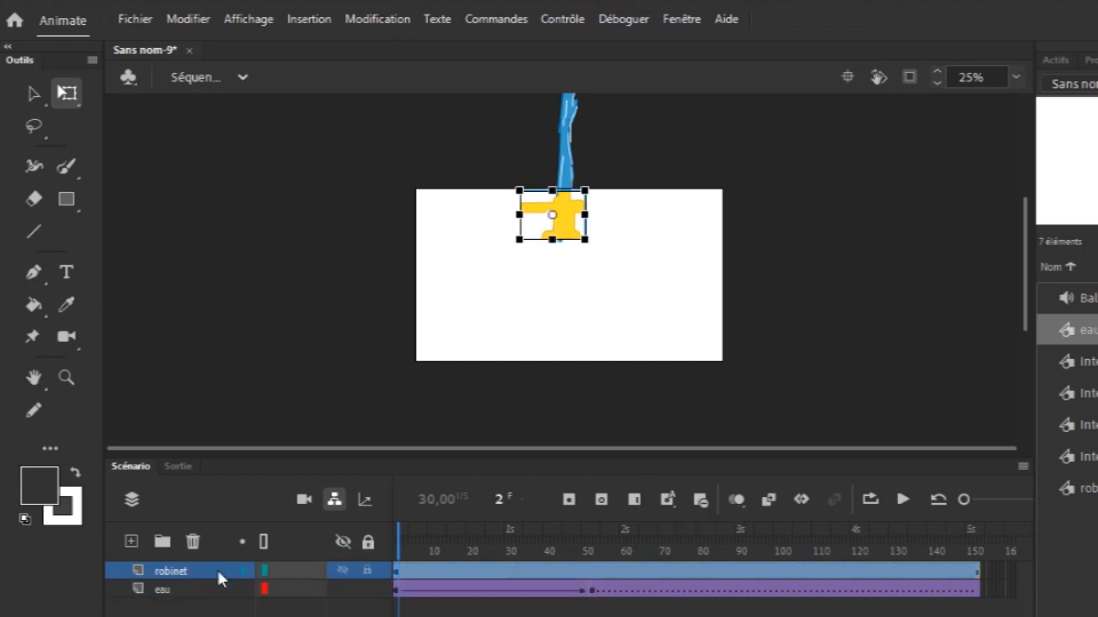
{"action": "left_click_drag", "start_coordinate": [519, 216], "coordinate": [510, 217]}
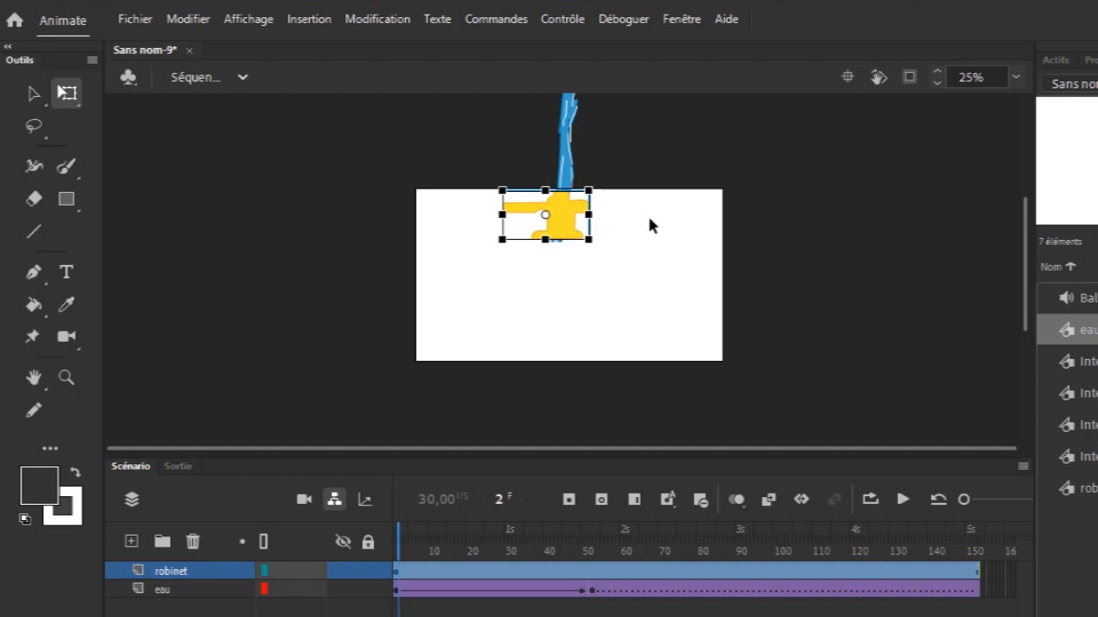
{"action": "left_click_drag", "start_coordinate": [590, 217], "coordinate": [595, 217]}
{"action": "left_click_drag", "start_coordinate": [499, 215], "coordinate": [502, 213]}
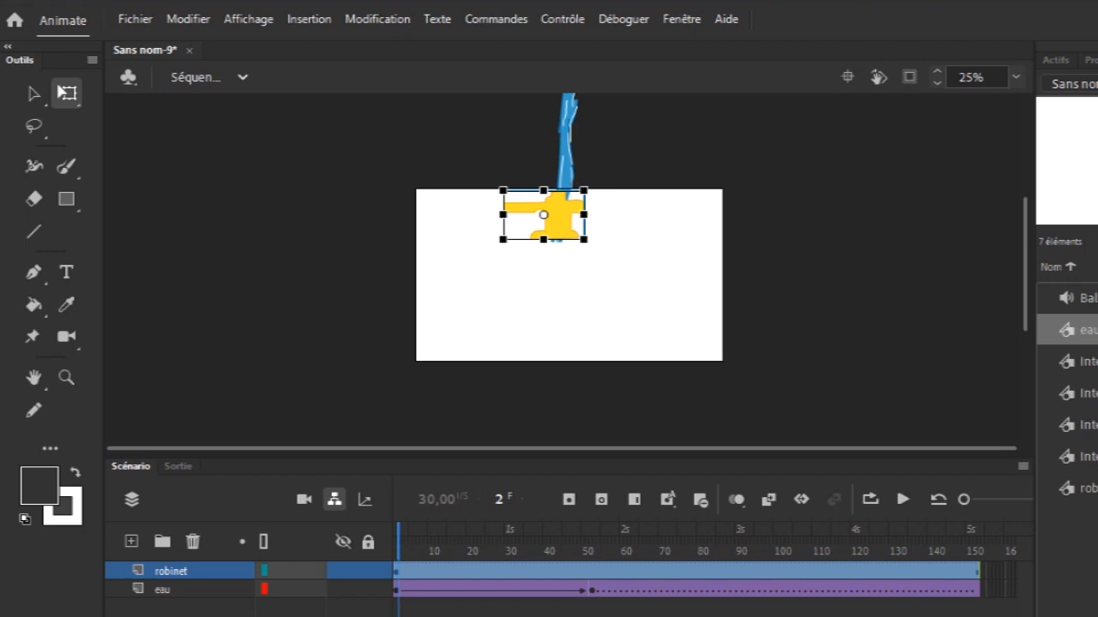
{"action": "key", "text": "Right"}
{"action": "key", "text": "Right"}
{"action": "key", "text": "Right"}
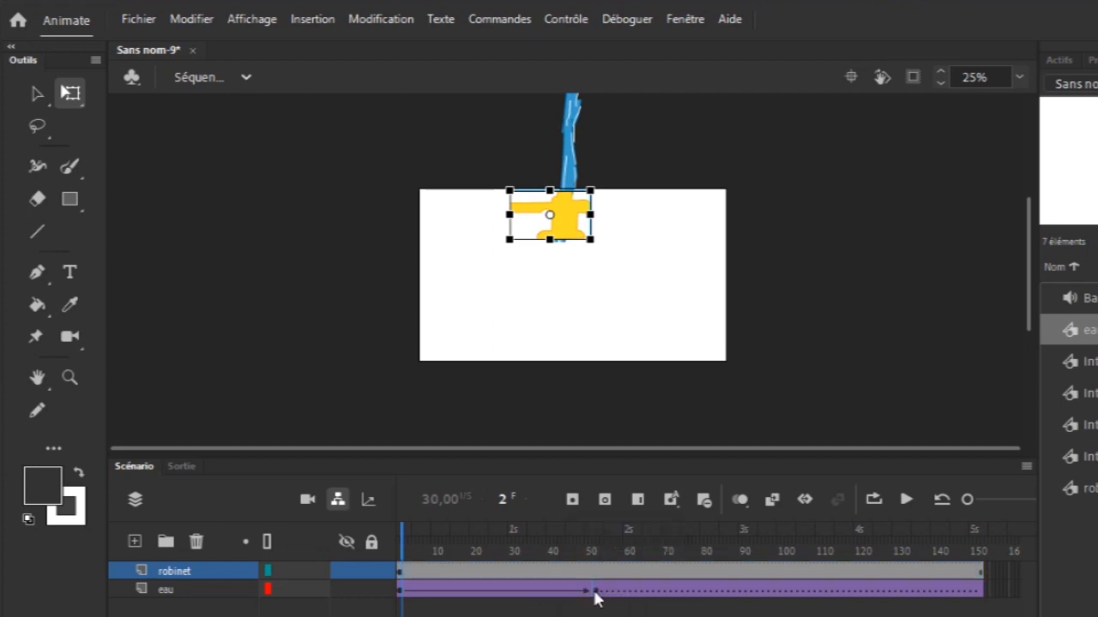
Add a new layer directly above the eau layer and select its first frame
{"action": "left_click", "coordinate": [596, 592]}
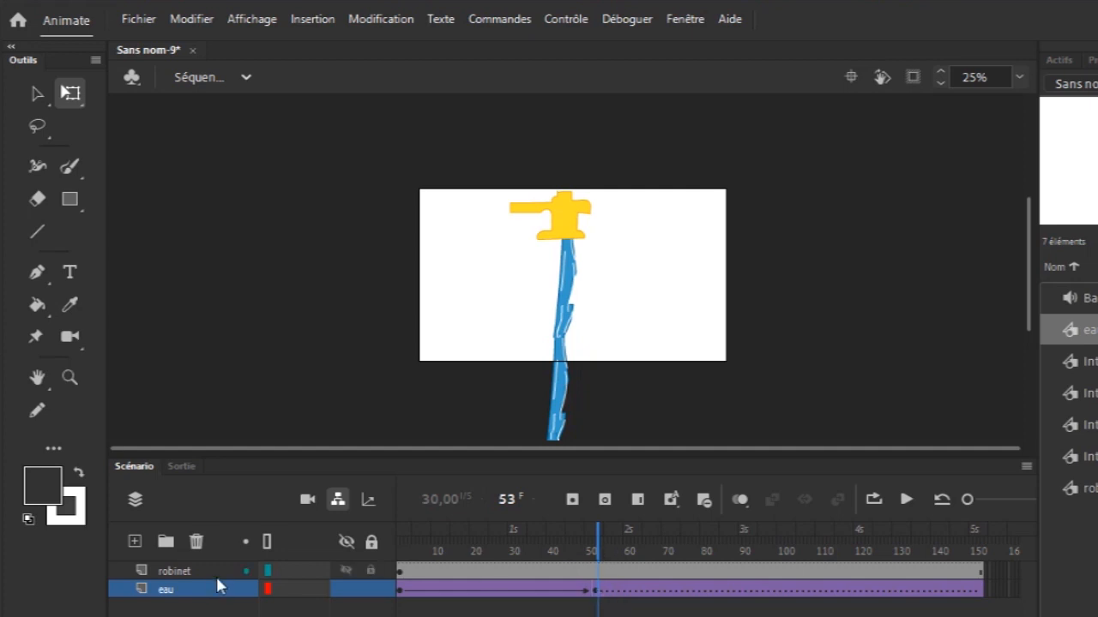
{"action": "left_click", "coordinate": [217, 579]}
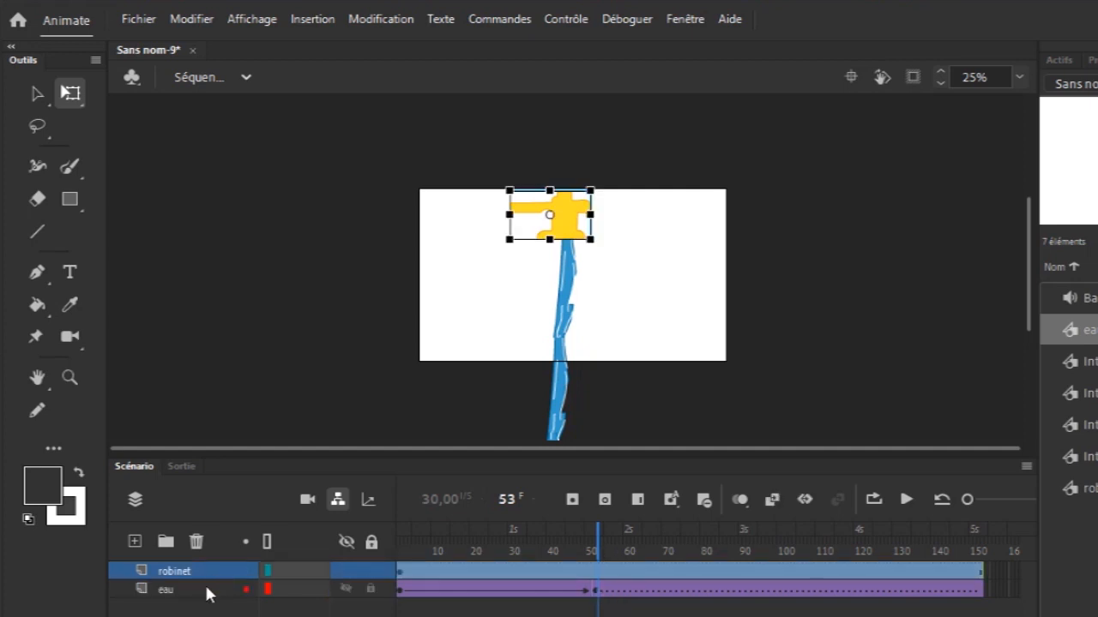
{"action": "left_click", "coordinate": [209, 590]}
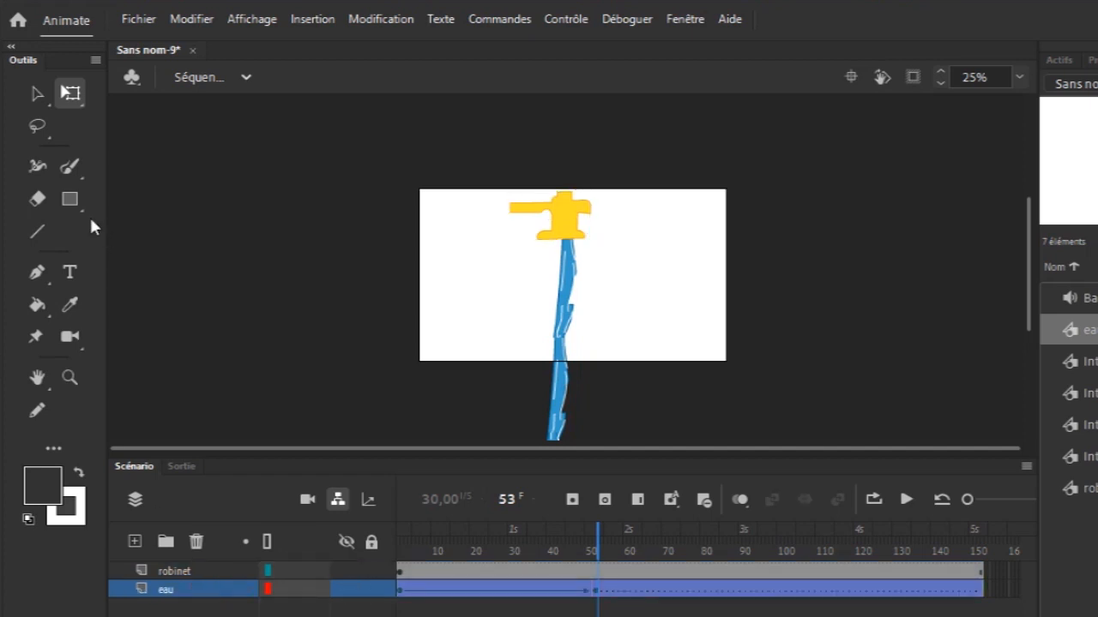
{"action": "left_click", "coordinate": [134, 543]}
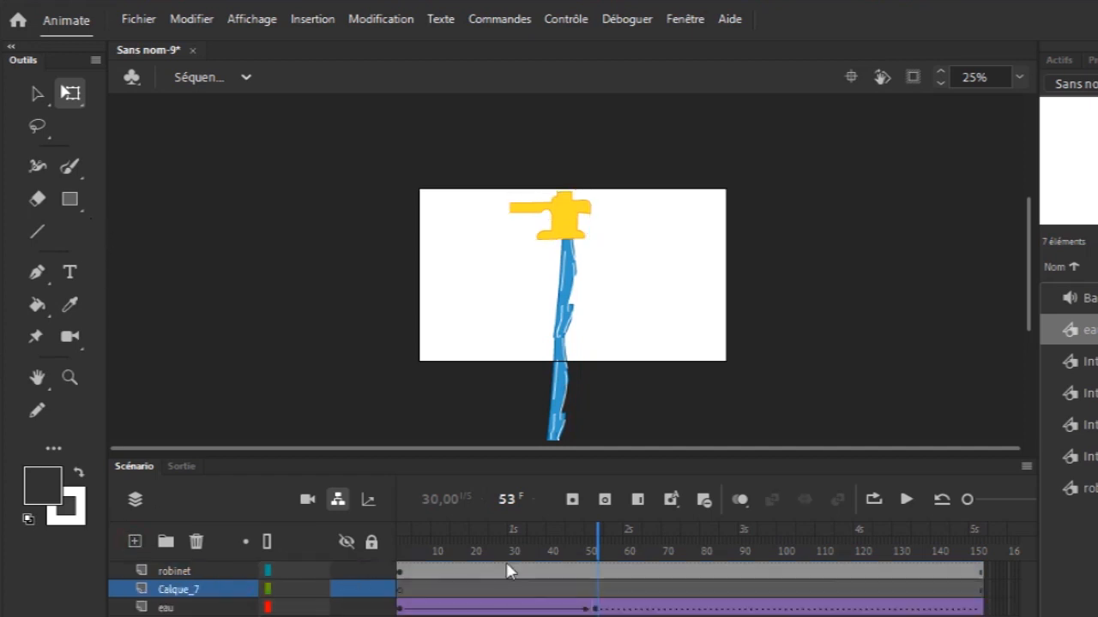
{"action": "left_click_drag", "start_coordinate": [598, 541], "coordinate": [323, 545]}
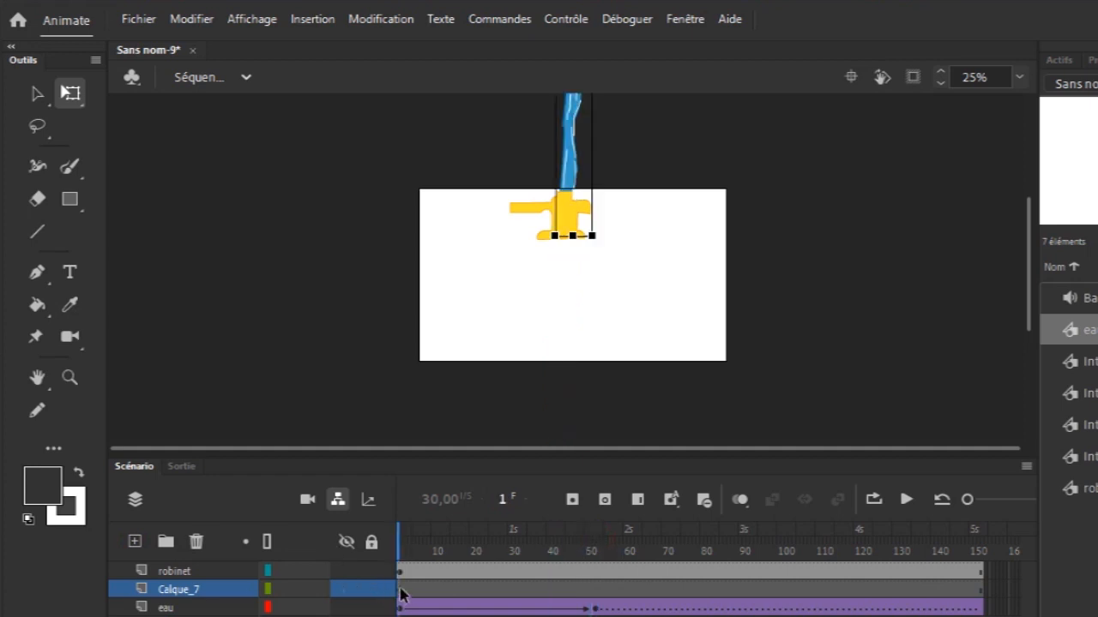
{"action": "left_click", "coordinate": [403, 592]}
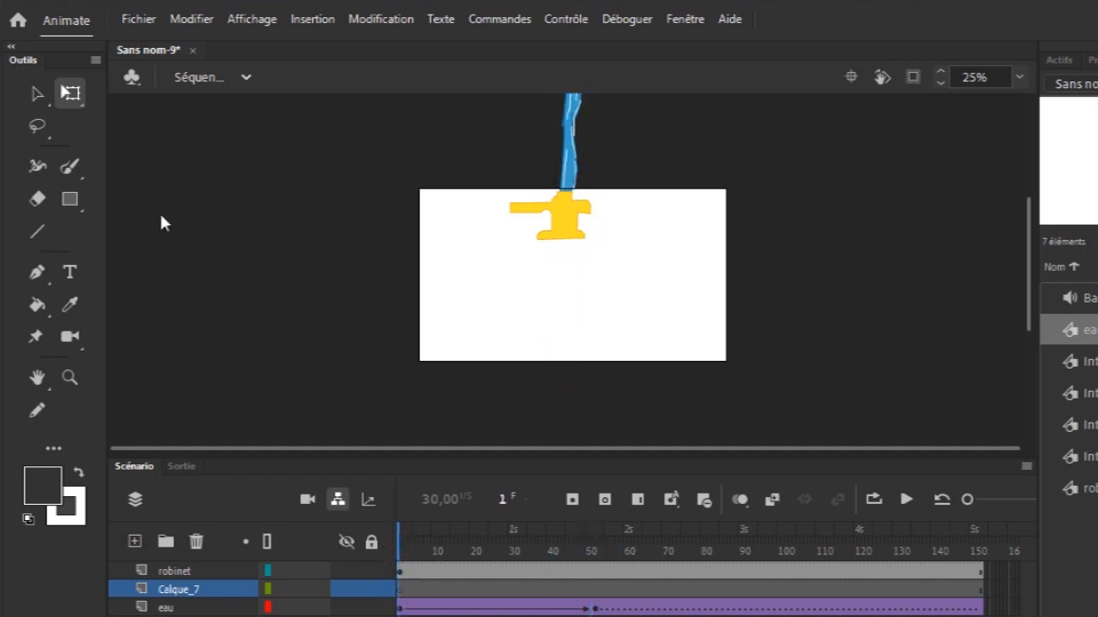
Brush a closed, slightly tapering outline from the tap's base almost to the stage's lower edge and fill it dark grey
{"action": "left_click", "coordinate": [68, 168]}
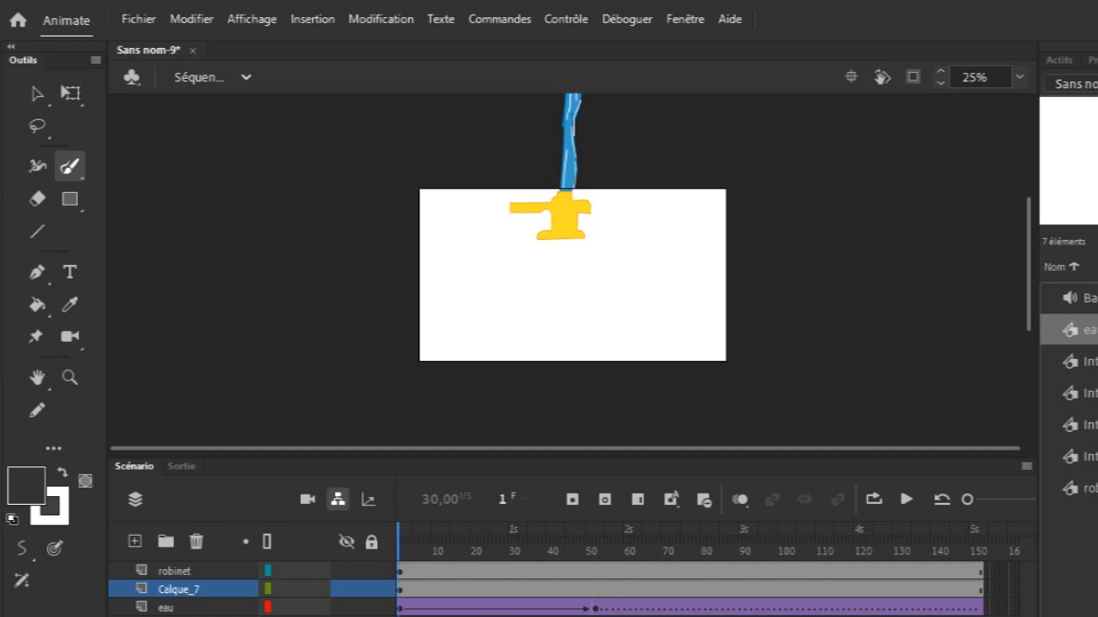
{"action": "left_click", "coordinate": [1092, 60]}
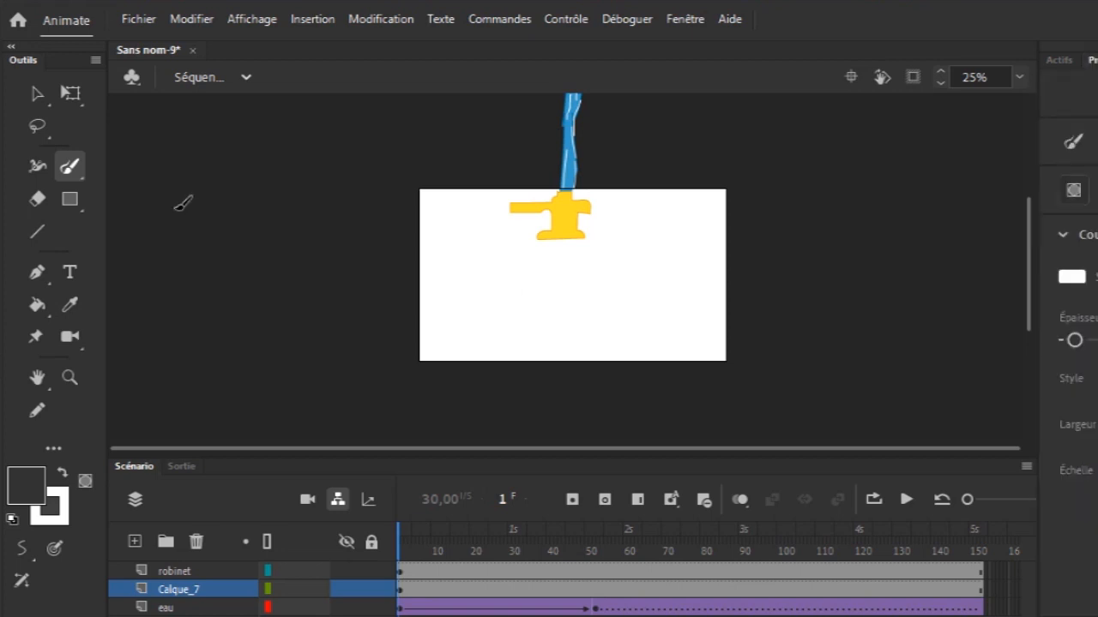
{"action": "left_click", "coordinate": [37, 304]}
{"action": "left_click", "coordinate": [568, 308]}
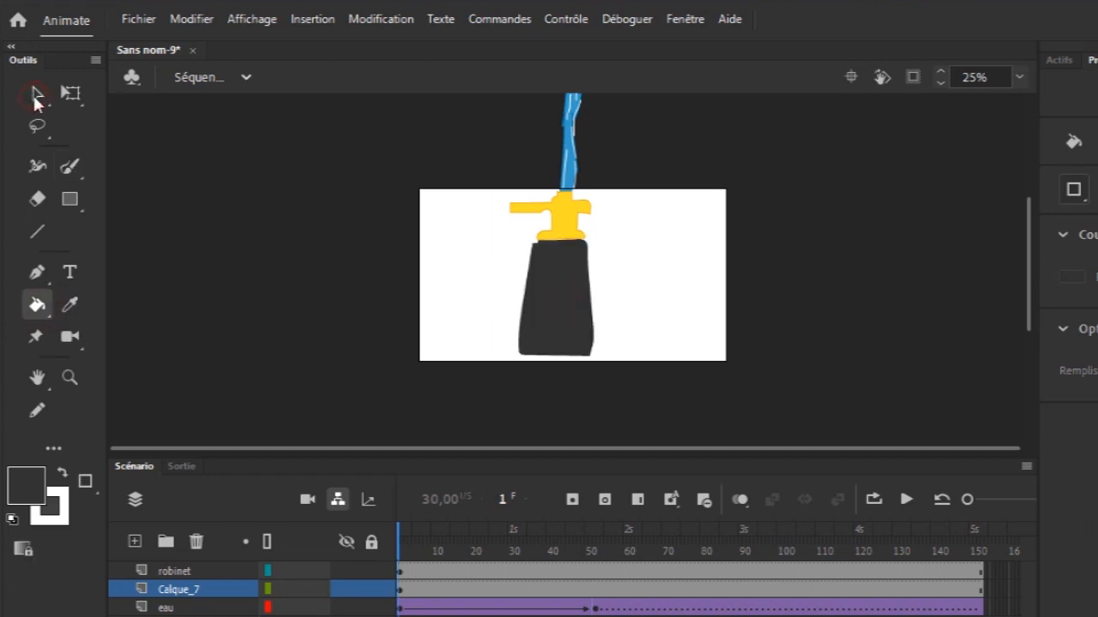
Select the dark grey shape, nudge it up against the tap's base and activate Free Transform
{"action": "left_click", "coordinate": [34, 94]}
{"action": "left_click", "coordinate": [564, 300]}
{"action": "key", "text": "Up"}
{"action": "key", "text": "Up"}
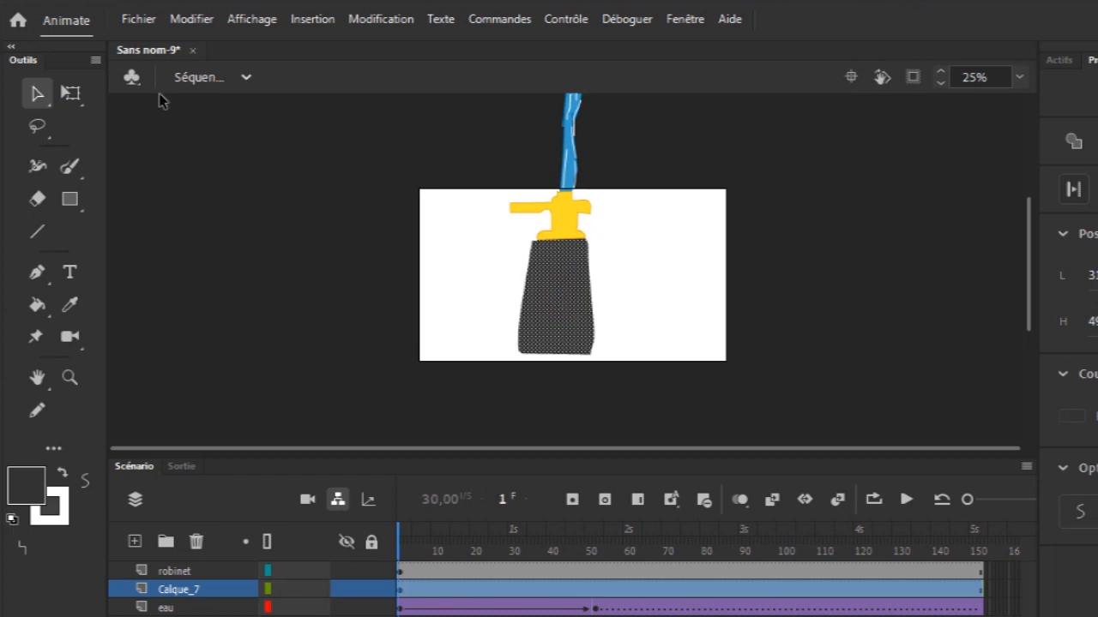
{"action": "left_click", "coordinate": [72, 94]}
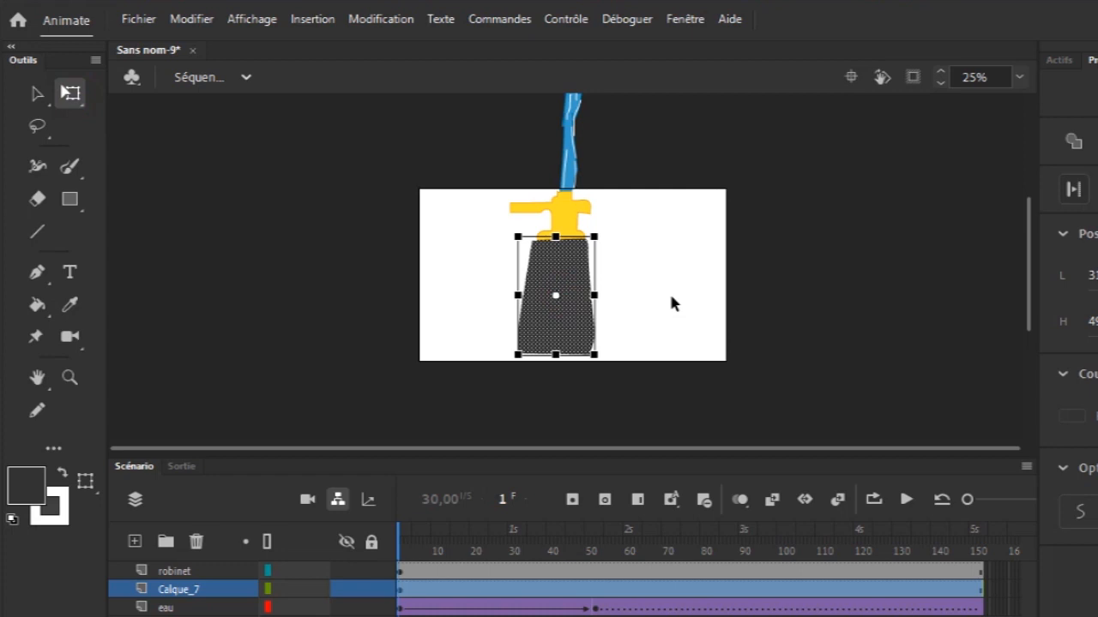
Rename the new shape layer "masque" and turn it into a mask for the eau layer
{"action": "right_click", "coordinate": [210, 591]}
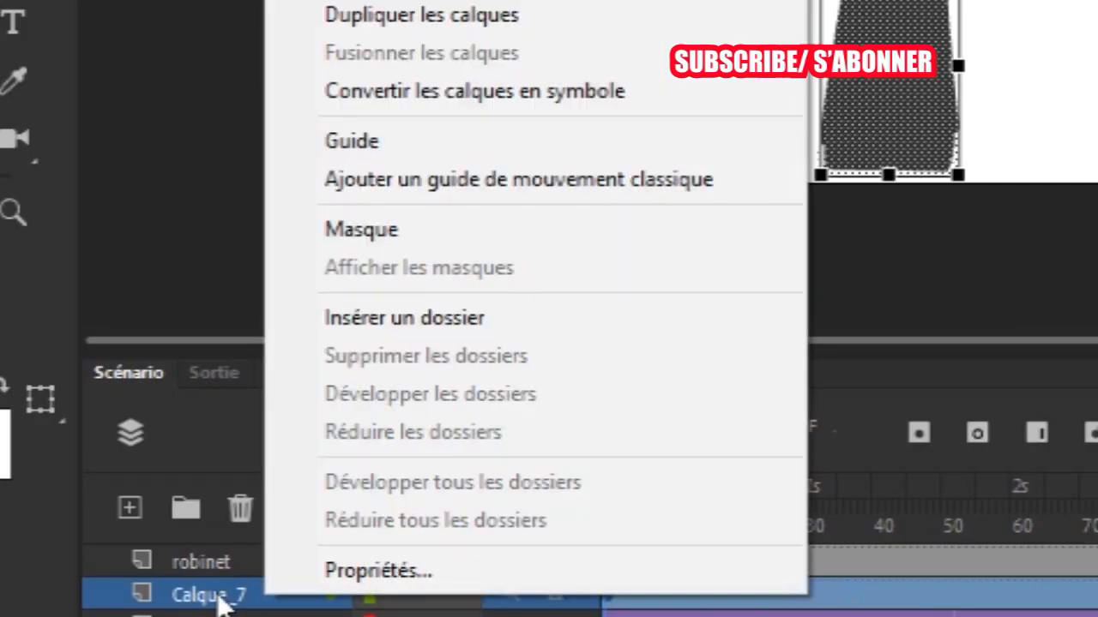
{"action": "left_click", "coordinate": [183, 590]}
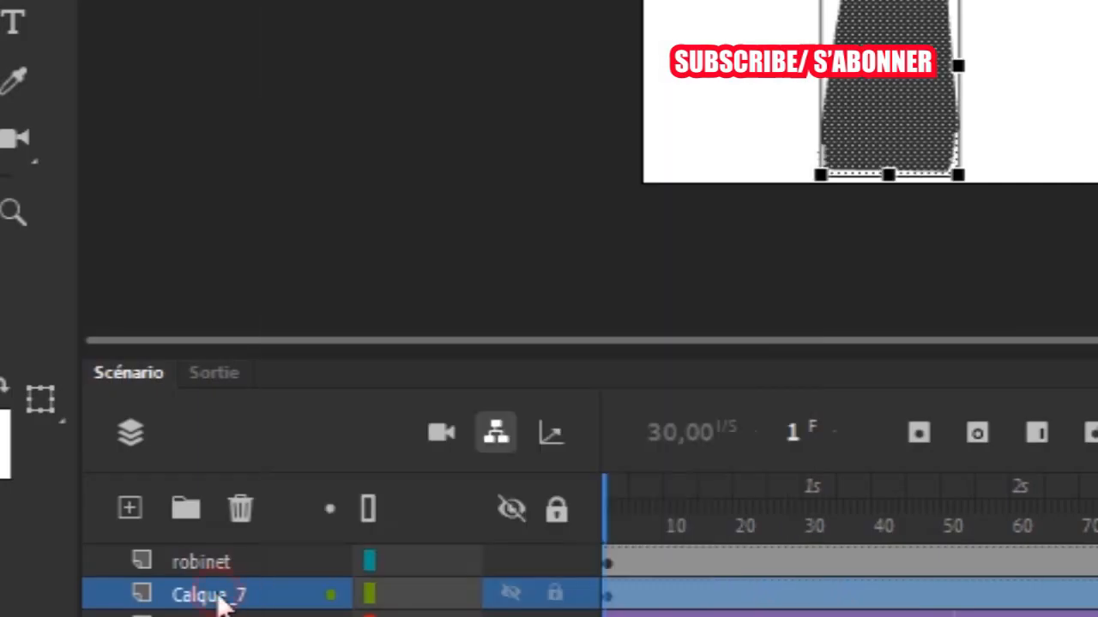
{"action": "double_click", "coordinate": [219, 596]}
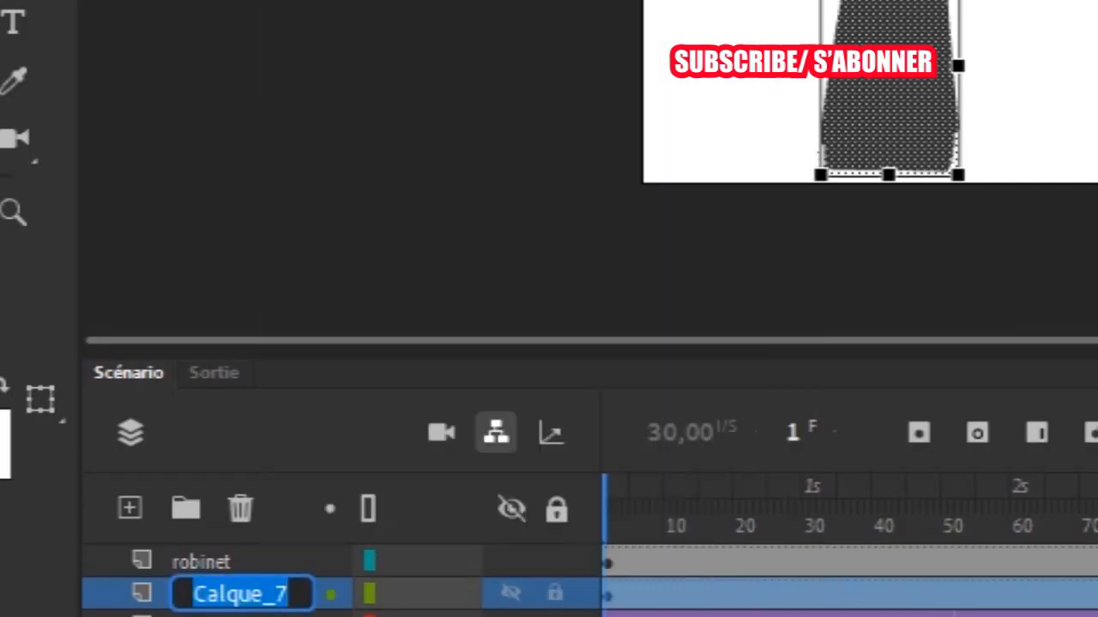
{"action": "type", "text": "masque"}
{"action": "key", "text": "Return"}
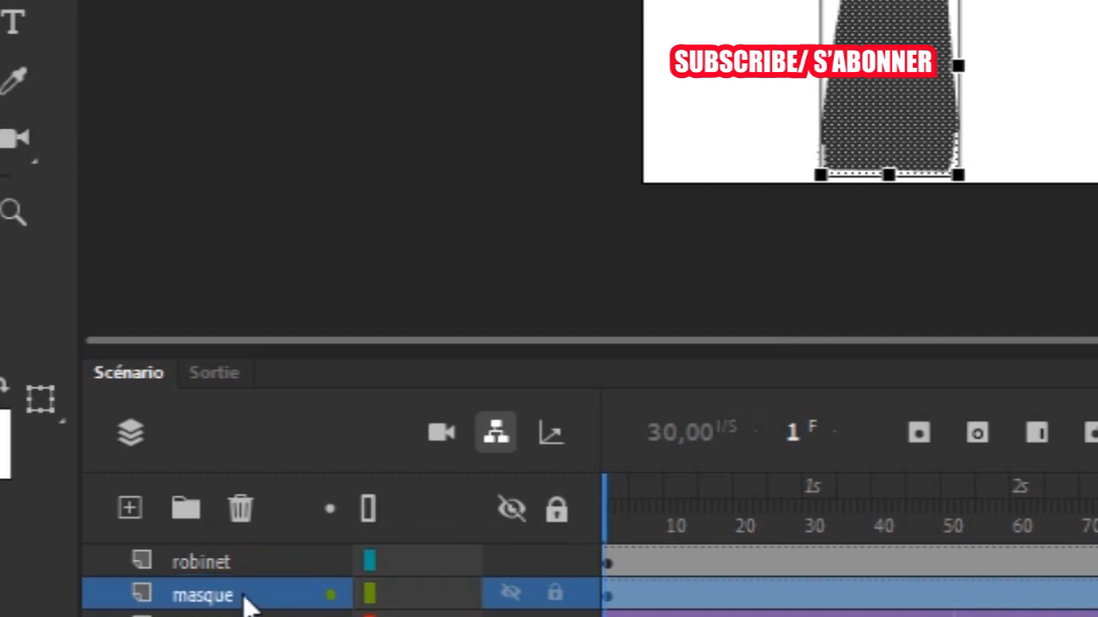
{"action": "right_click", "coordinate": [244, 600]}
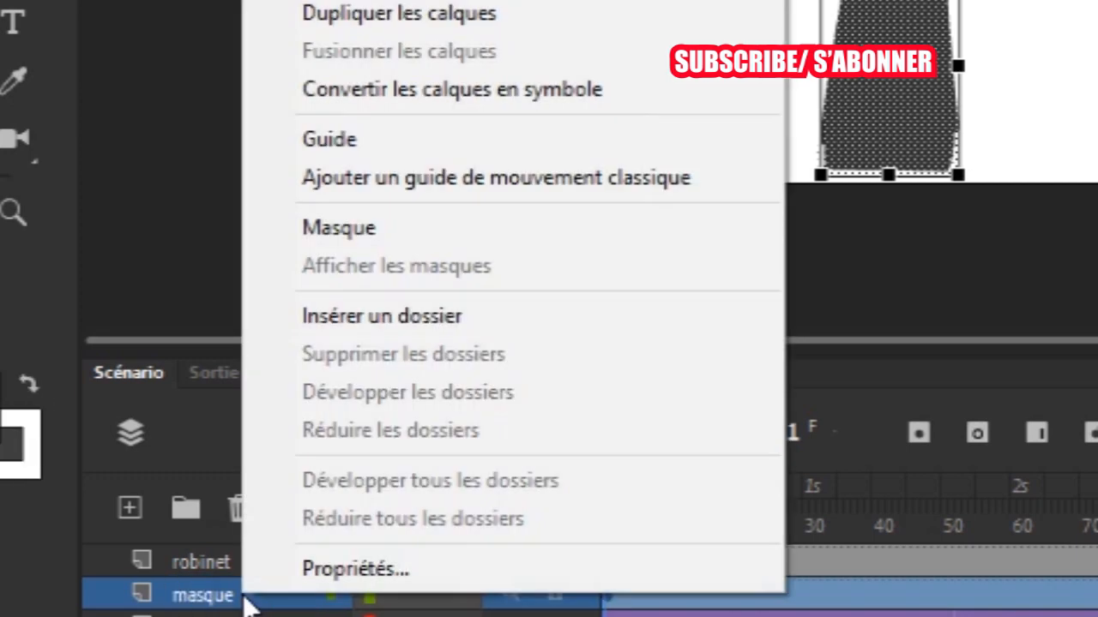
{"action": "left_click", "coordinate": [367, 226]}
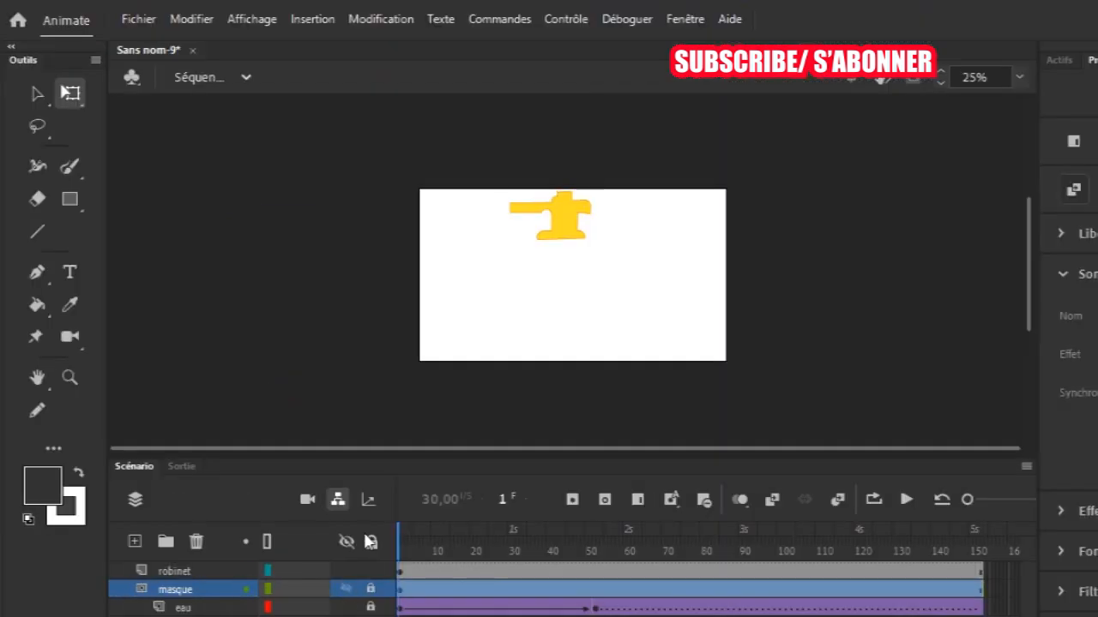
Scrub through the masked water animation to frame 53 and insert a keyframe at frame 92 of the eau layer
{"action": "left_click_drag", "start_coordinate": [399, 538], "coordinate": [600, 587]}
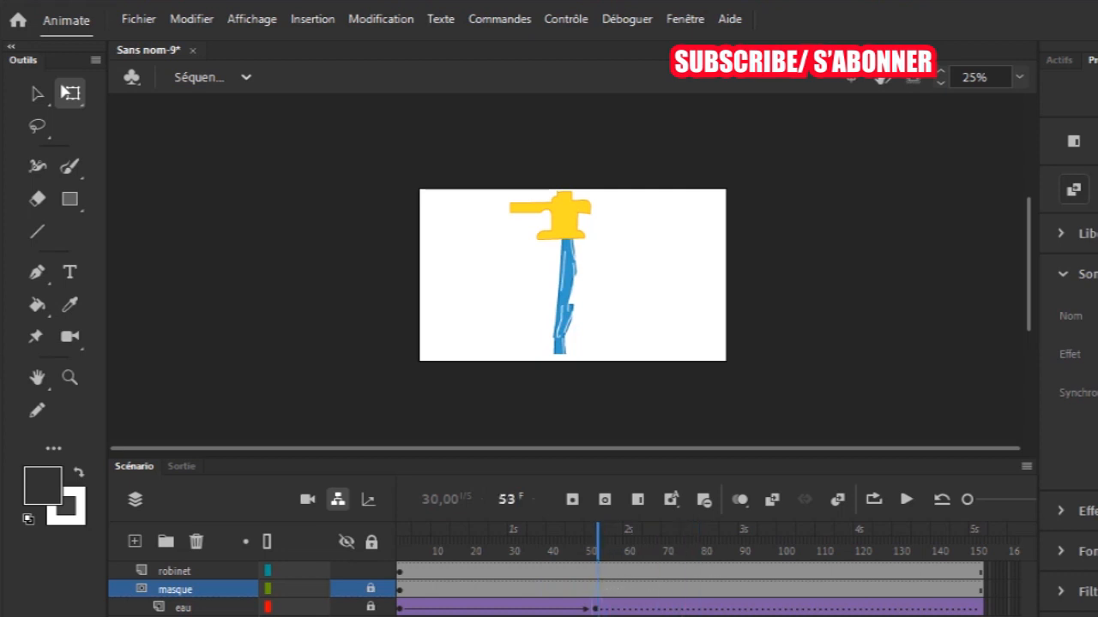
{"action": "left_click", "coordinate": [619, 615]}
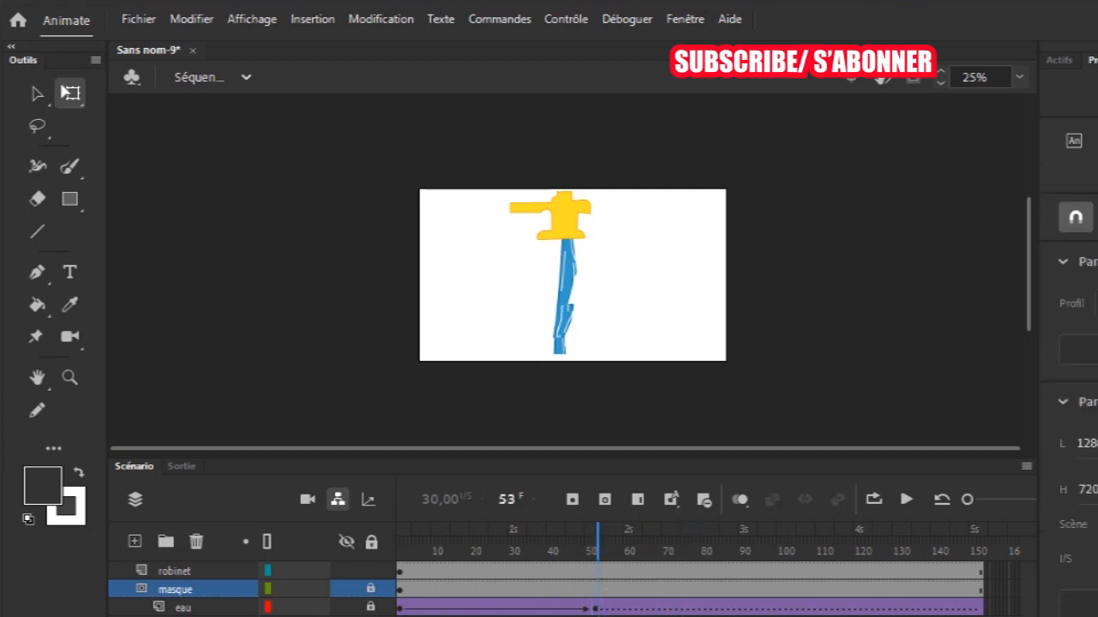
{"action": "left_click", "coordinate": [598, 610]}
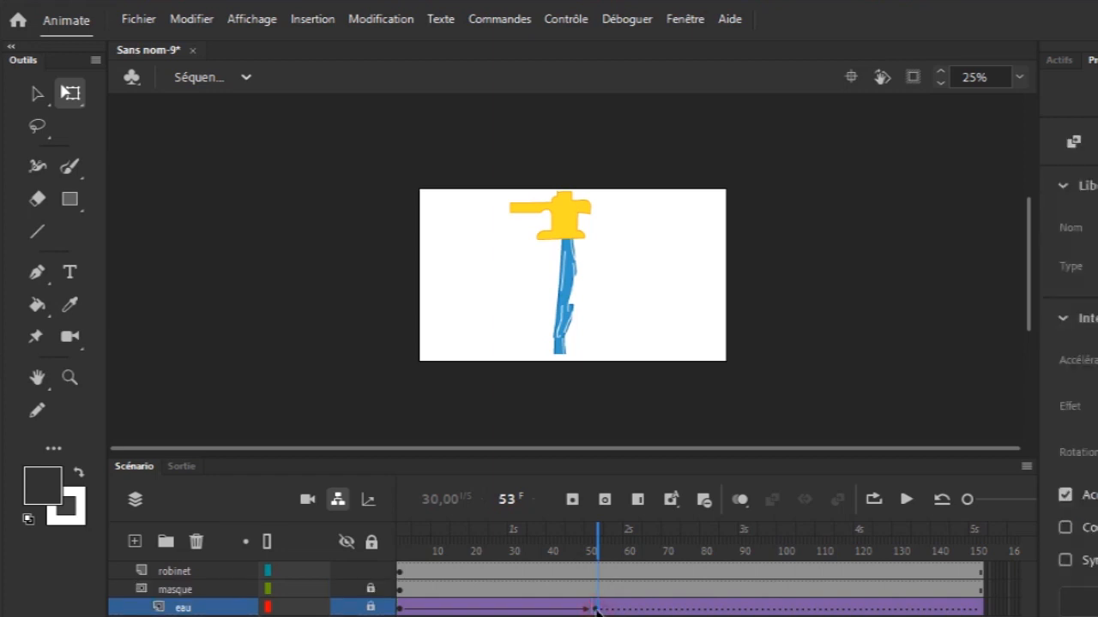
{"action": "left_click", "coordinate": [746, 609]}
{"action": "key", "text": "F6"}
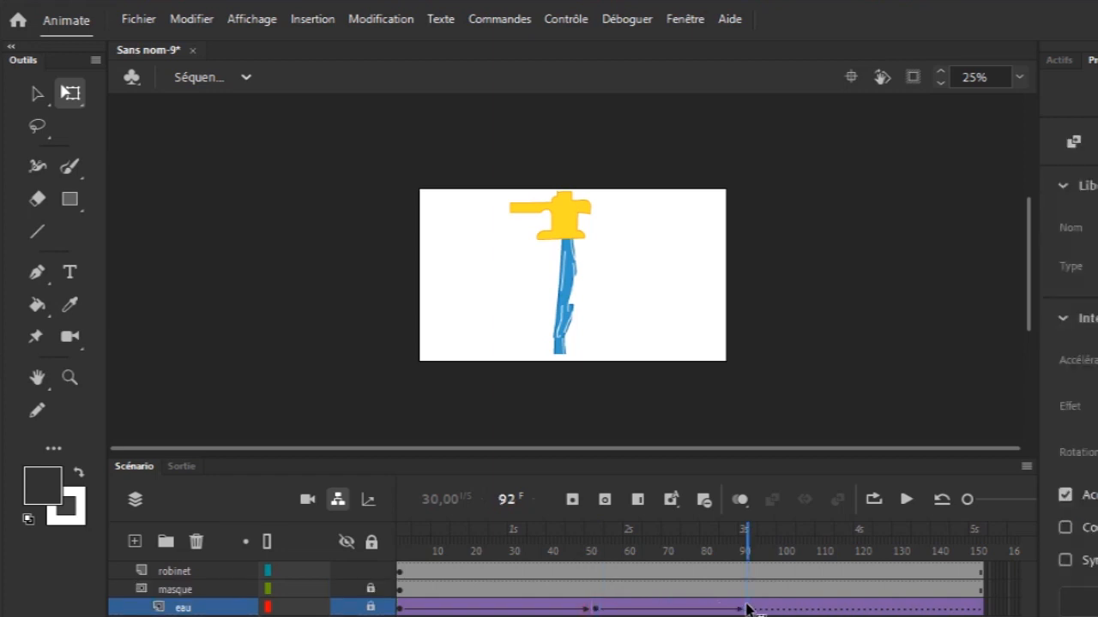
Undo the keyframe inserted at frame 92 of the eau layer
{"action": "left_click_drag", "start_coordinate": [642, 547], "coordinate": [598, 547]}
{"action": "key", "text": "ctrl+z"}
{"action": "key", "text": "ctrl+z"}
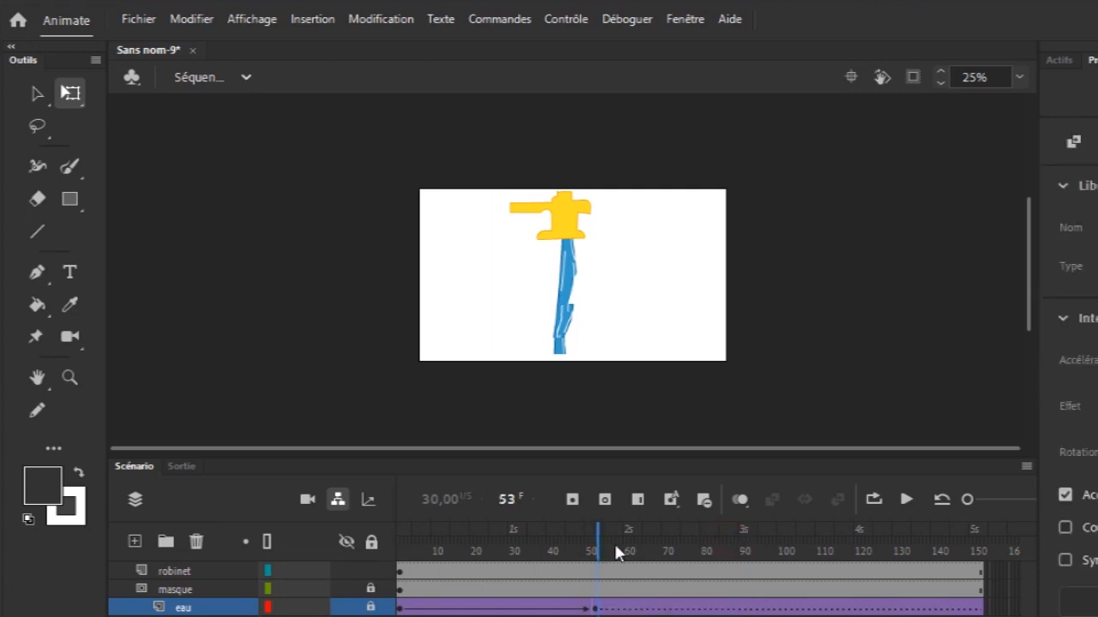
Try to delete the eau layer's frames after its last keyframe at frame 53, and play back the timeline
{"action": "left_click", "coordinate": [978, 611]}
{"action": "left_click", "coordinate": [983, 612]}
{"action": "left_click", "coordinate": [605, 612]}
{"action": "left_click", "coordinate": [981, 610]}
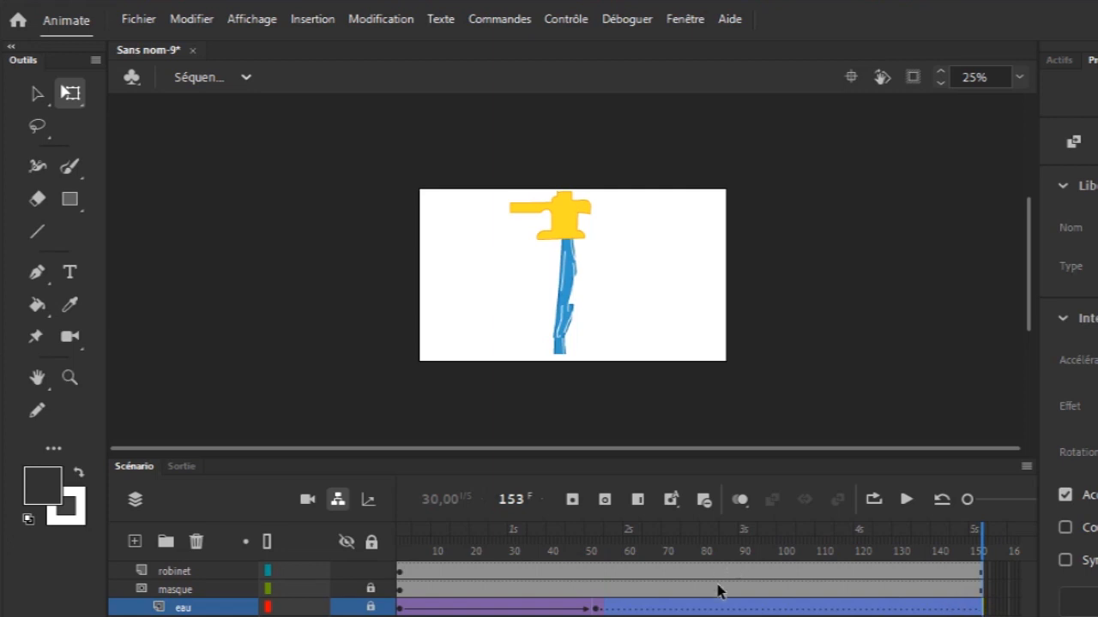
{"action": "right_click", "coordinate": [705, 611]}
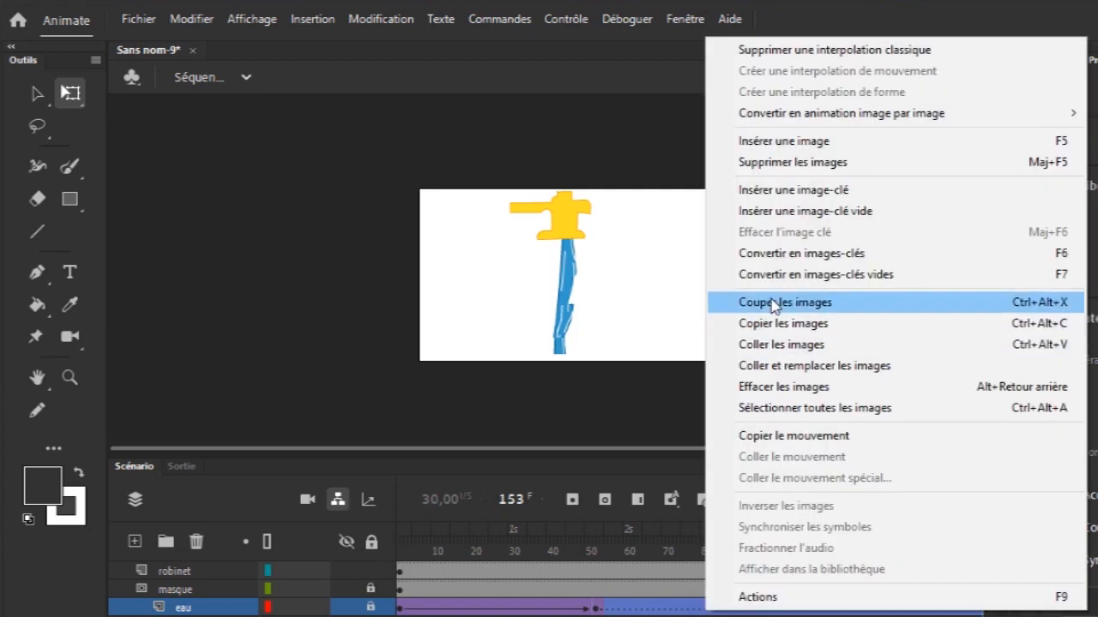
{"action": "left_click", "coordinate": [787, 164]}
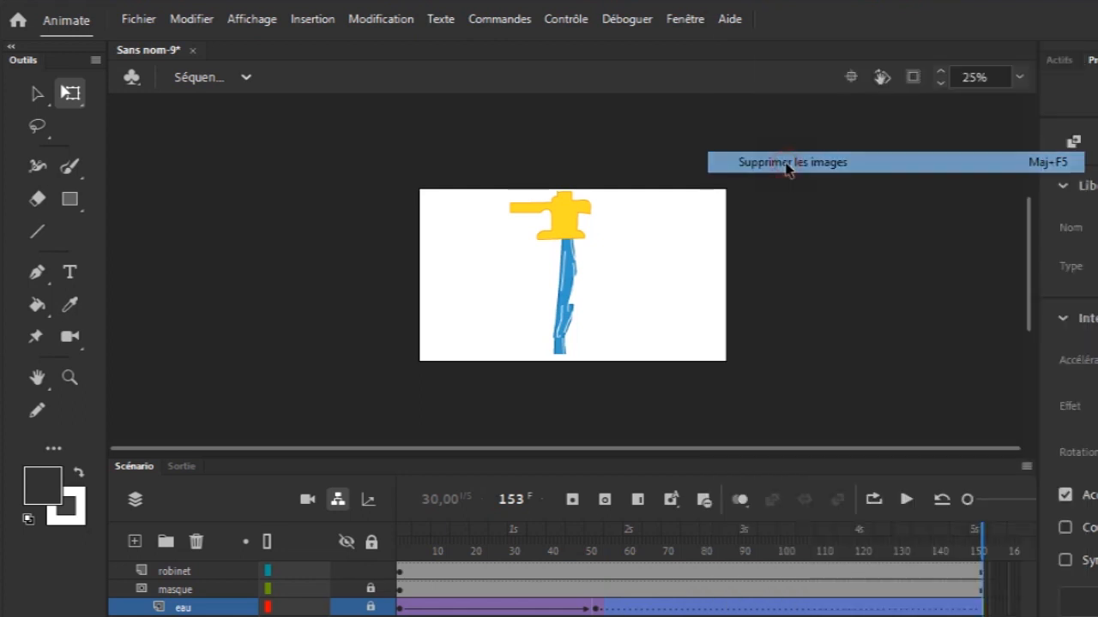
{"action": "left_click", "coordinate": [982, 590]}
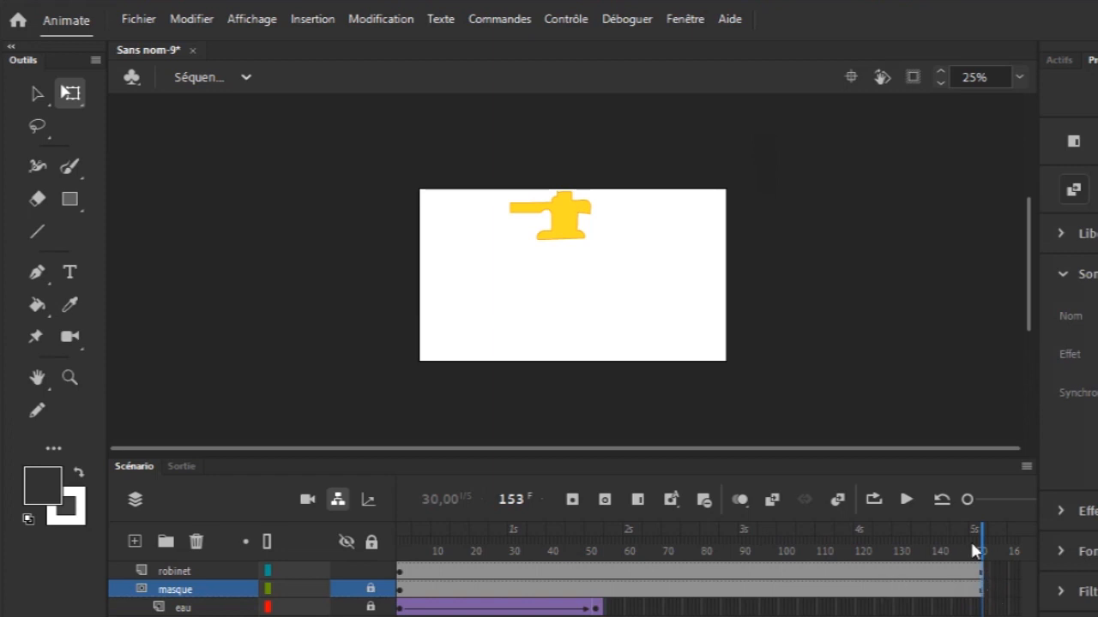
{"action": "left_click_drag", "start_coordinate": [986, 549], "coordinate": [292, 521]}
{"action": "left_click", "coordinate": [913, 499]}
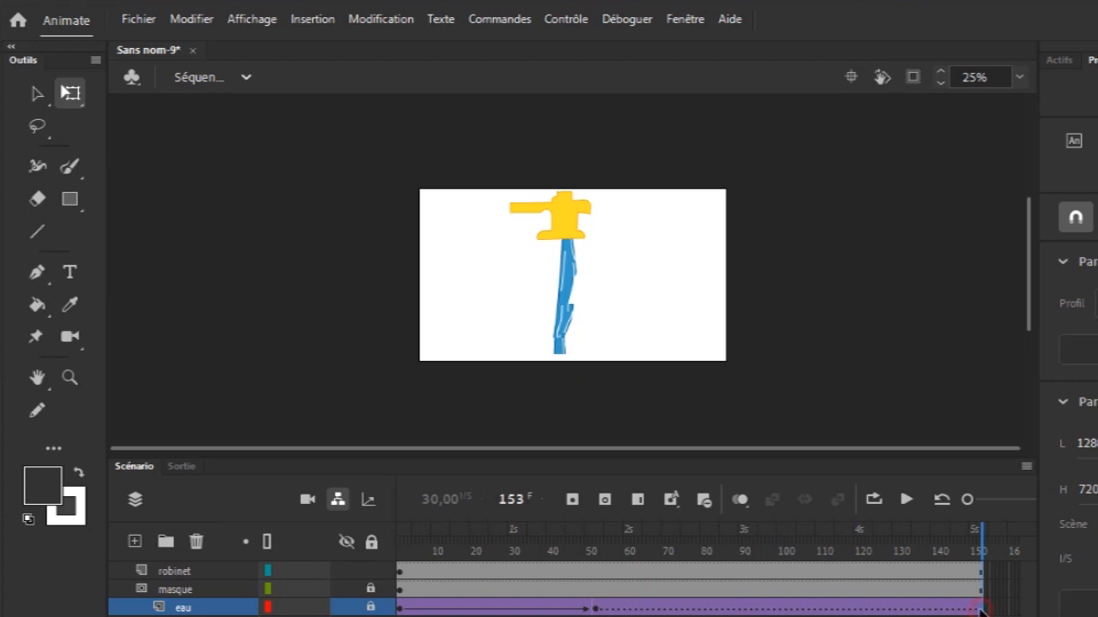
Delete the eau layer's frames from 54 onward and the masque layer's frames from 53 to 151
{"action": "left_click", "coordinate": [603, 610]}
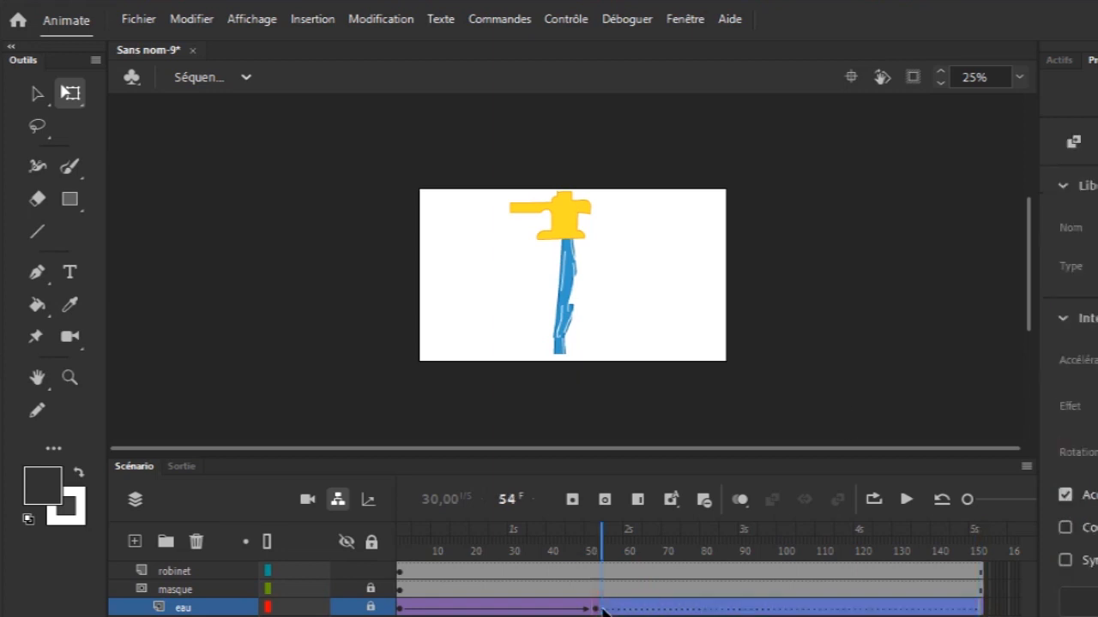
{"action": "right_click", "coordinate": [622, 612]}
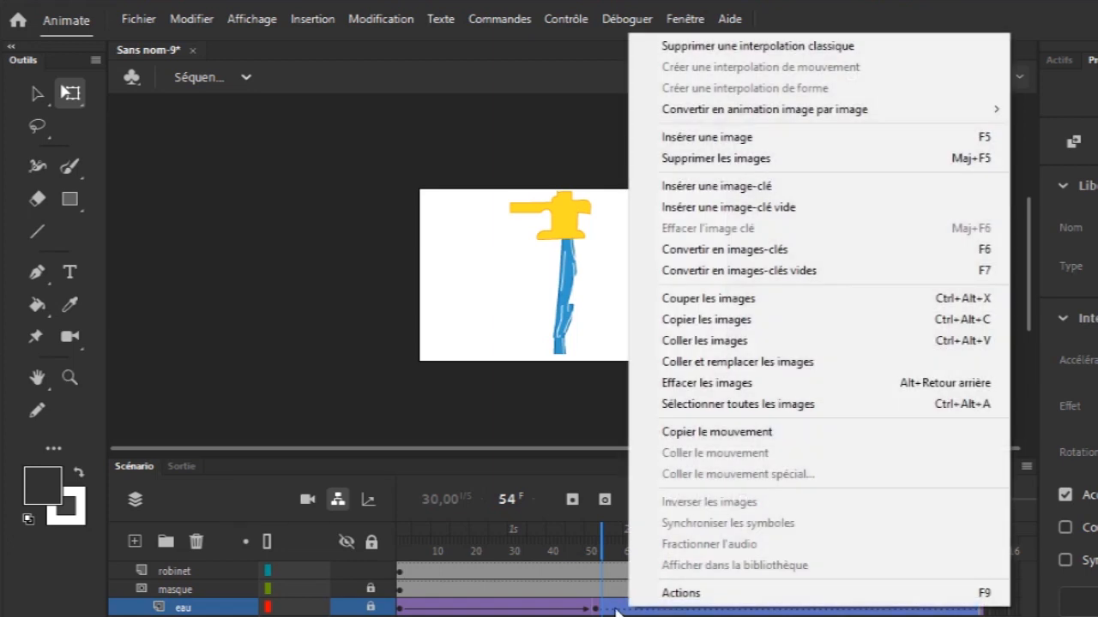
{"action": "left_click", "coordinate": [712, 167]}
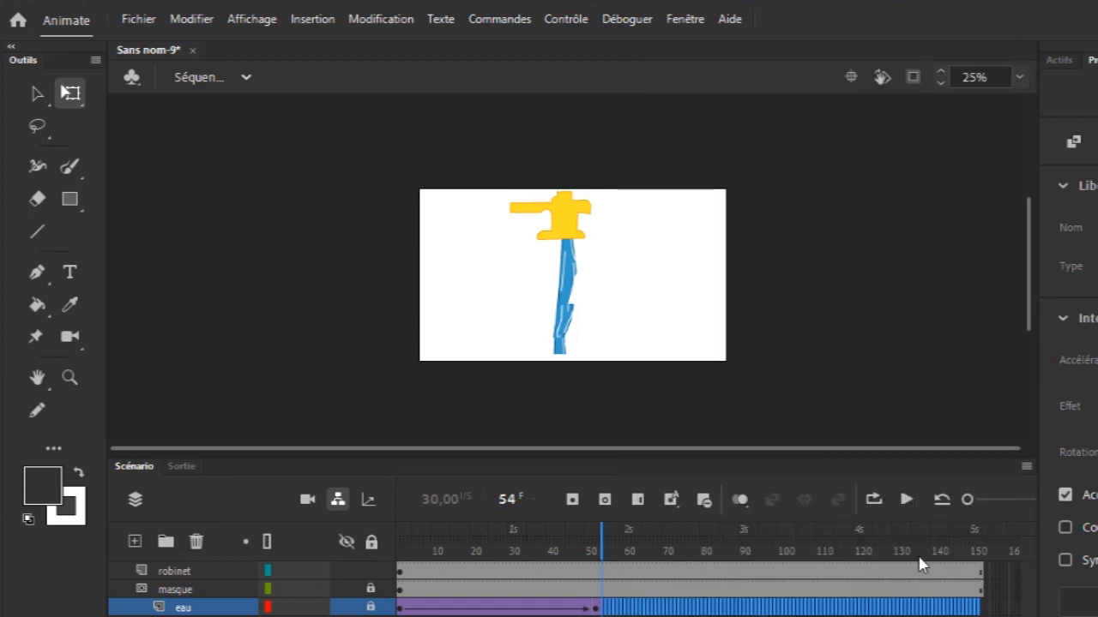
{"action": "left_click", "coordinate": [979, 590]}
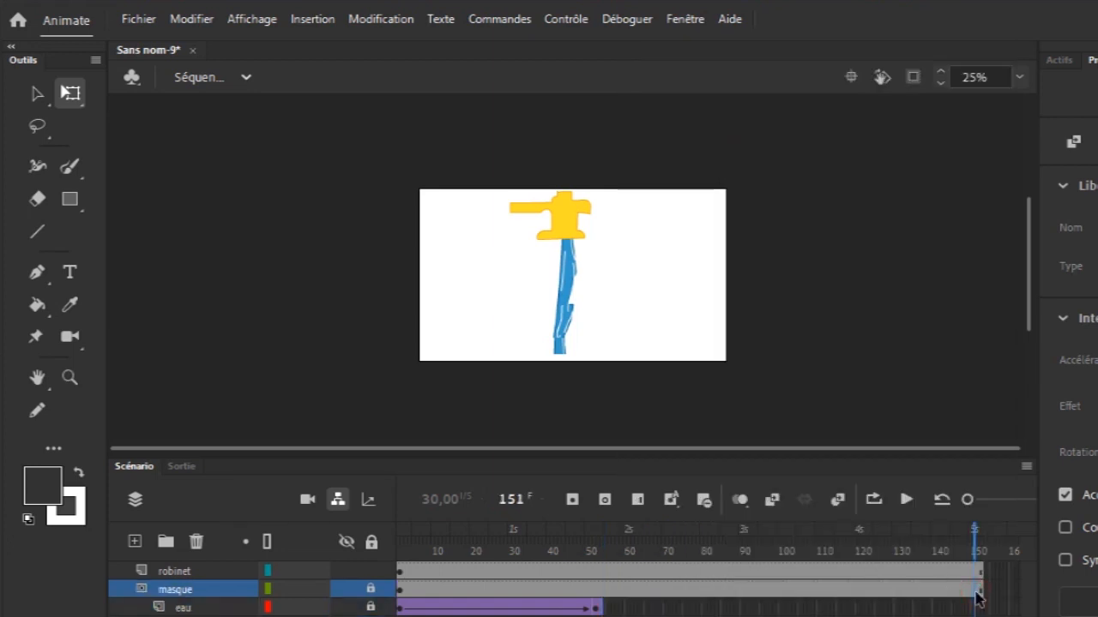
{"action": "left_click", "coordinate": [598, 592], "text": "shift"}
{"action": "right_click", "coordinate": [618, 594]}
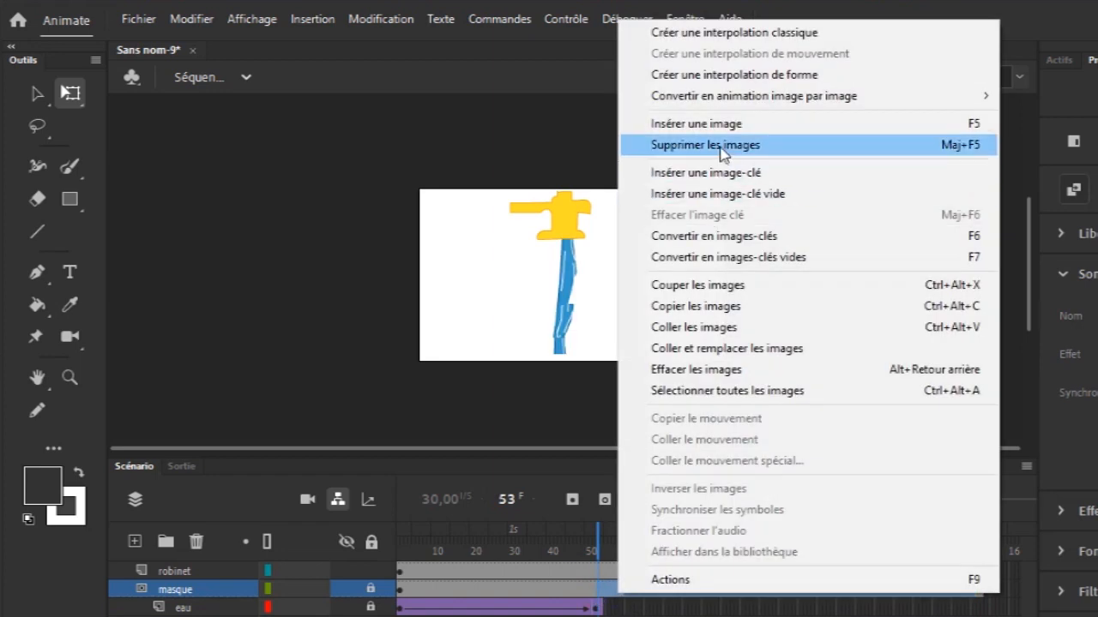
{"action": "left_click", "coordinate": [721, 146]}
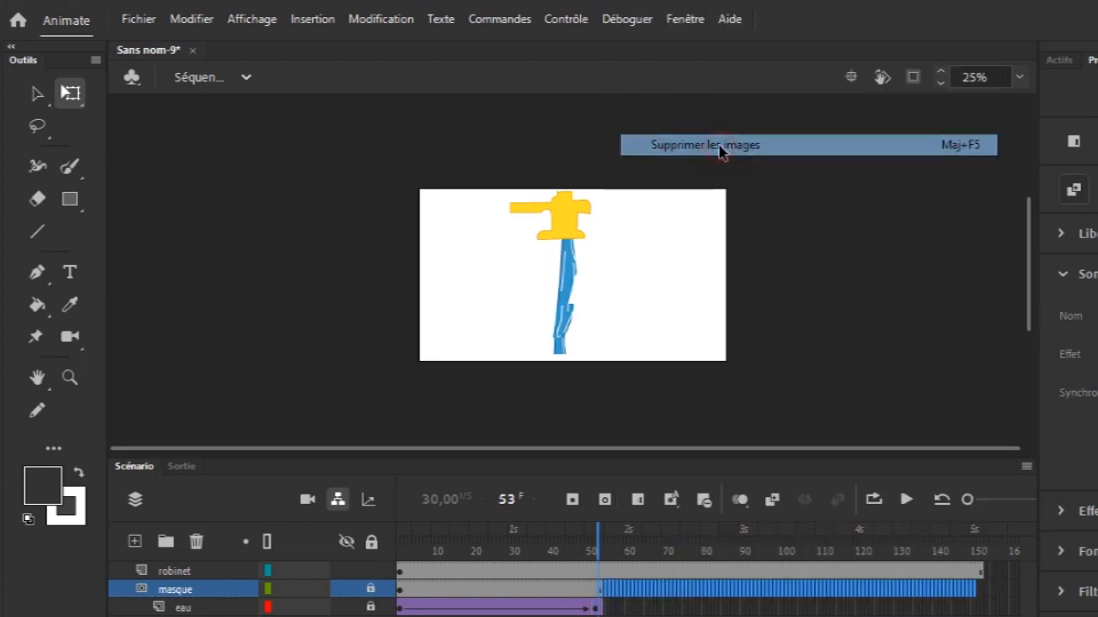
Delete frames 53 to 152 of the robinet layer and insert a frame at 54 so it ends with the other layers
{"action": "left_click", "coordinate": [976, 572]}
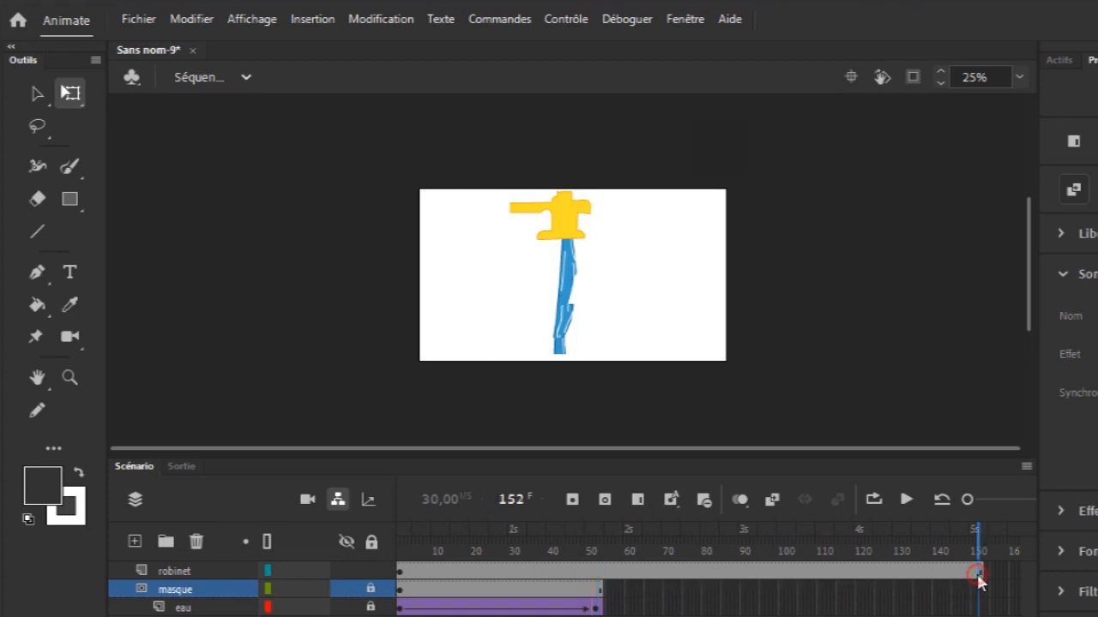
{"action": "left_click", "coordinate": [599, 571], "text": "shift"}
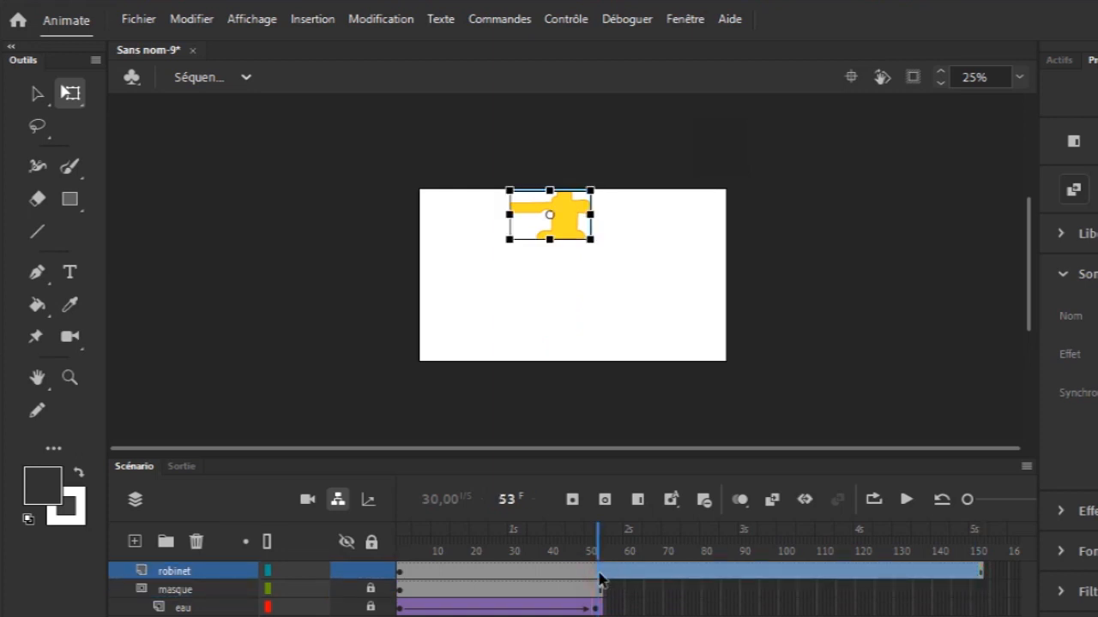
{"action": "right_click", "coordinate": [599, 573]}
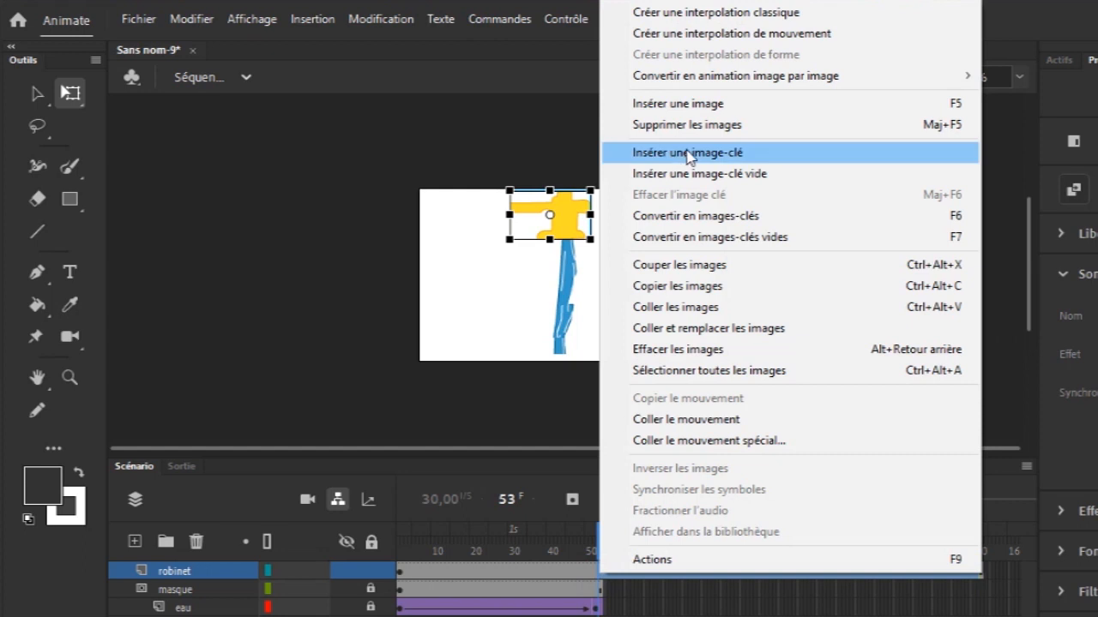
{"action": "left_click", "coordinate": [694, 126]}
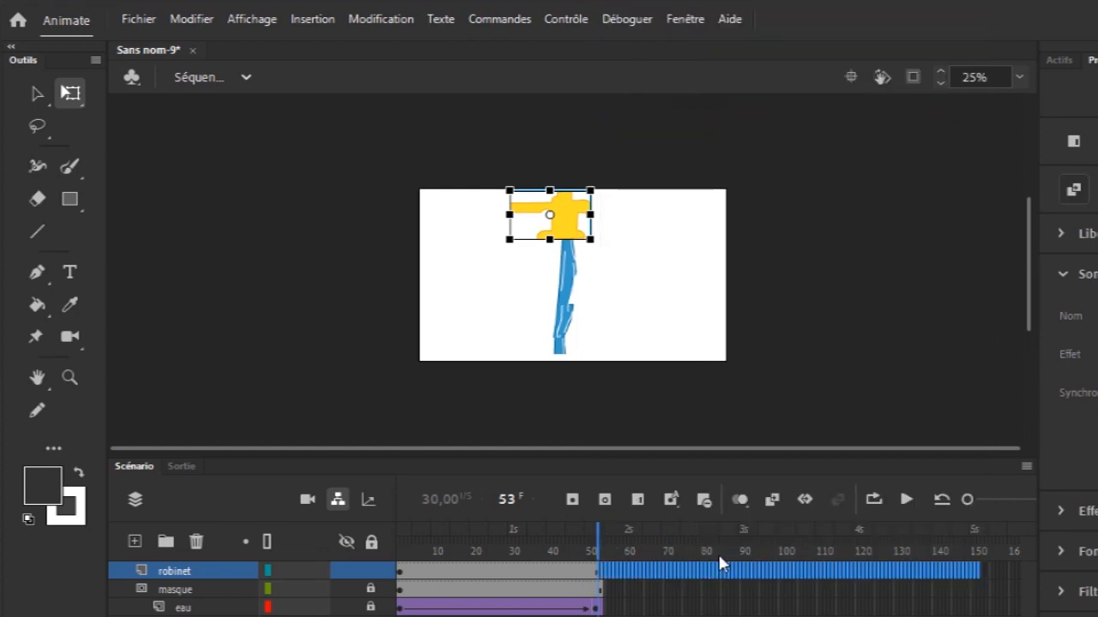
{"action": "left_click", "coordinate": [582, 590]}
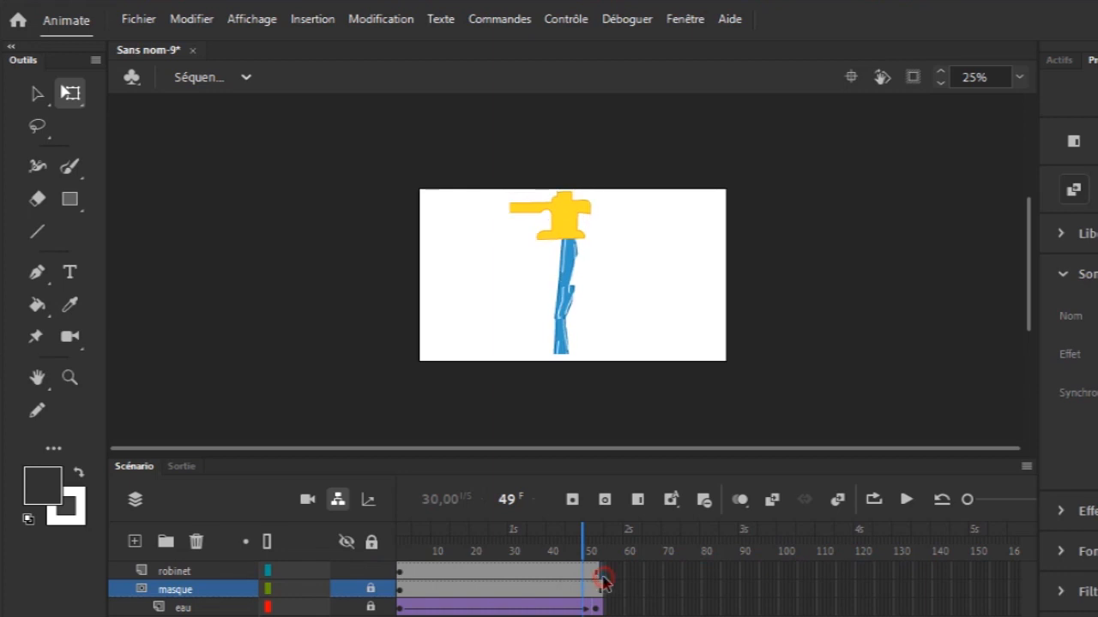
{"action": "left_click", "coordinate": [603, 579]}
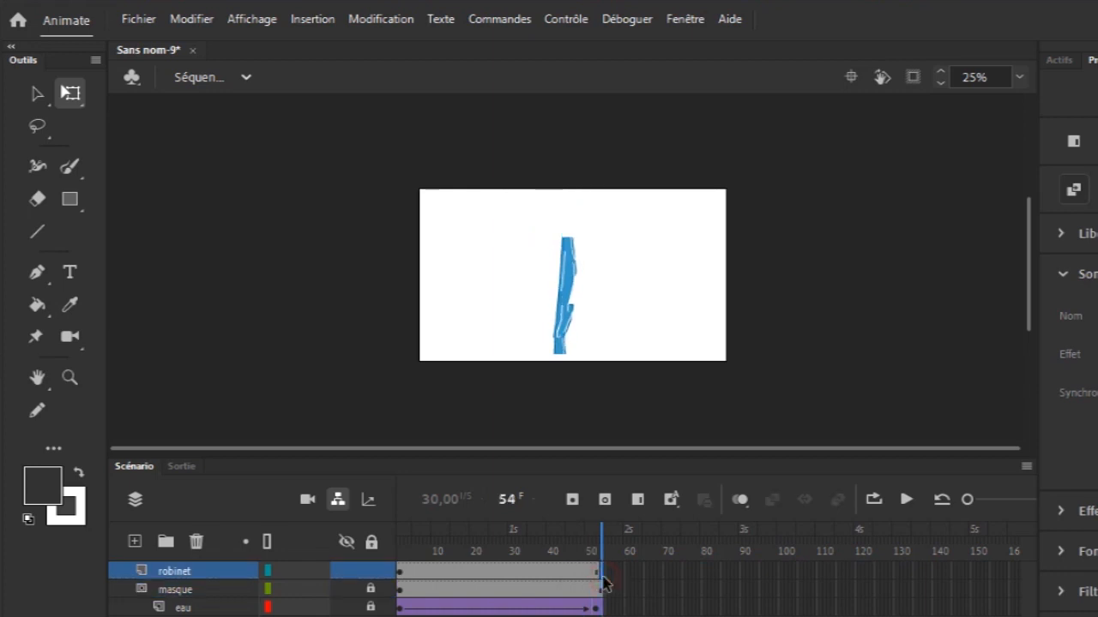
{"action": "left_click", "coordinate": [637, 500]}
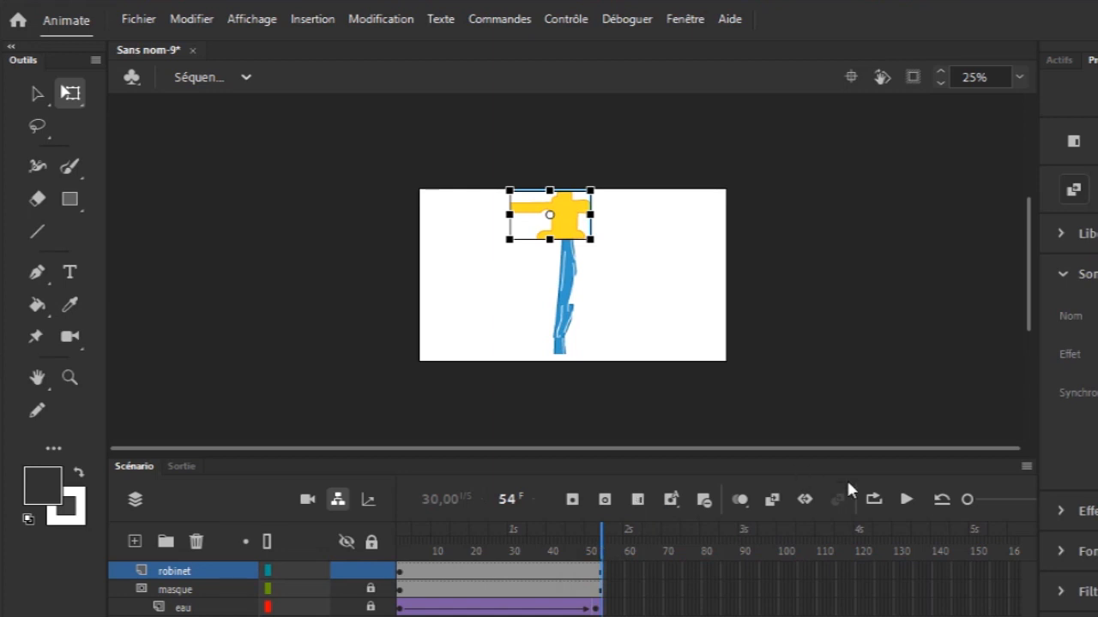
Play the shortened water animation on the timeline with the stage zoom set to 50%
{"action": "left_click", "coordinate": [906, 500]}
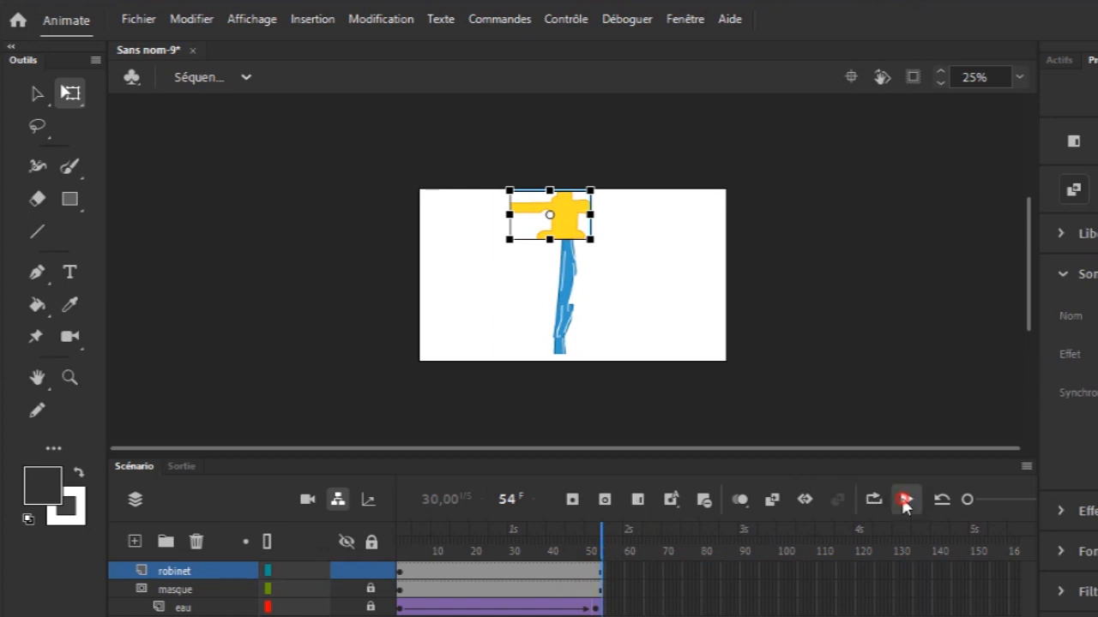
{"action": "left_click", "coordinate": [1019, 77]}
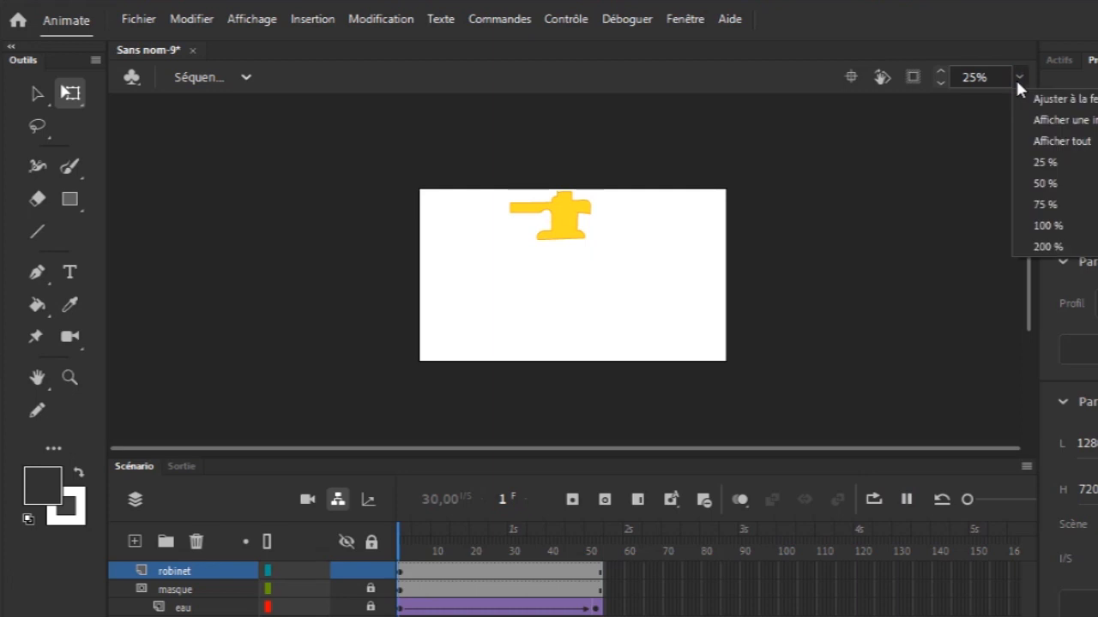
{"action": "left_click", "coordinate": [1045, 183]}
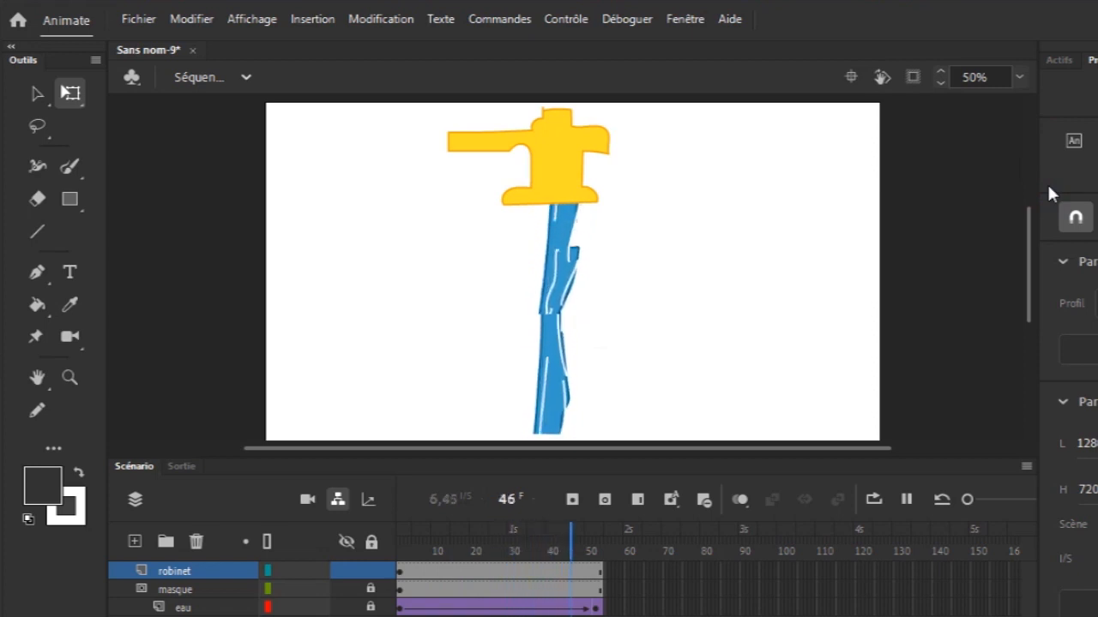
{"action": "key", "text": "Return"}
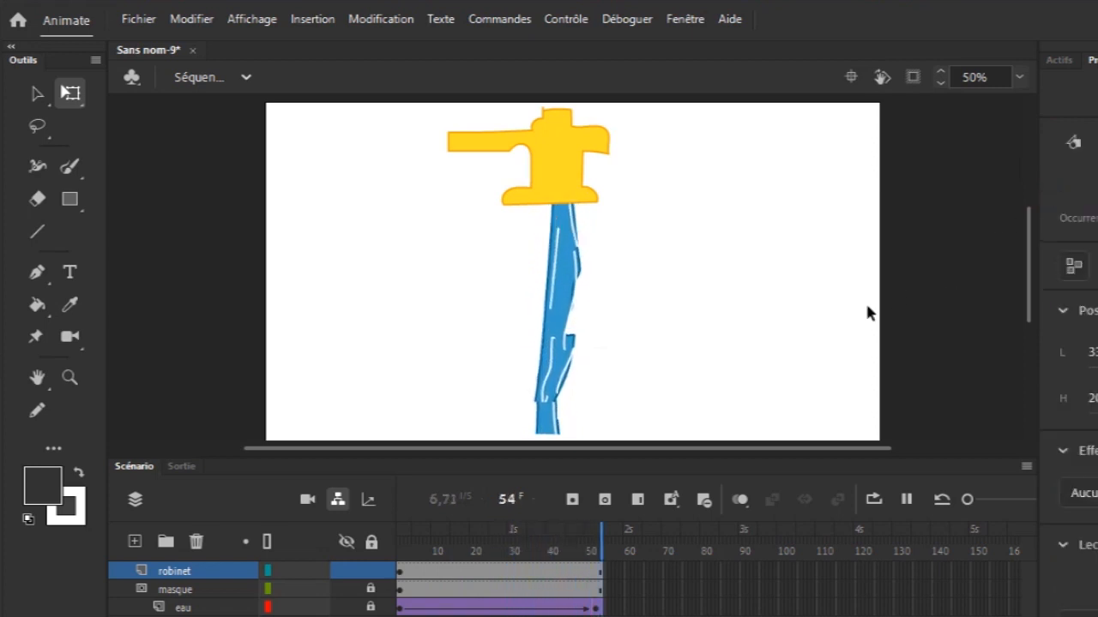
Test the movie and move its preview window clear of the tap on the stage
{"action": "key", "text": "ctrl+Return"}
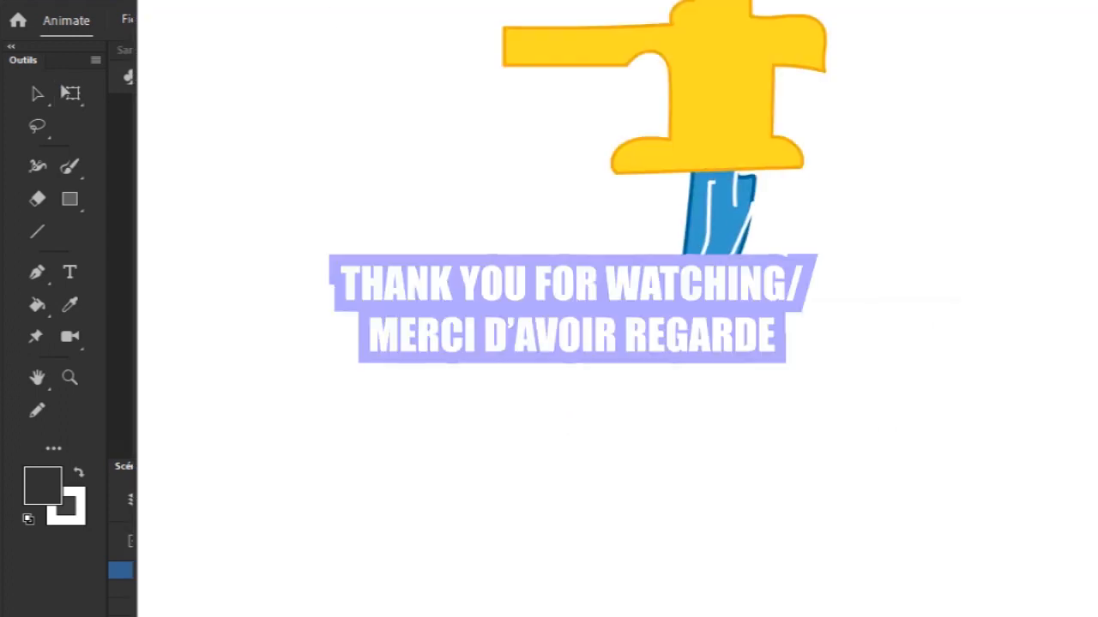
{"action": "left_click_drag", "start_coordinate": [390, 139], "coordinate": [533, 181]}
{"action": "left_click_drag", "start_coordinate": [794, 188], "coordinate": [775, 152]}
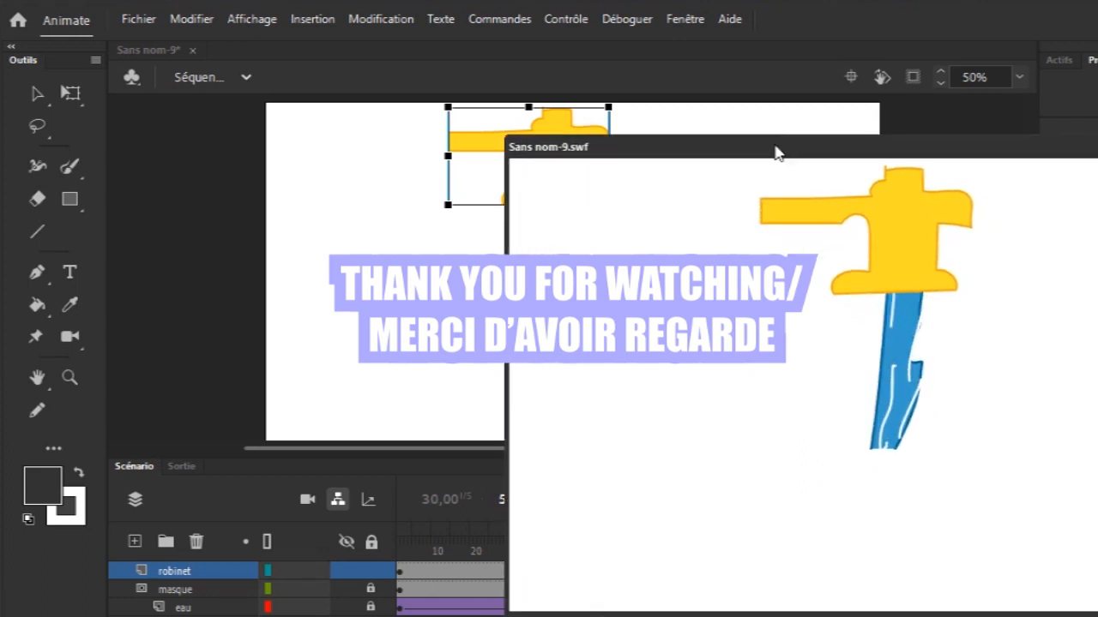
{"action": "left_click_drag", "start_coordinate": [775, 153], "coordinate": [895, 161]}
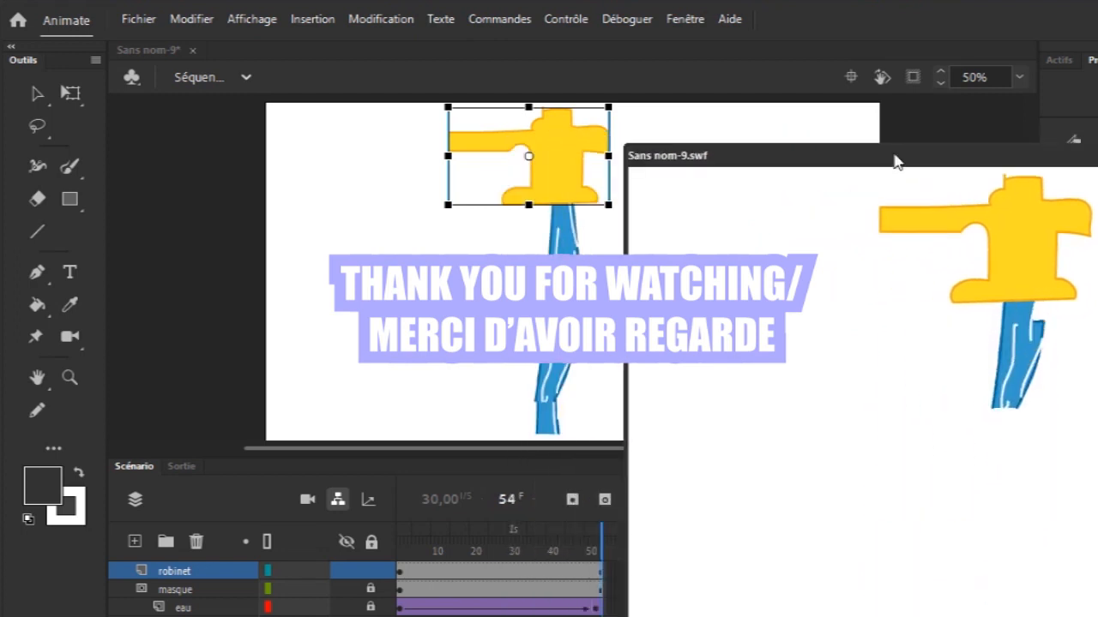